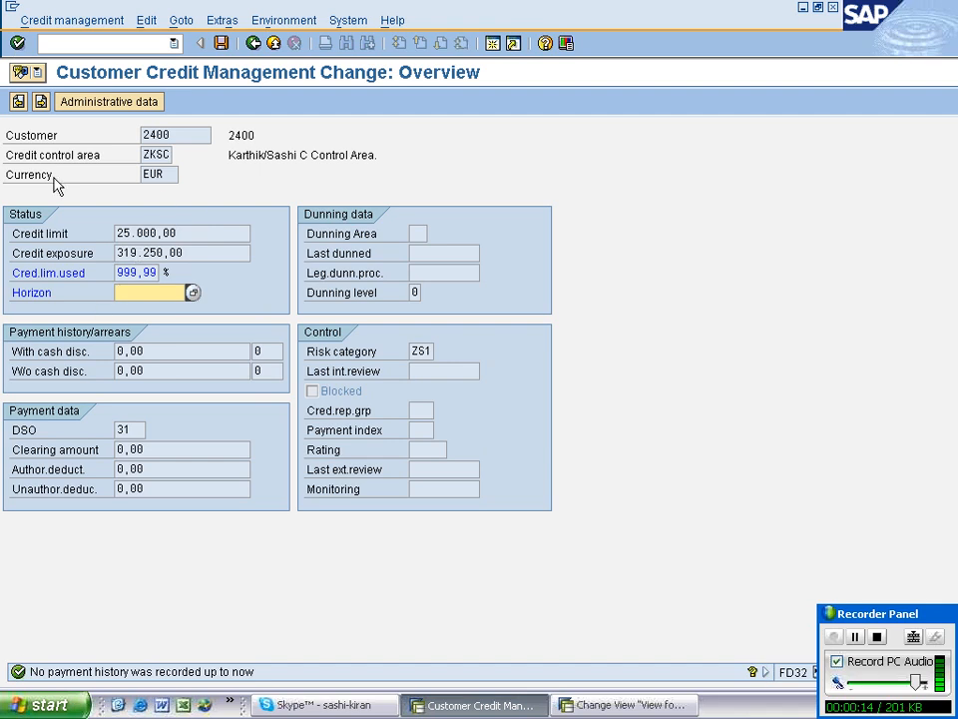
Review the customer's credit limits in the Central Data and Status views, including the sales value and credit exposure for area ZKSC.
click(40, 102)
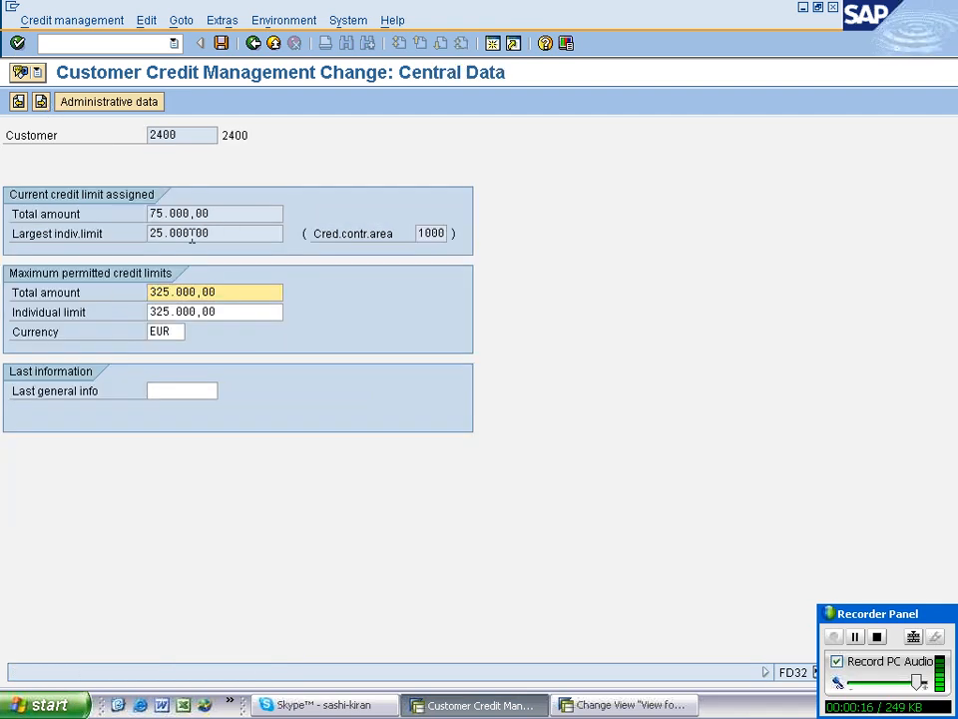
double_click(252, 294)
double_click(248, 311)
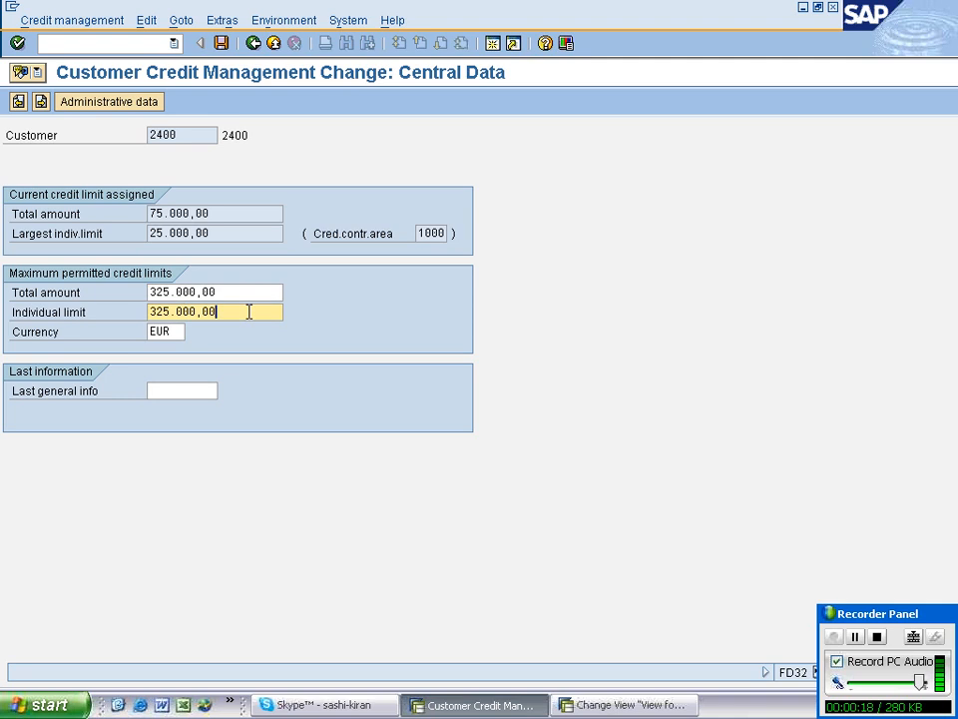
click(41, 101)
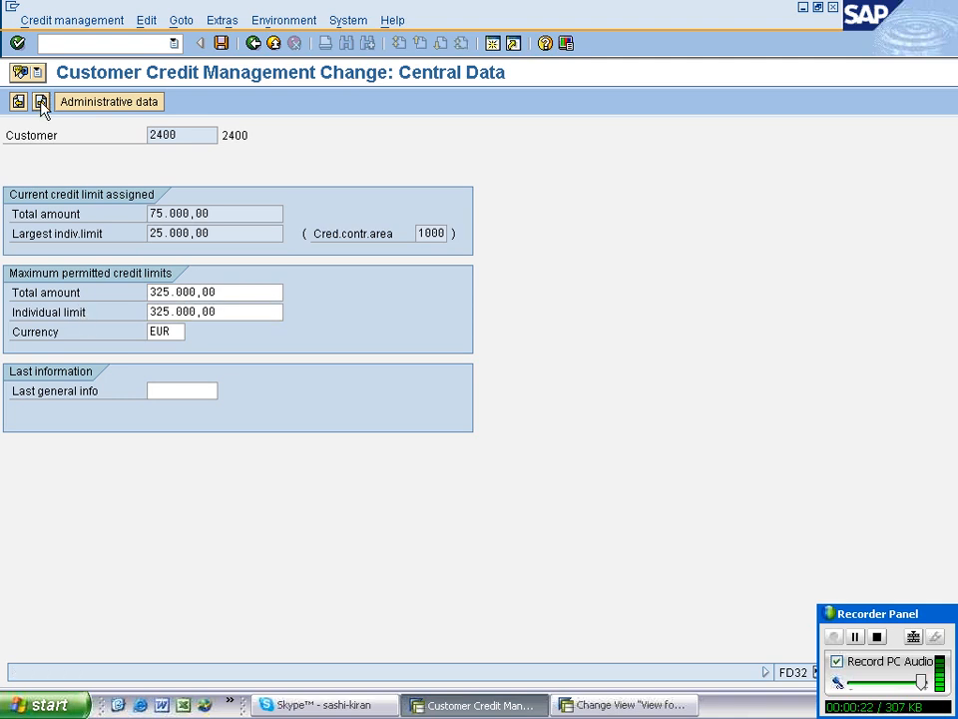
drag(477, 248, 339, 252)
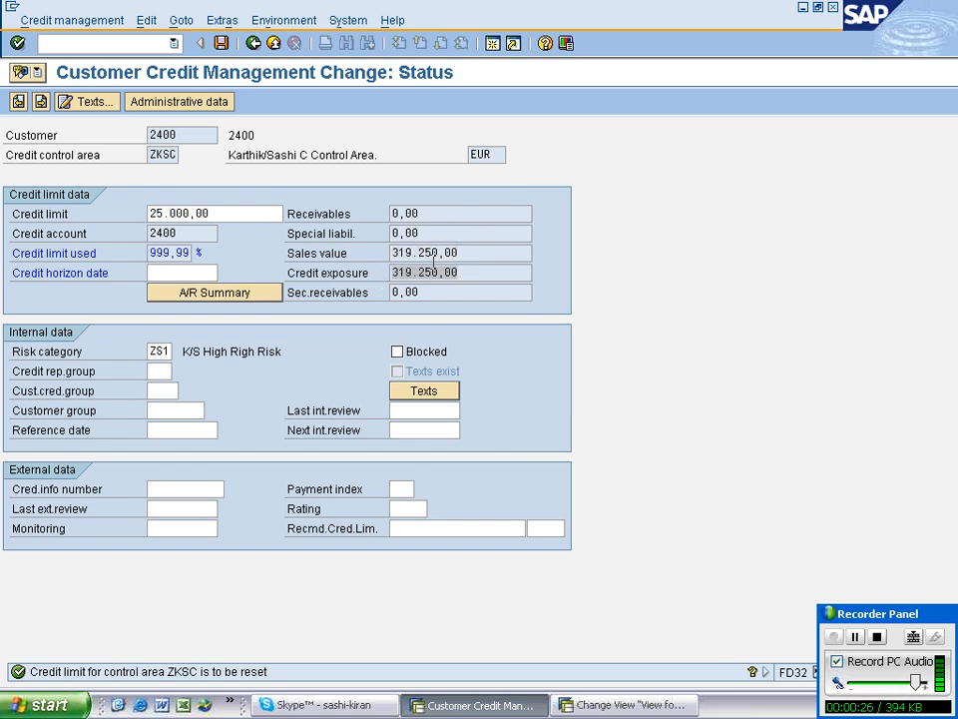
drag(464, 253, 391, 254)
drag(463, 271, 267, 266)
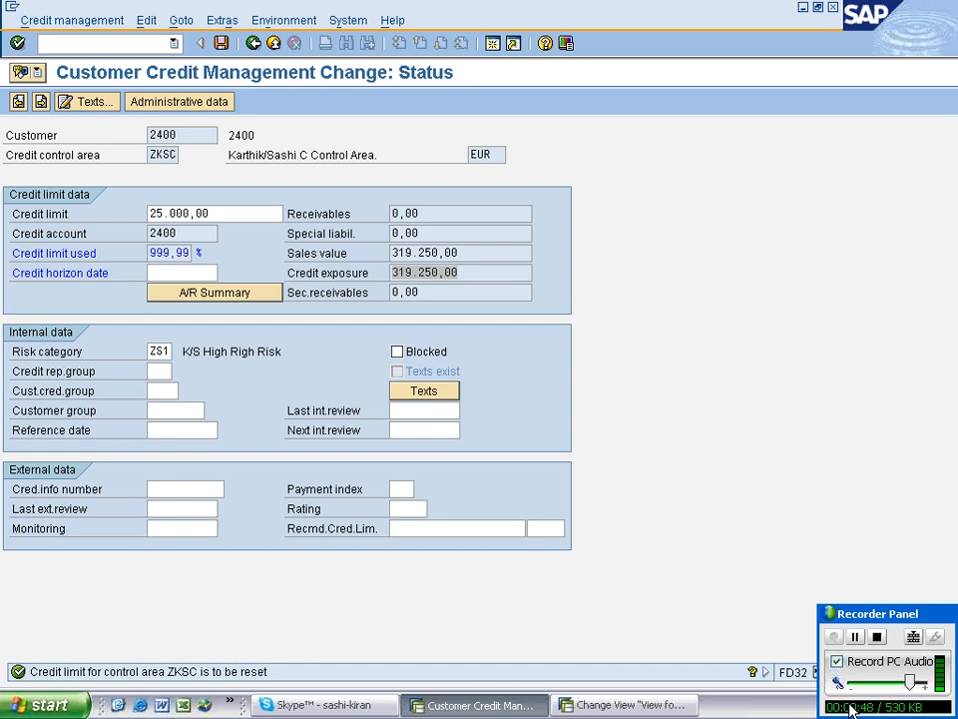
In the automatic credit control view, delete the 1000/001/01 entry and all area 7000 entries, saving under customizing request ECCK900292.
click(654, 704)
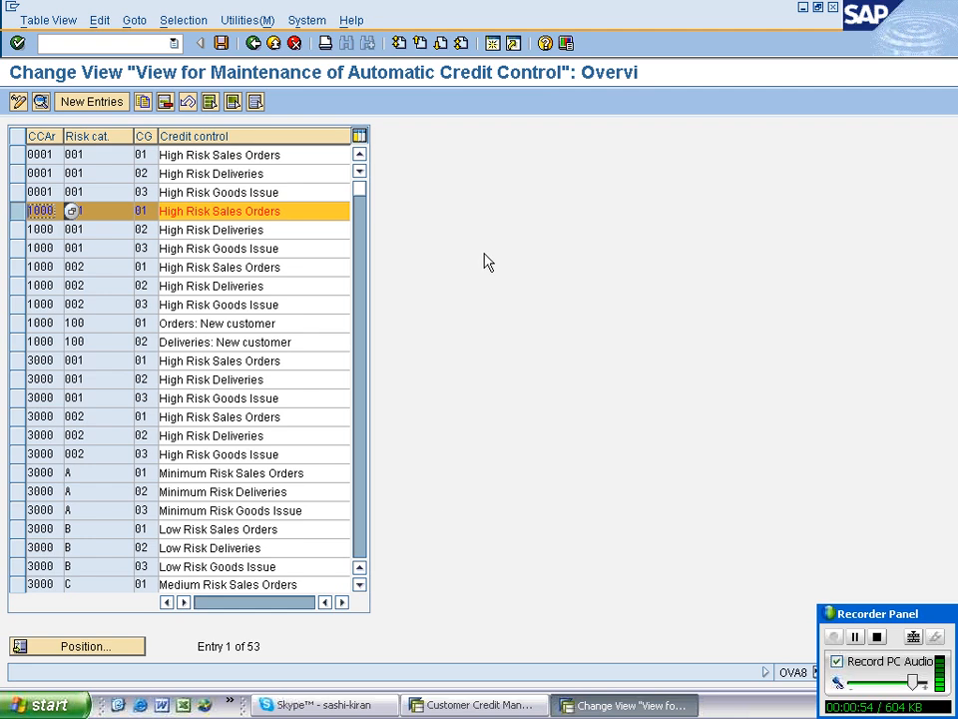
click(211, 211)
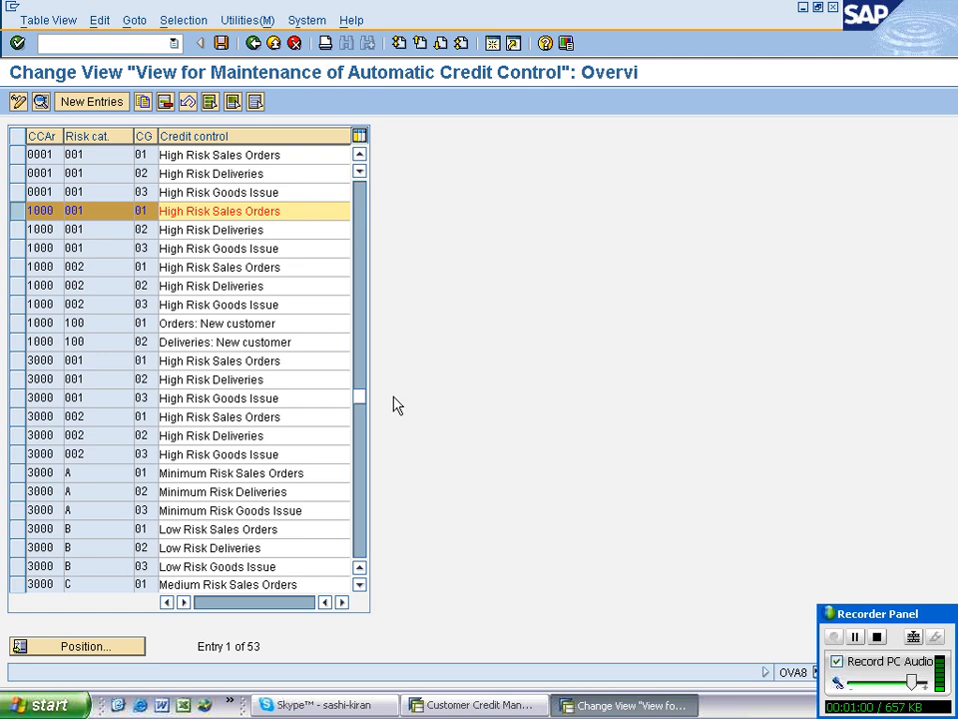
key(ctrl+Page_Down)
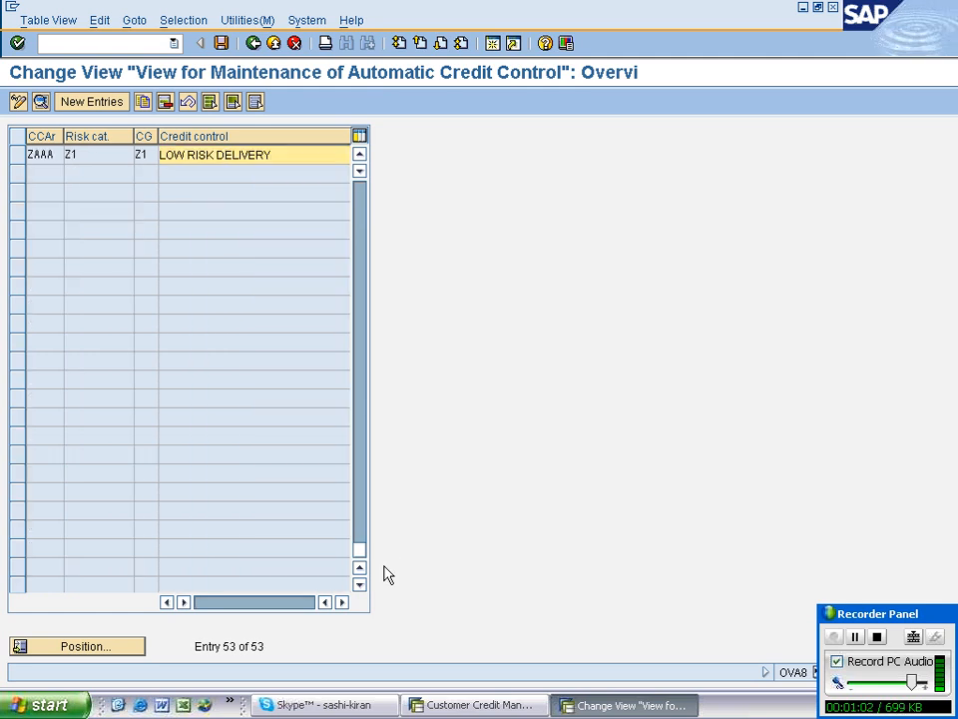
click(358, 483)
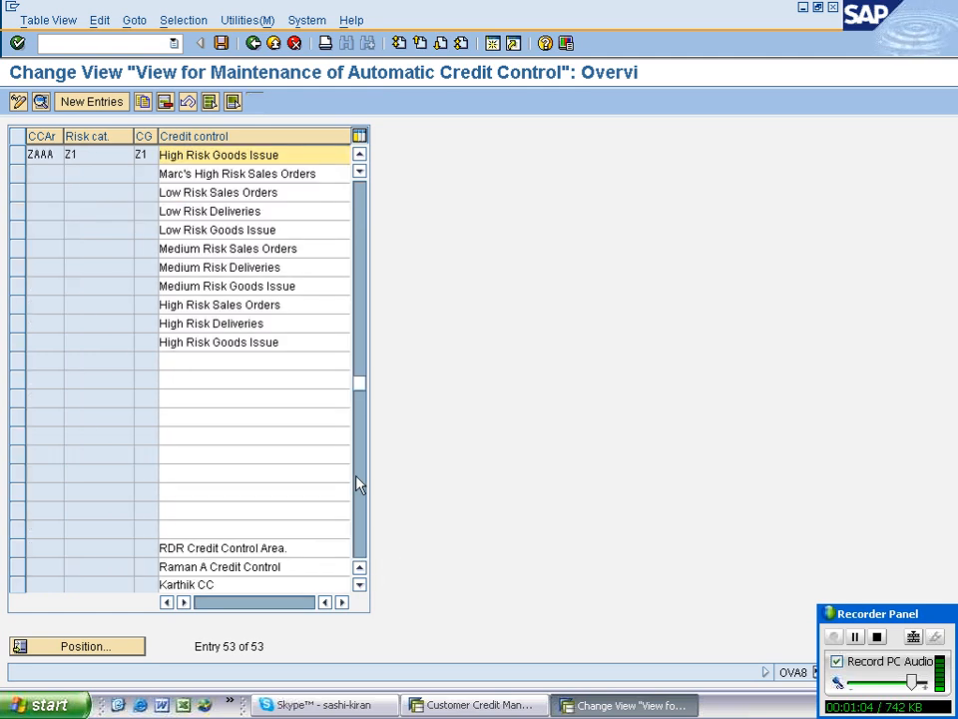
click(212, 154)
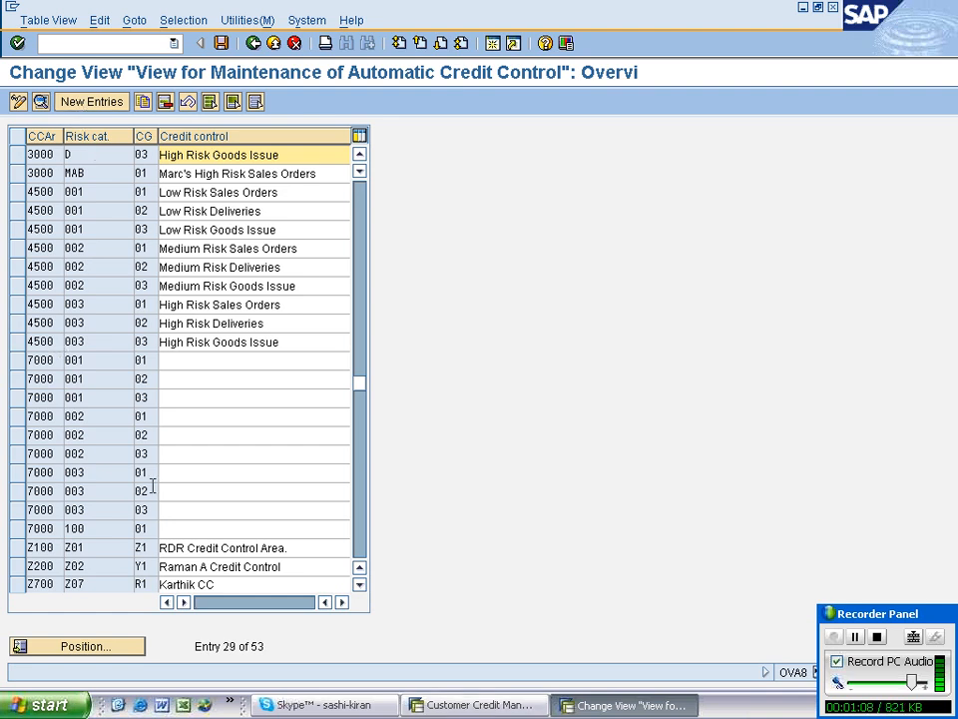
drag(14, 365, 16, 547)
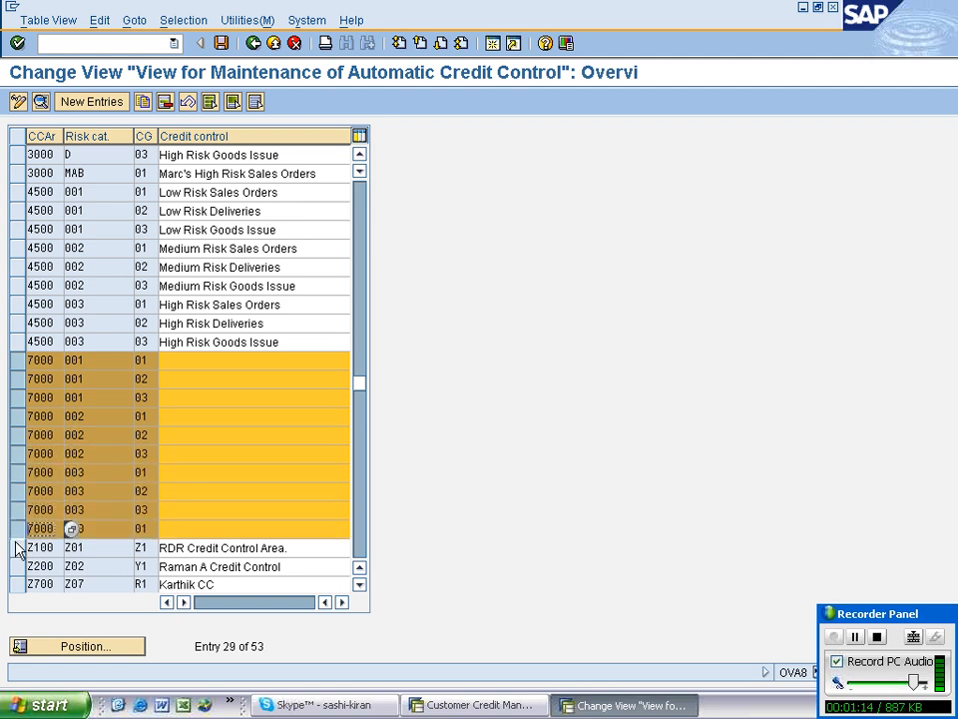
click(164, 100)
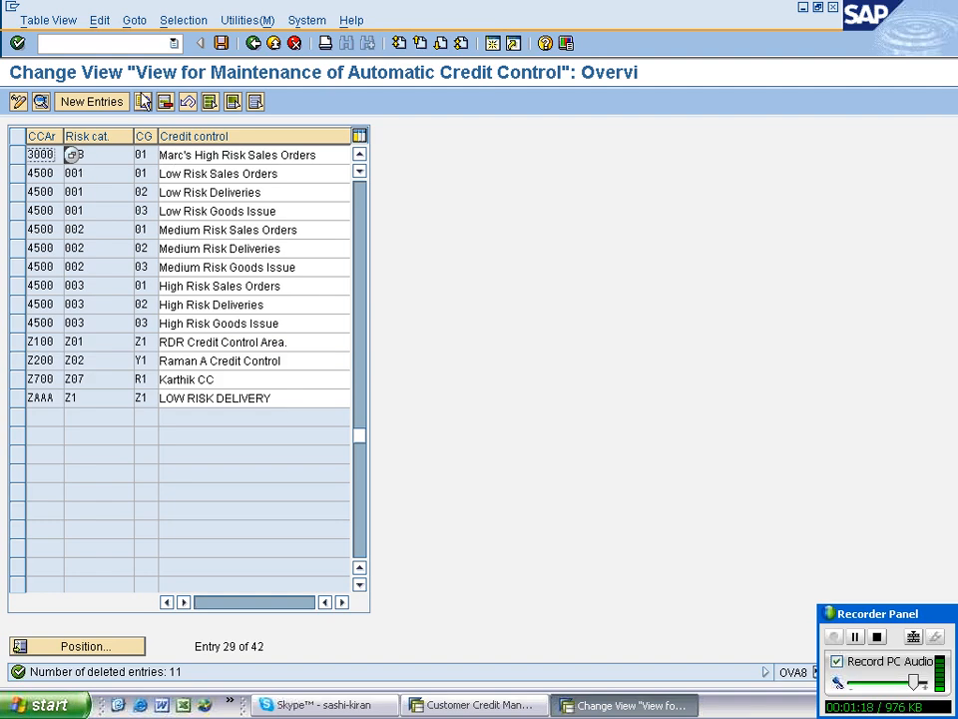
click(222, 42)
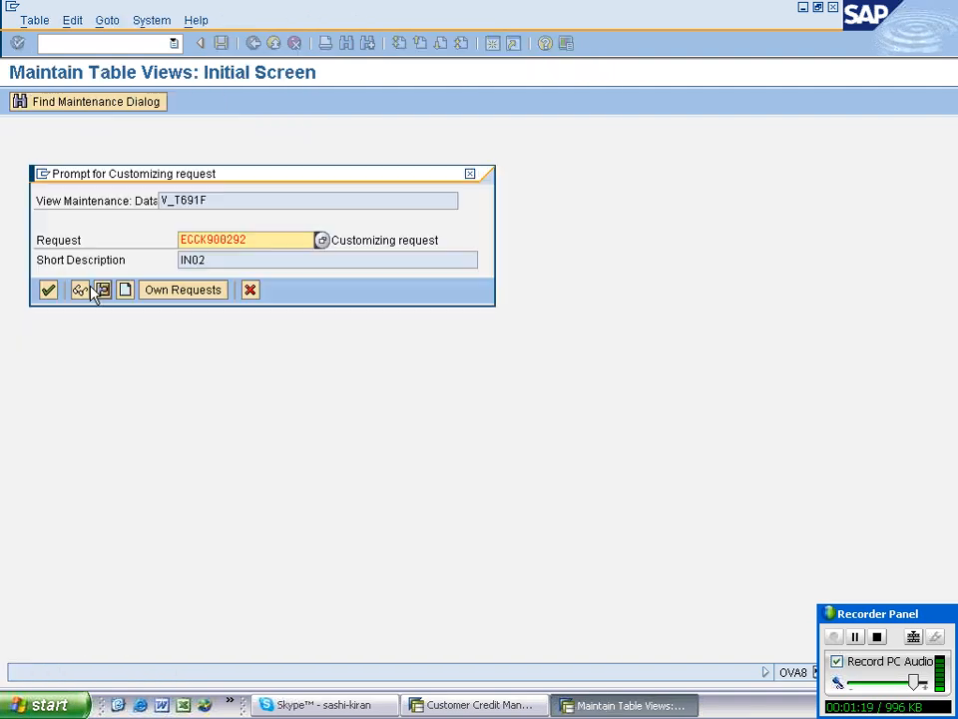
click(48, 289)
Create a new automatic credit control entry and assign it to credit control area ZKSC.
scroll(235, 411, up, 2)
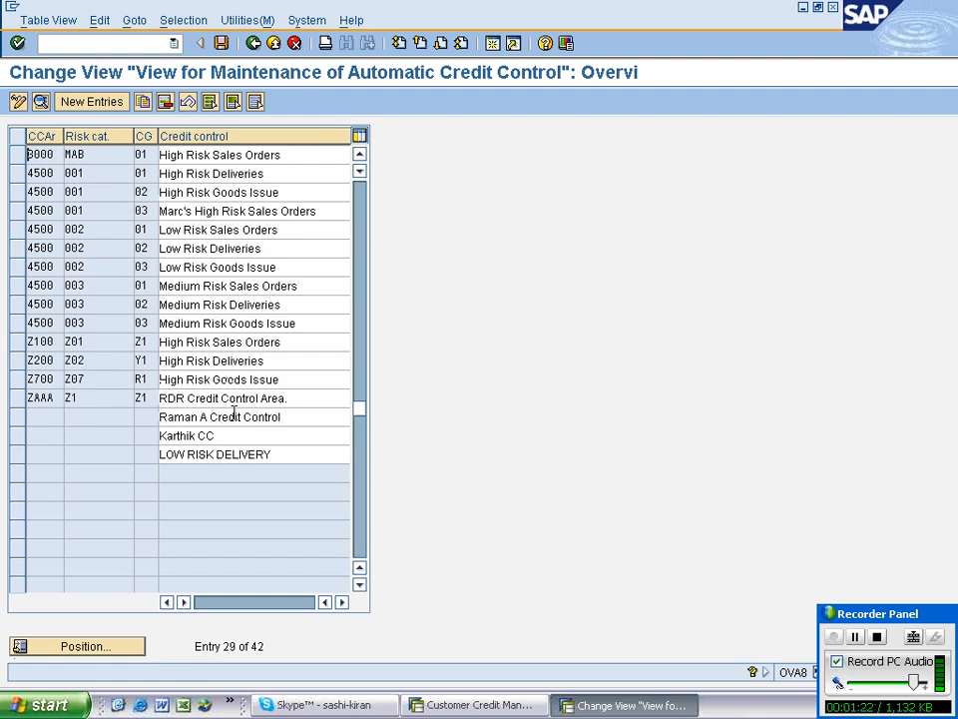
scroll(235, 411, up, 7)
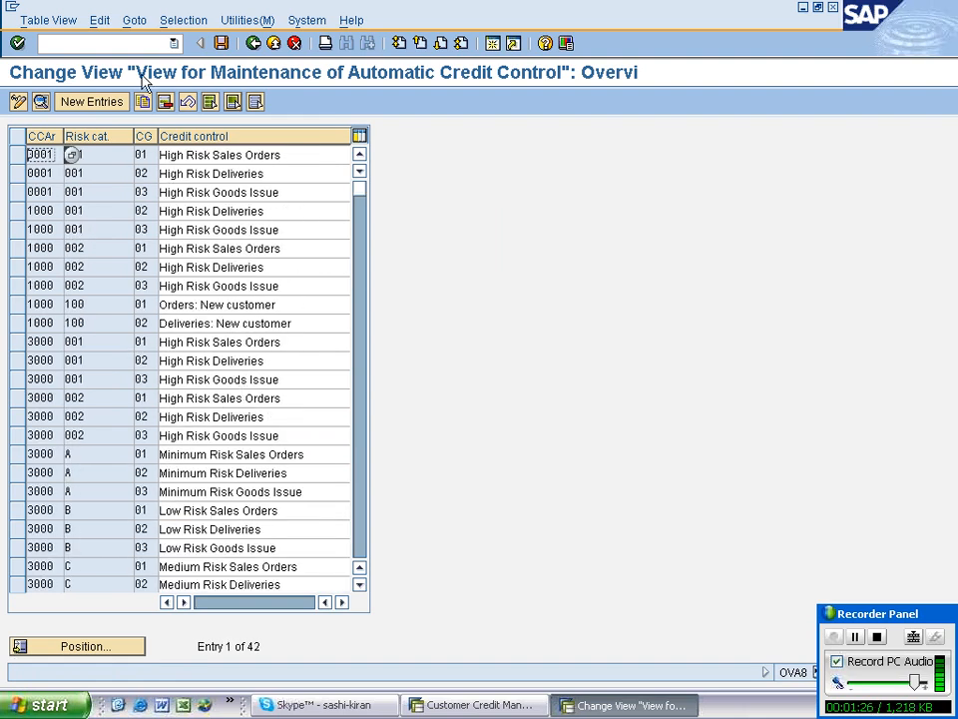
click(86, 101)
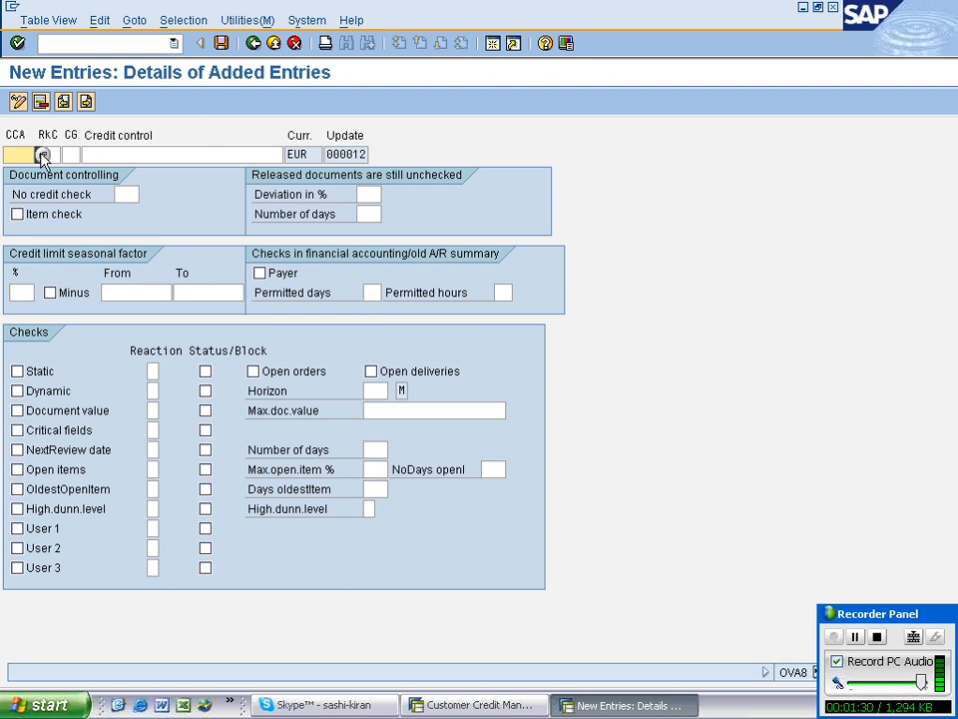
click(43, 155)
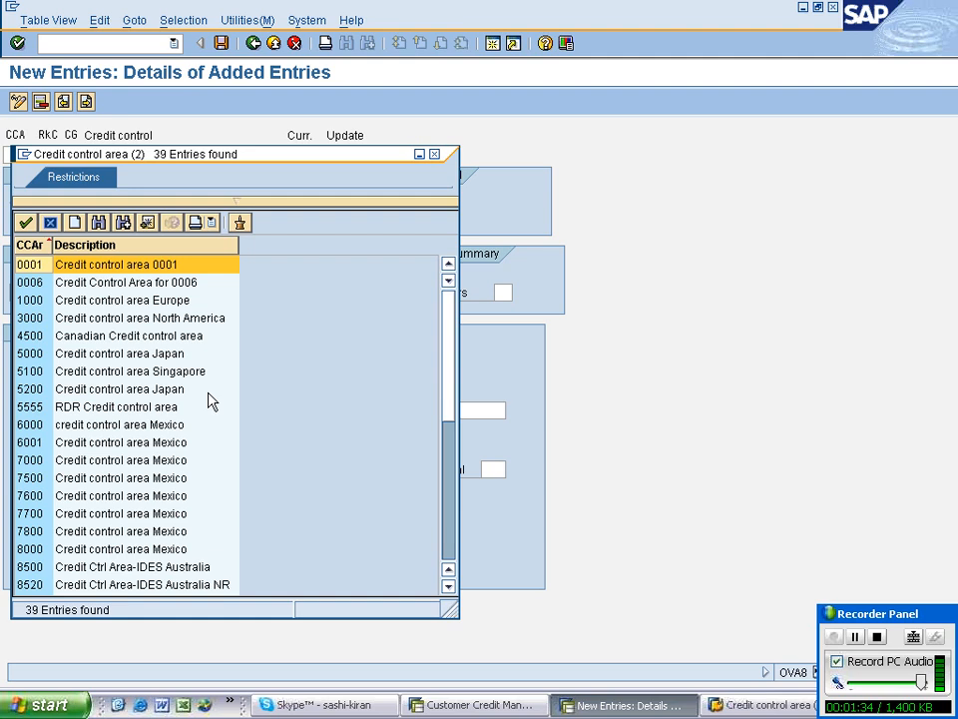
scroll(210, 402, down, 7)
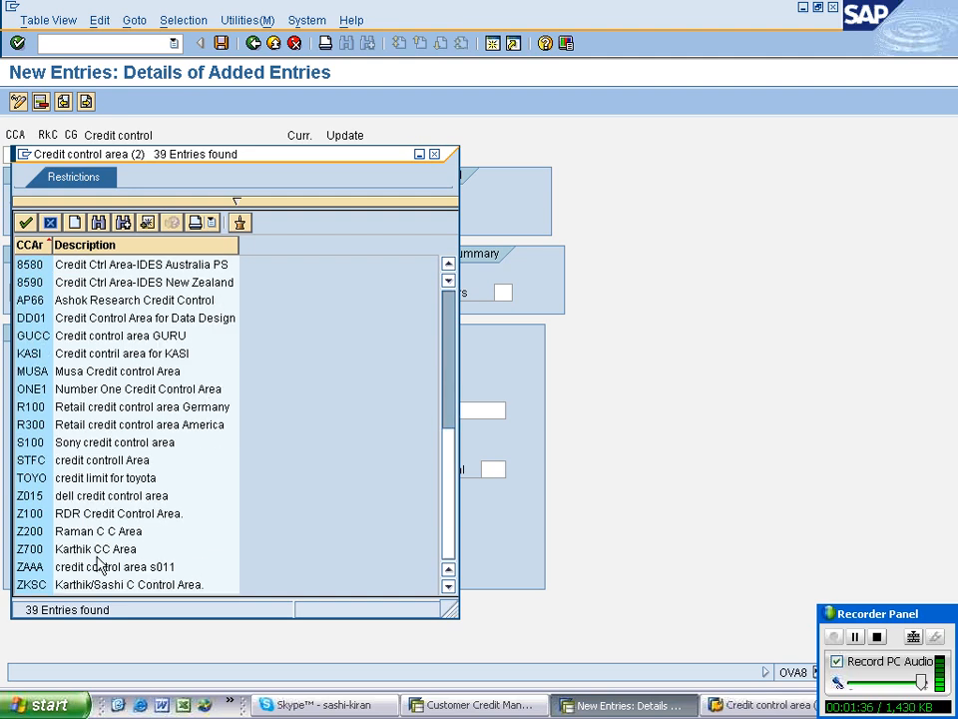
click(86, 586)
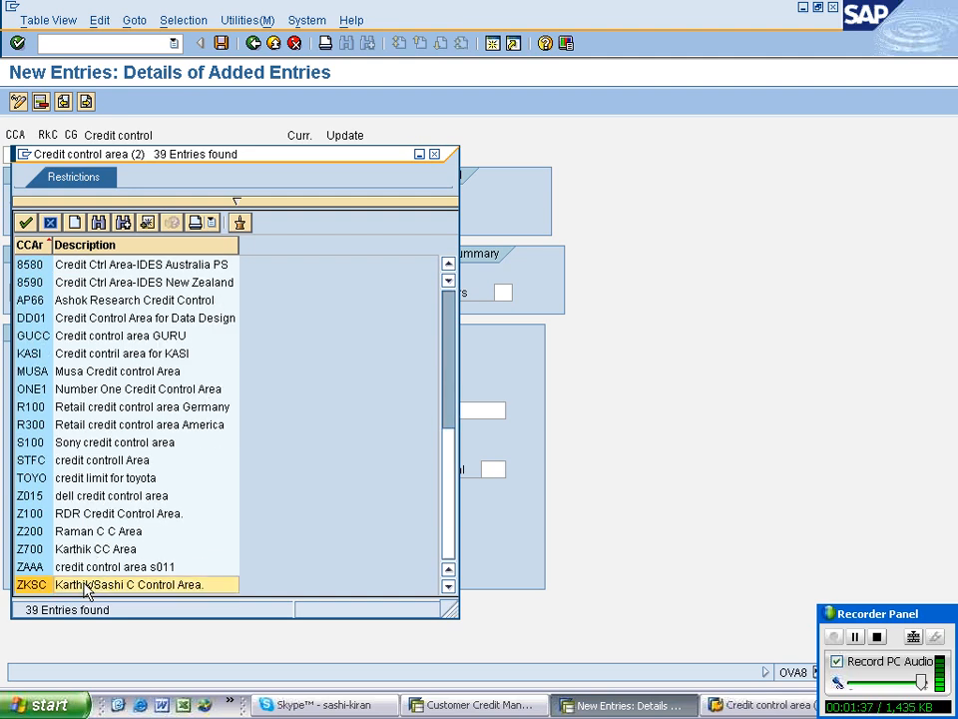
double_click(166, 588)
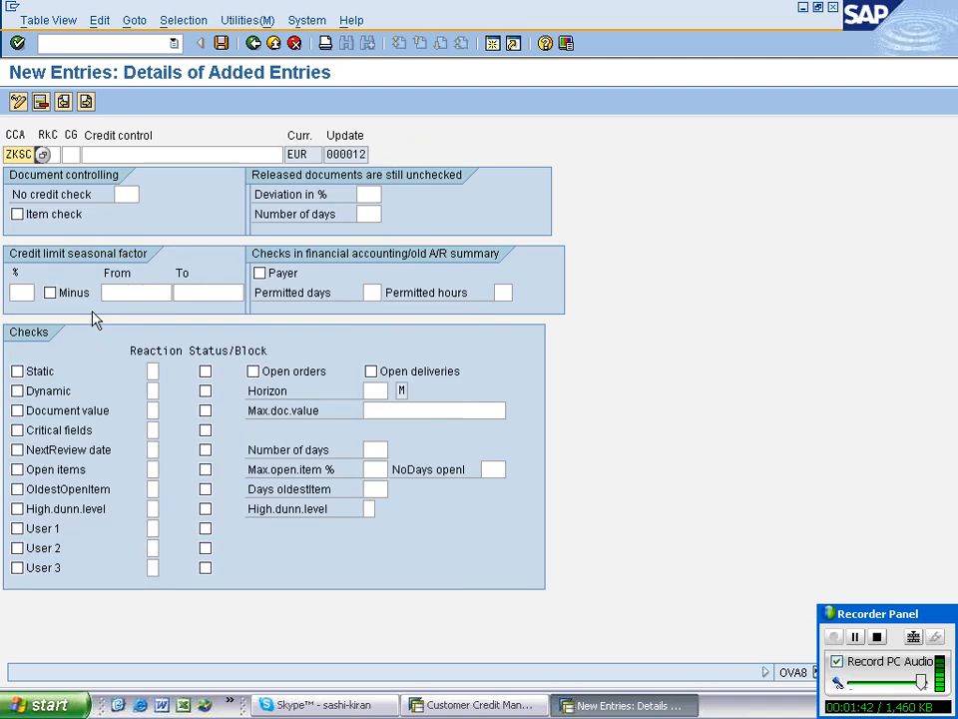
Set the new entry's risk category to ZS1 (high risk) and its document credit group to K1 (sales order).
click(62, 154)
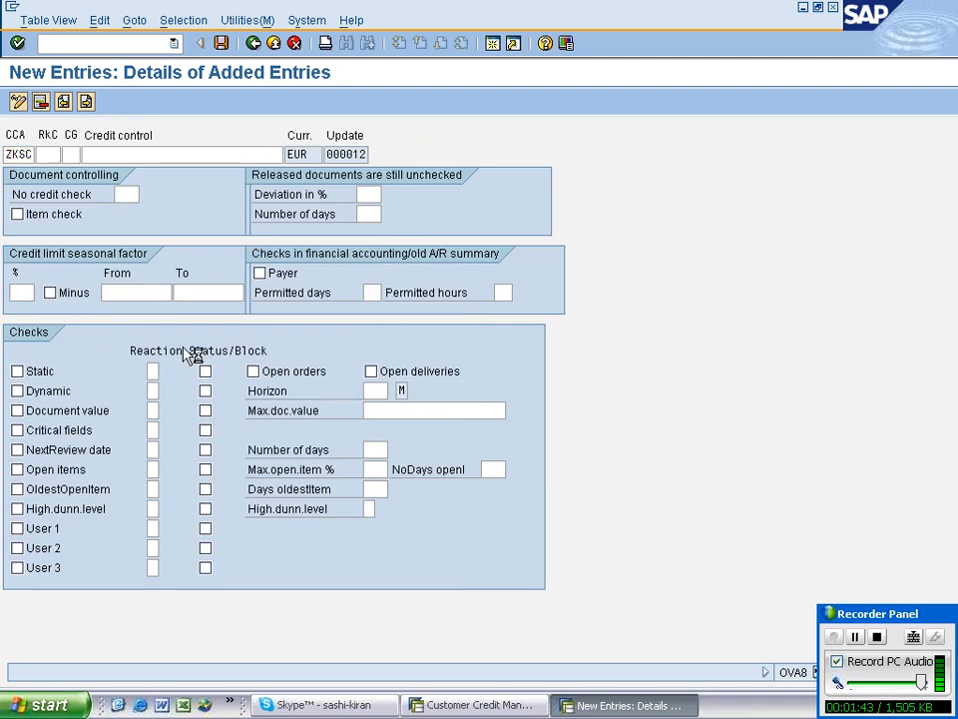
key(F4)
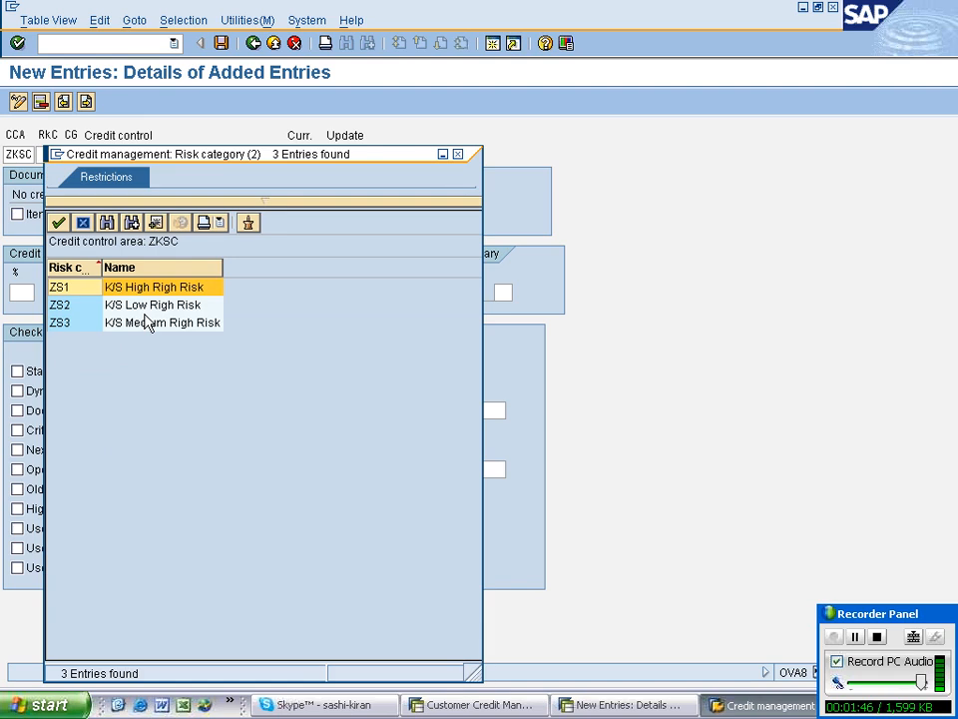
double_click(116, 290)
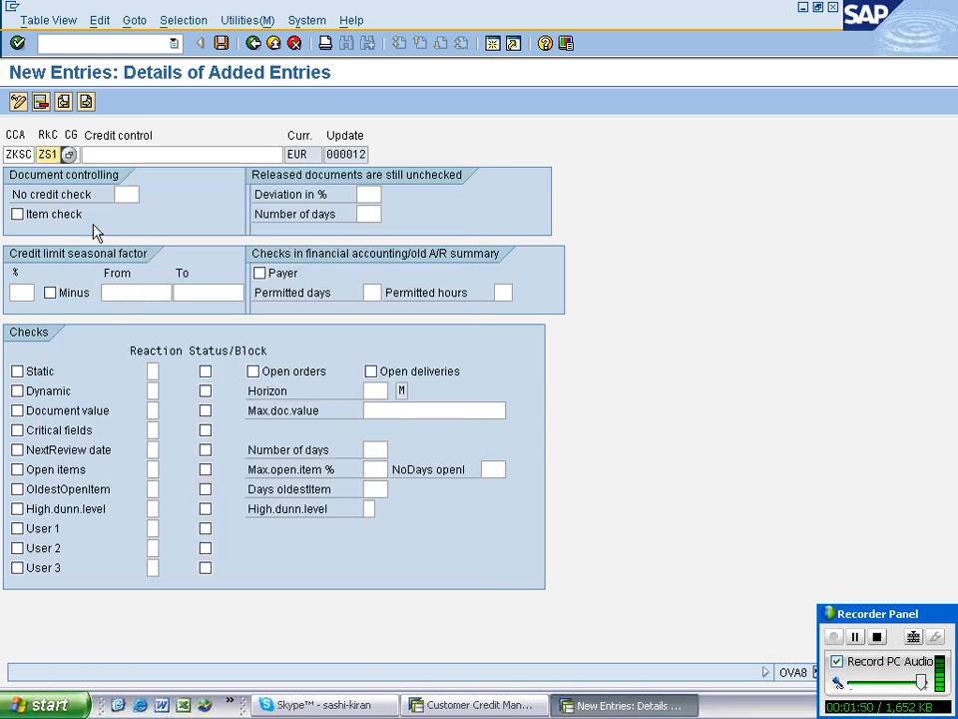
click(94, 154)
click(71, 154)
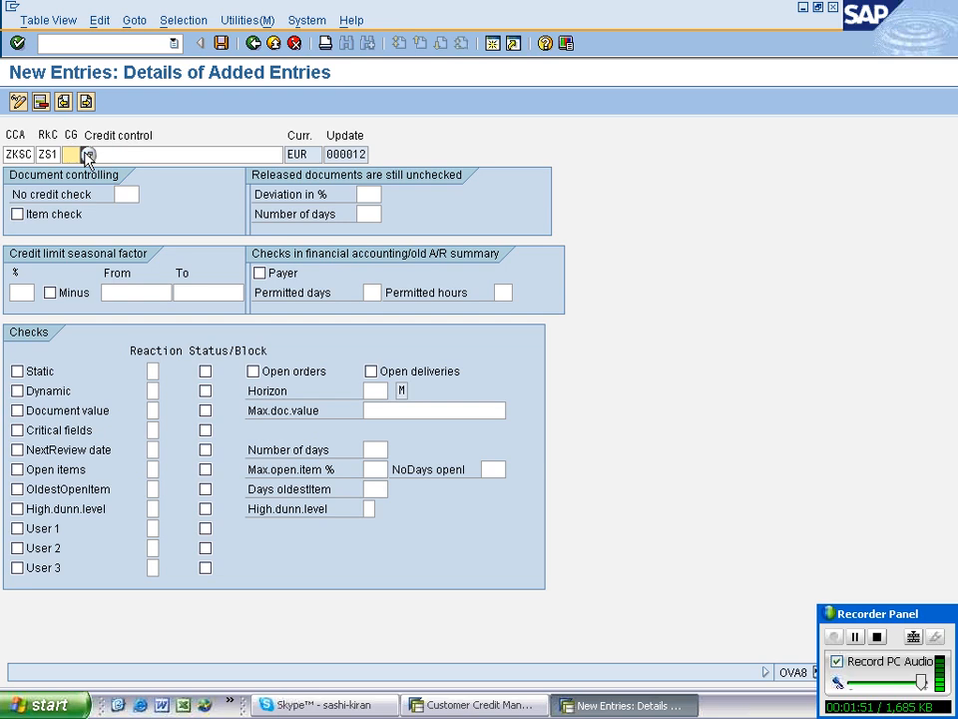
click(88, 156)
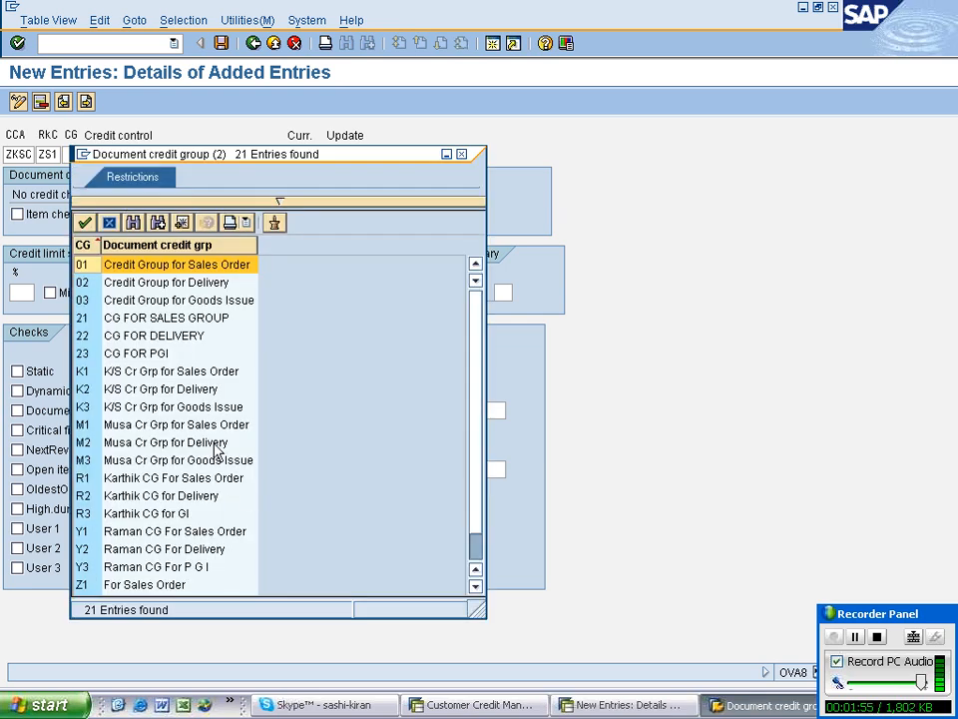
click(130, 372)
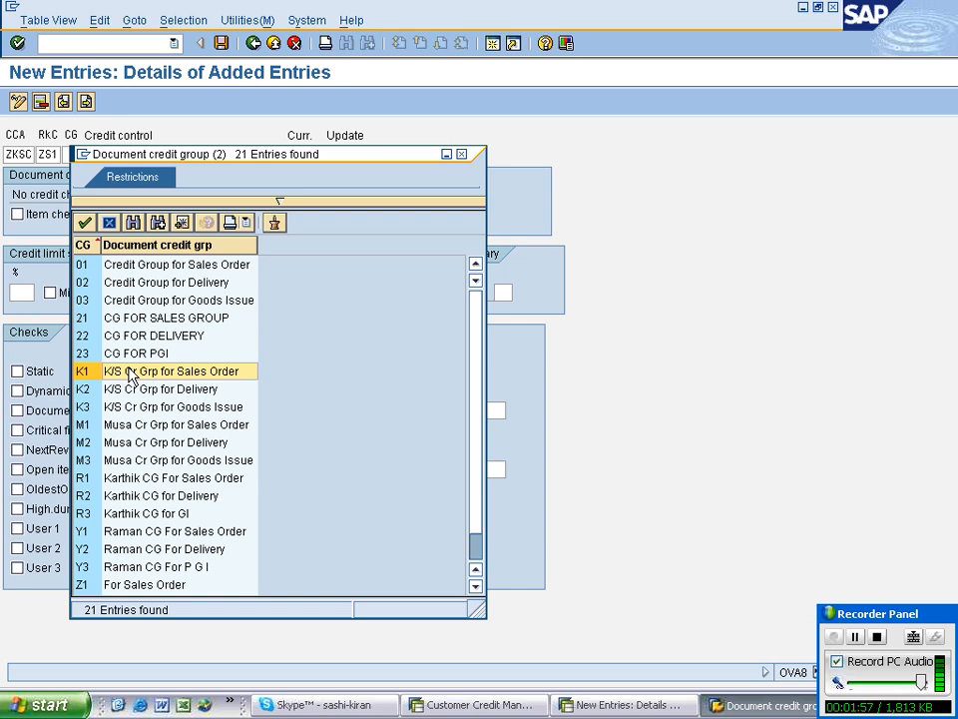
double_click(129, 372)
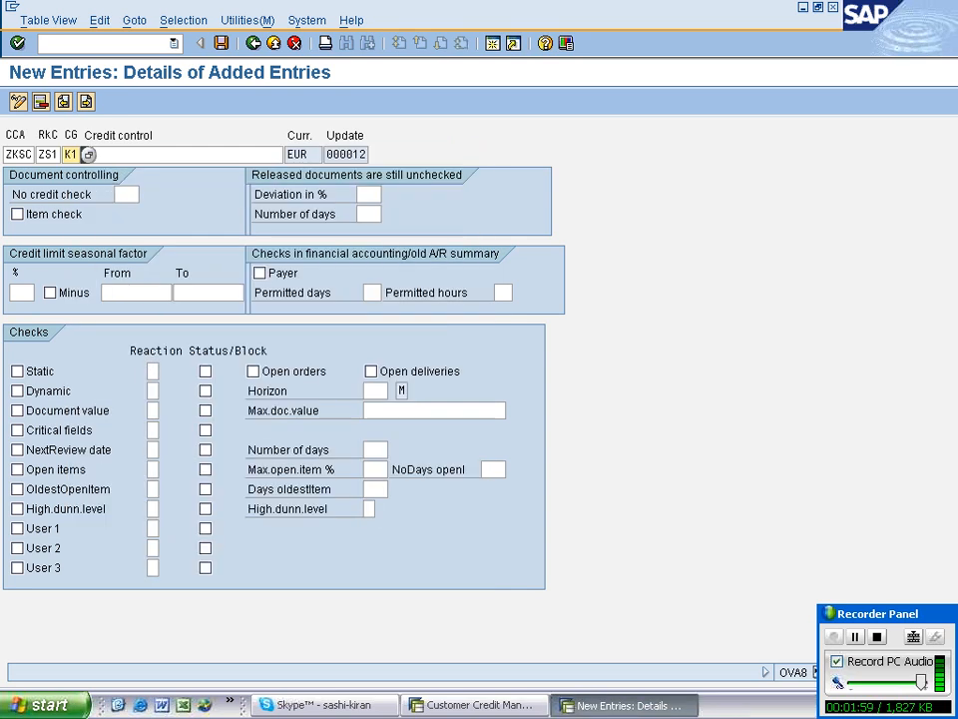
Enter "K/S Credit Control." as the credit control description of the new entry.
click(202, 155)
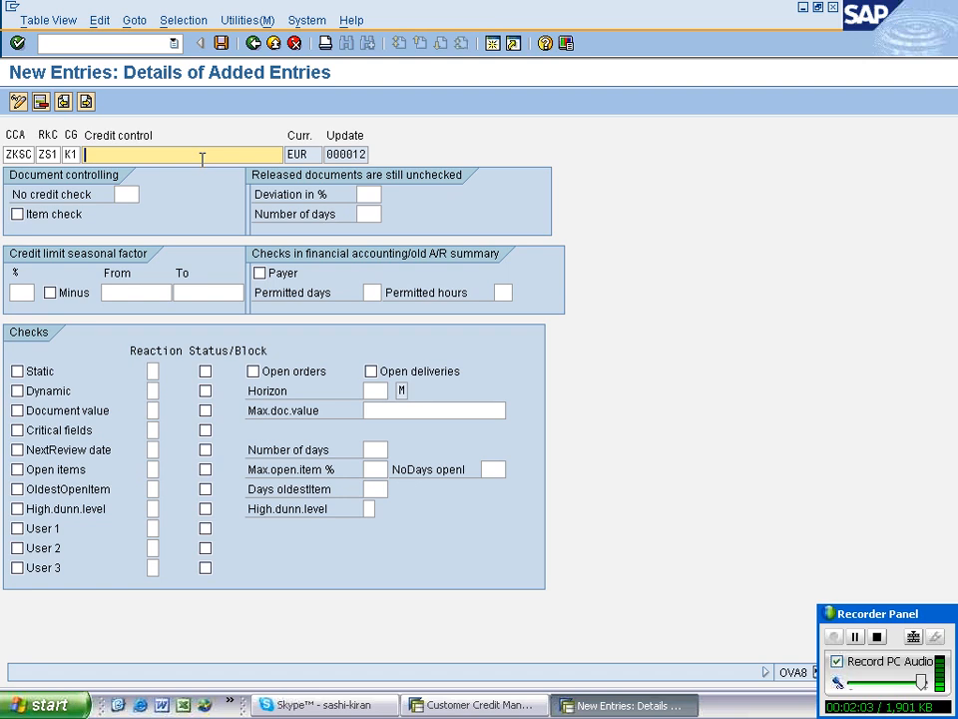
text(K/S Credit C)
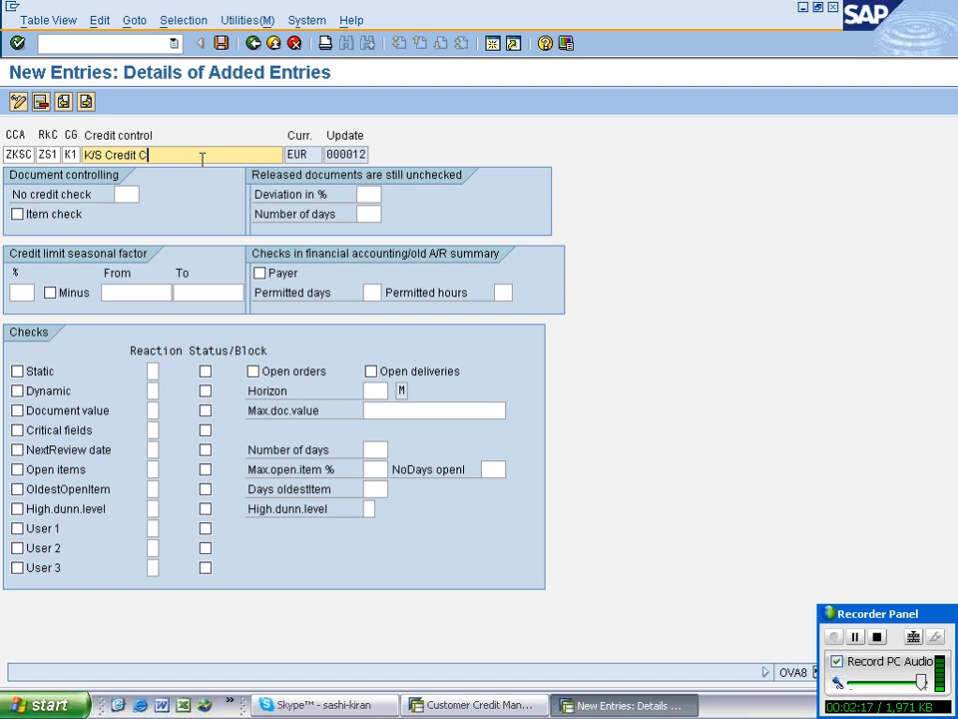
text(on)
text(trol )
text(A)
text(re)
key(BackSpace)
key(BackSpace)
key(BackSpace)
text(.)
Insert the word "Aotomatic" before "Credit" so the description reads "K/S Aotomatic Credit Control.".
key(Left)
key(Left)
key(Left)
key(Left)
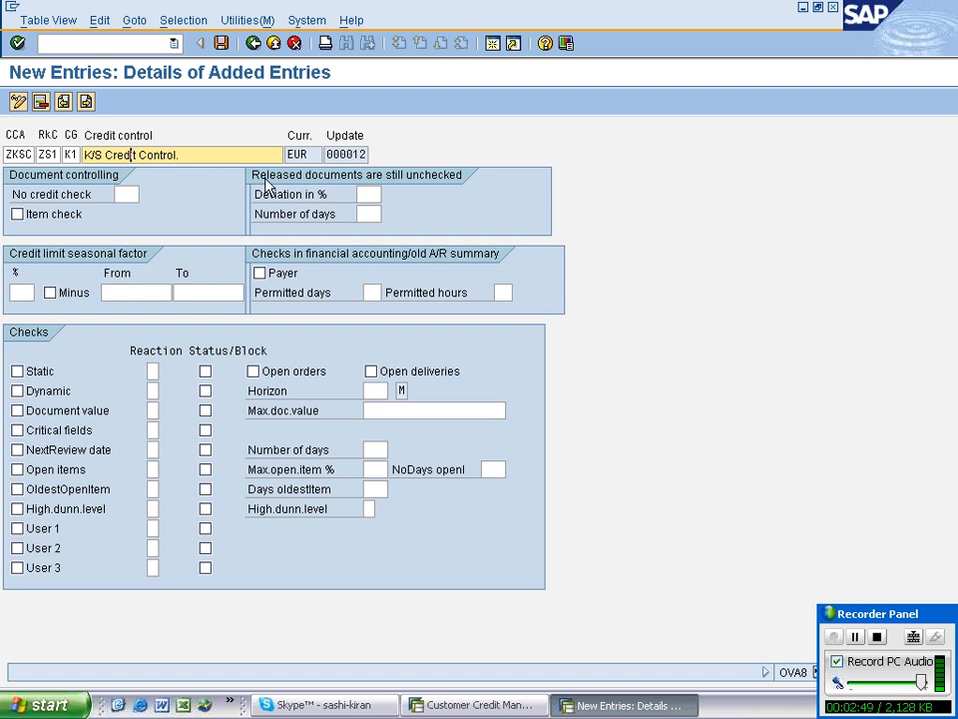
key(Left)
key(Left)
key(Left)
key(Left)
text(A)
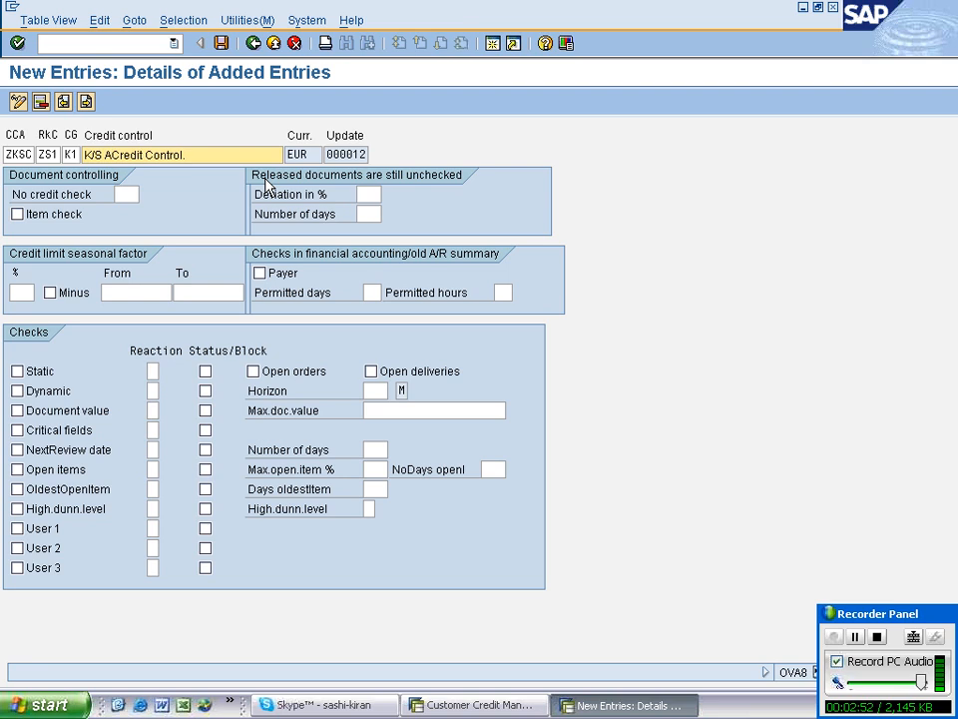
text(c)
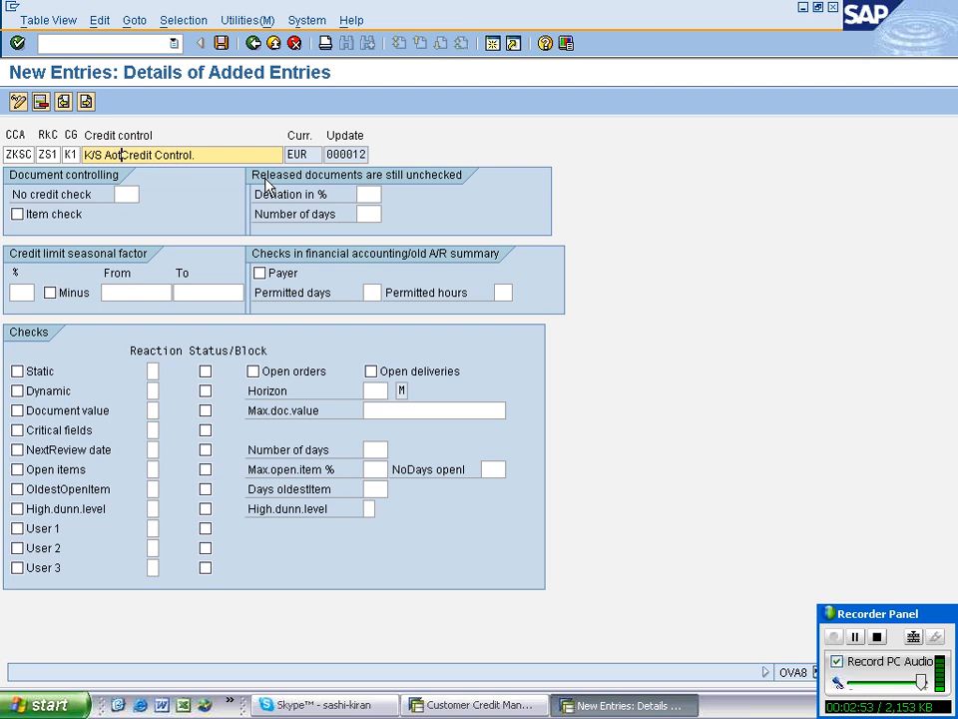
text(toma)
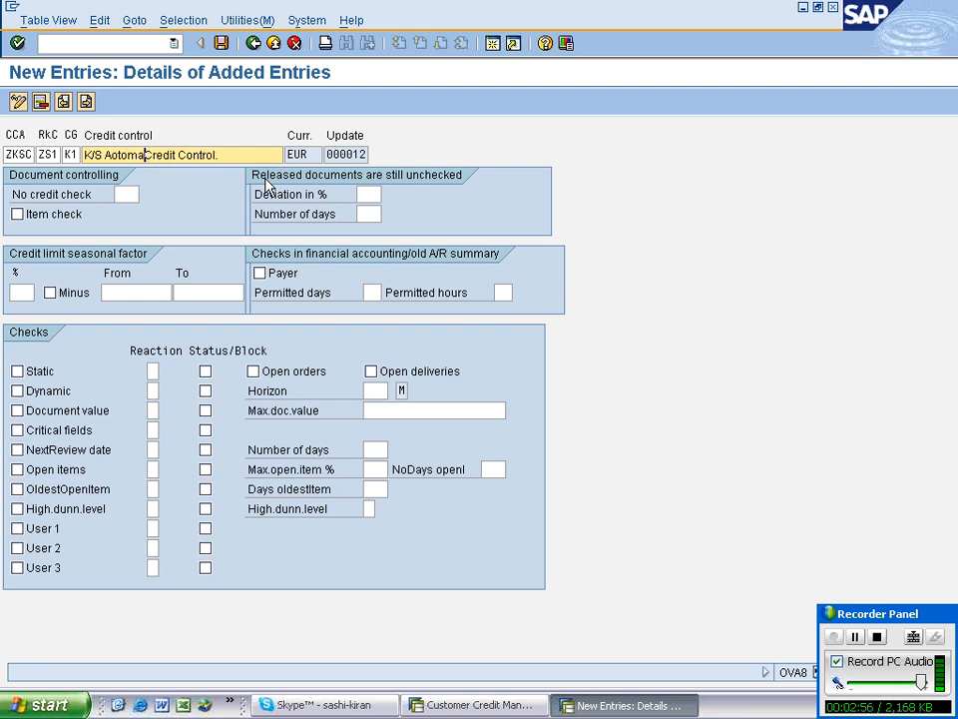
text(tic)
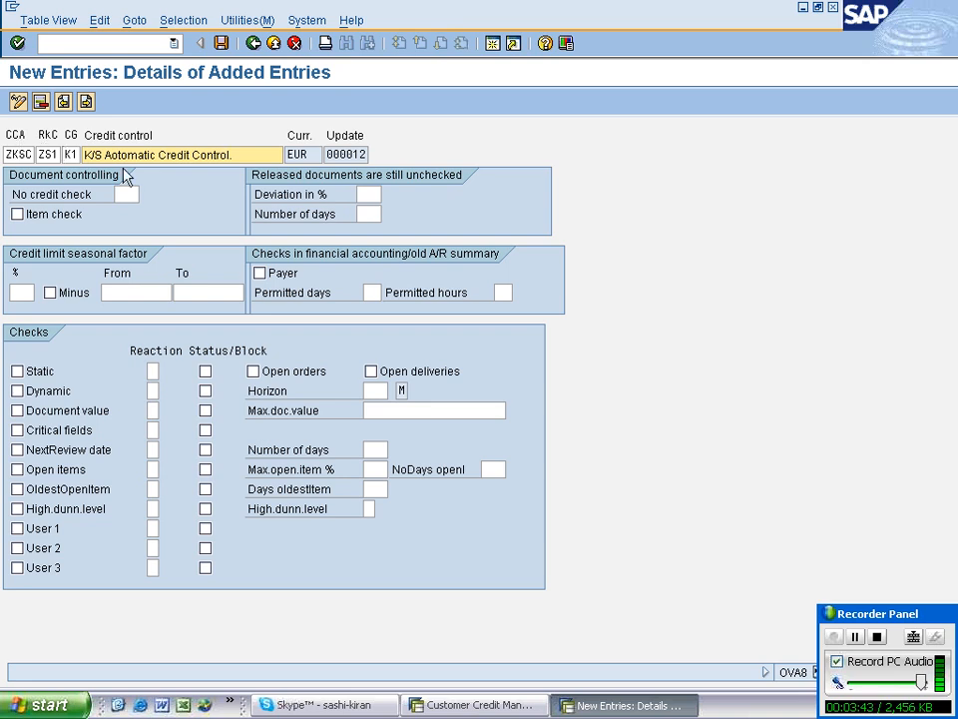
Review the available credit update options for the entry's Update field and close the list without changing the value.
click(356, 155)
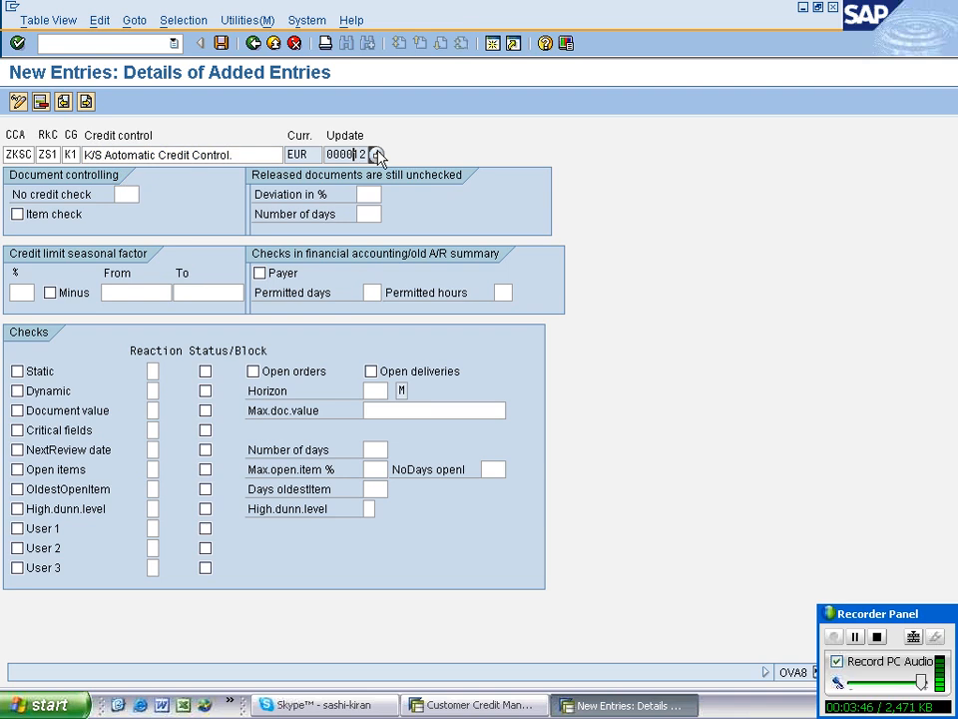
click(376, 155)
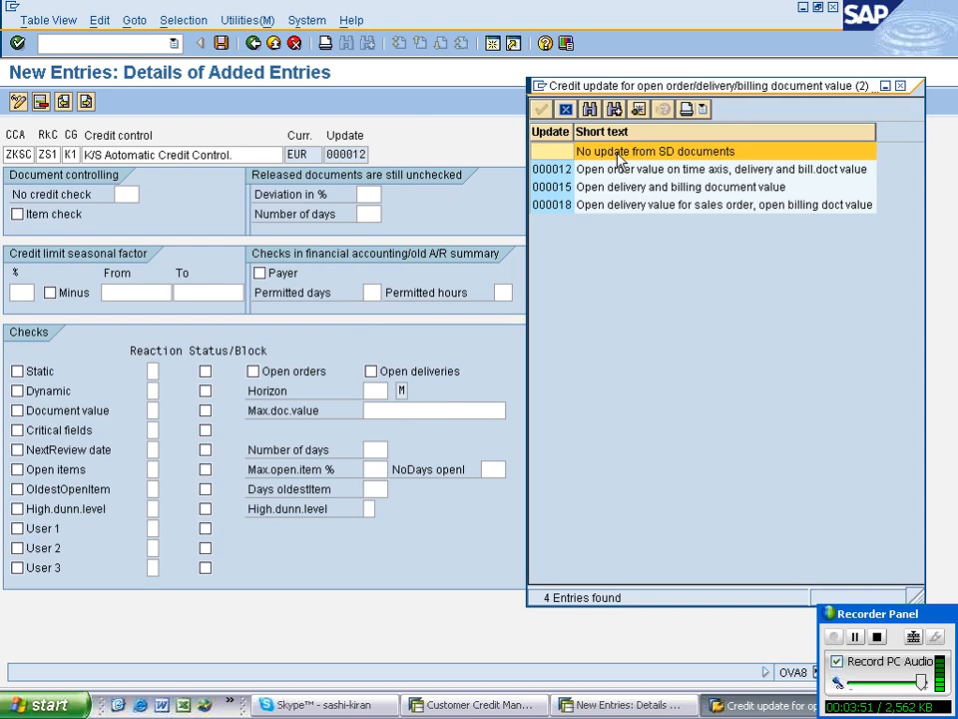
click(599, 169)
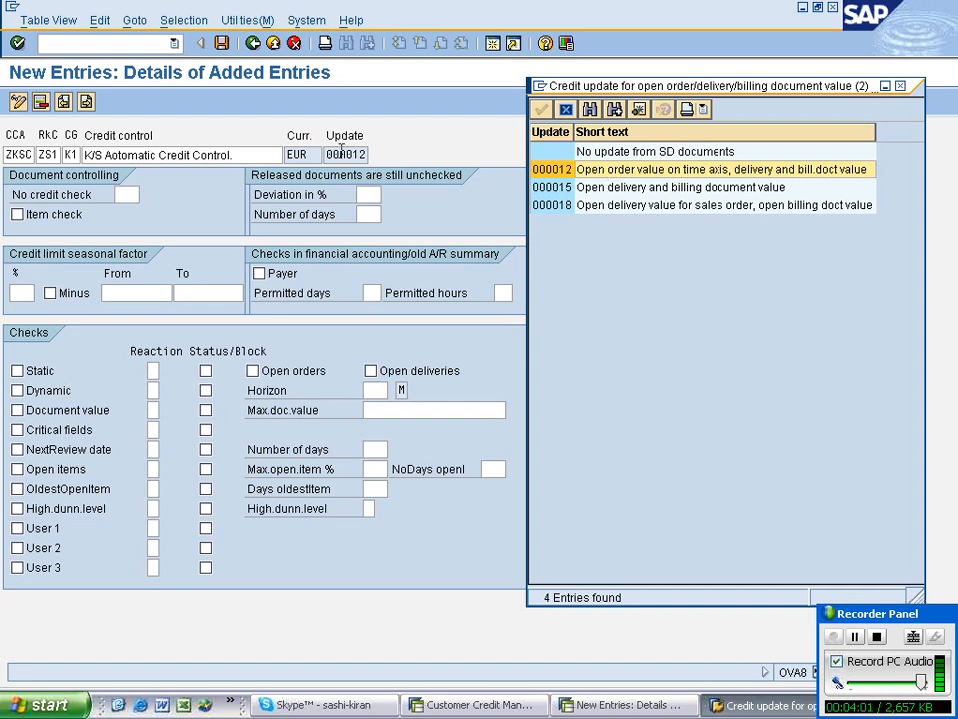
click(124, 193)
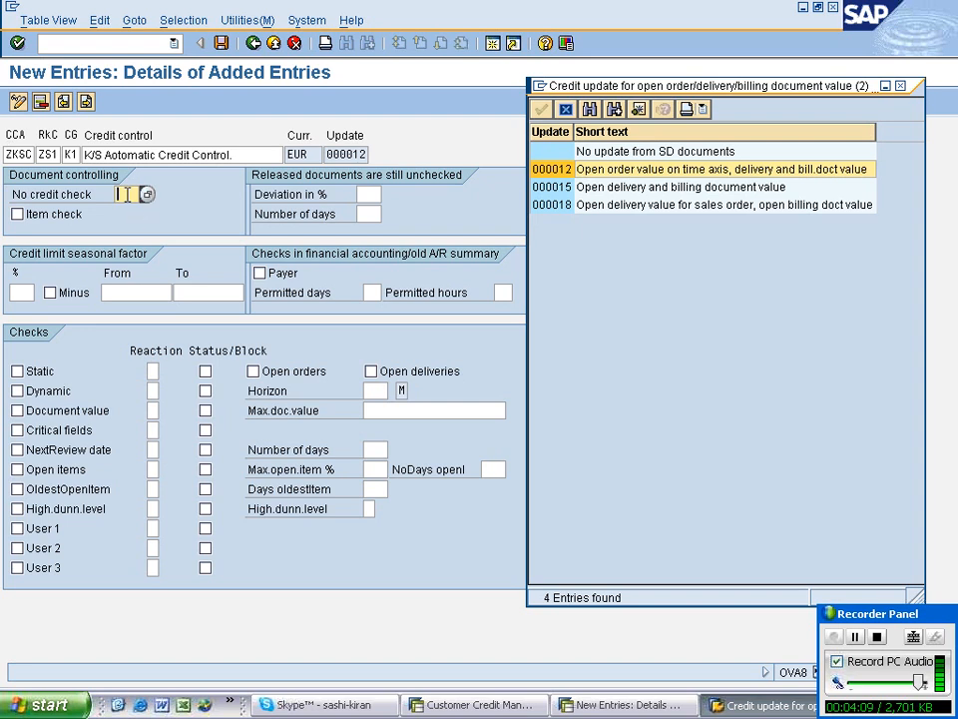
click(902, 87)
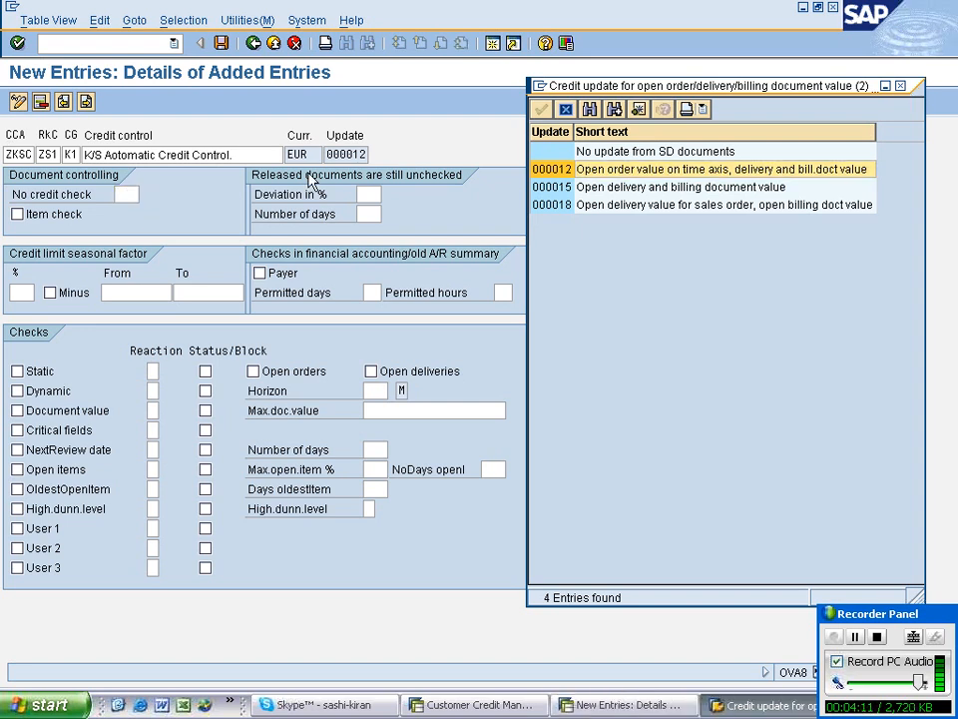
click(902, 86)
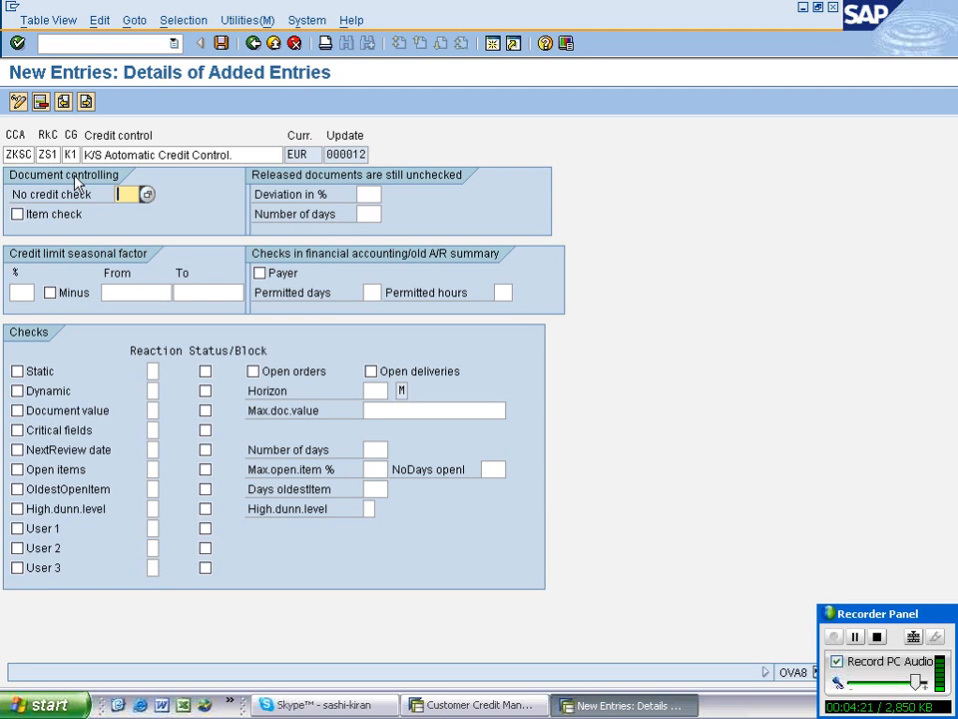
Set the entry's No credit check routine to 1 (Order, example) and enable the item check.
click(149, 194)
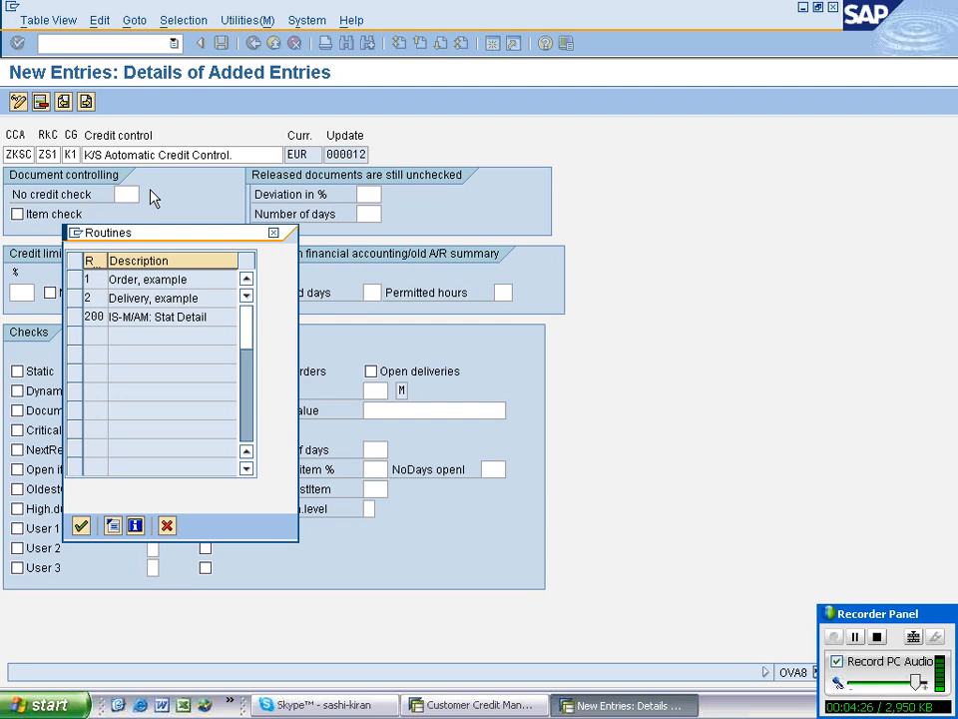
click(71, 280)
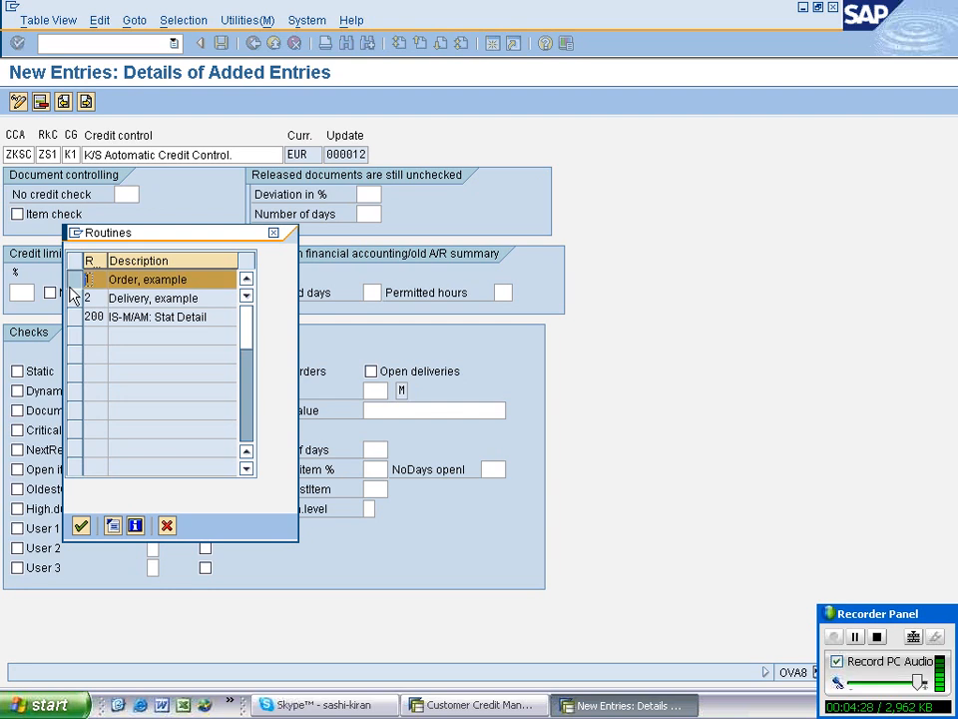
click(73, 295)
click(72, 282)
click(76, 280)
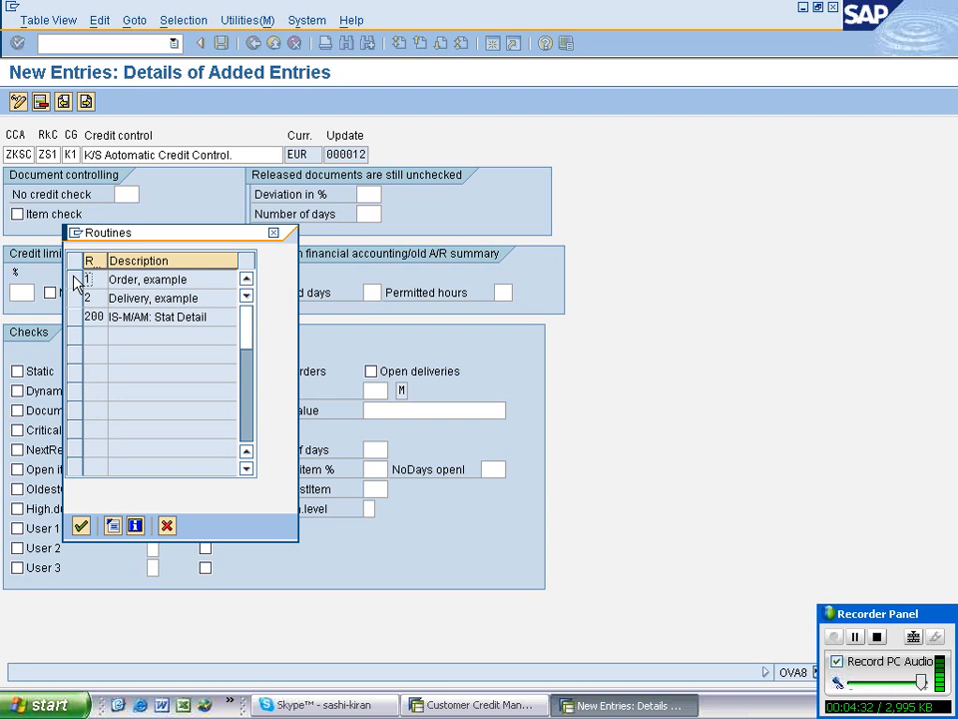
click(75, 281)
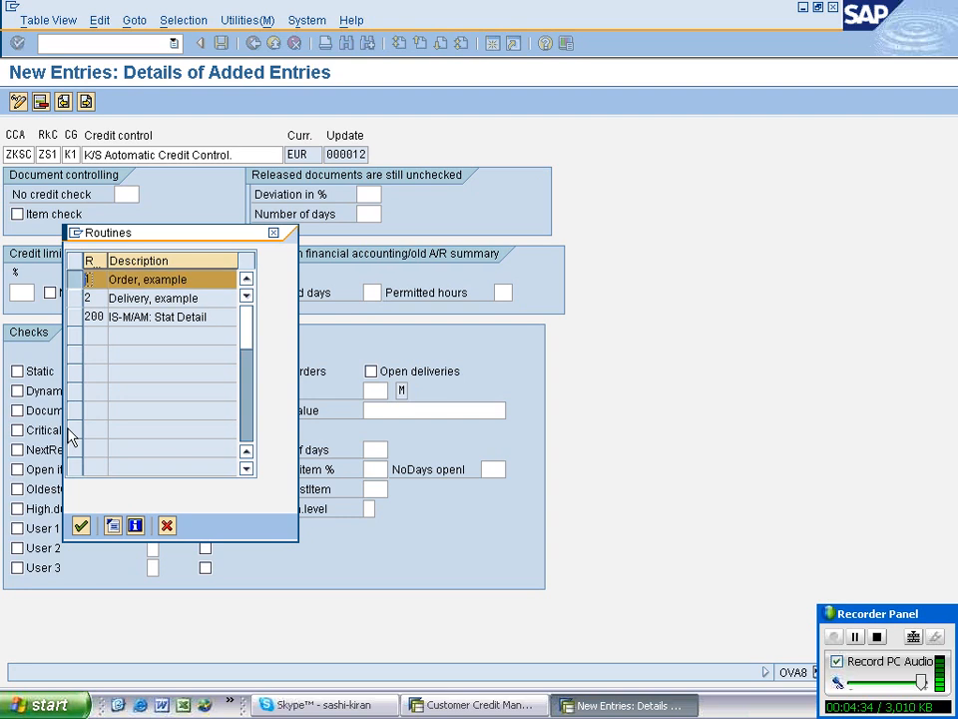
click(81, 527)
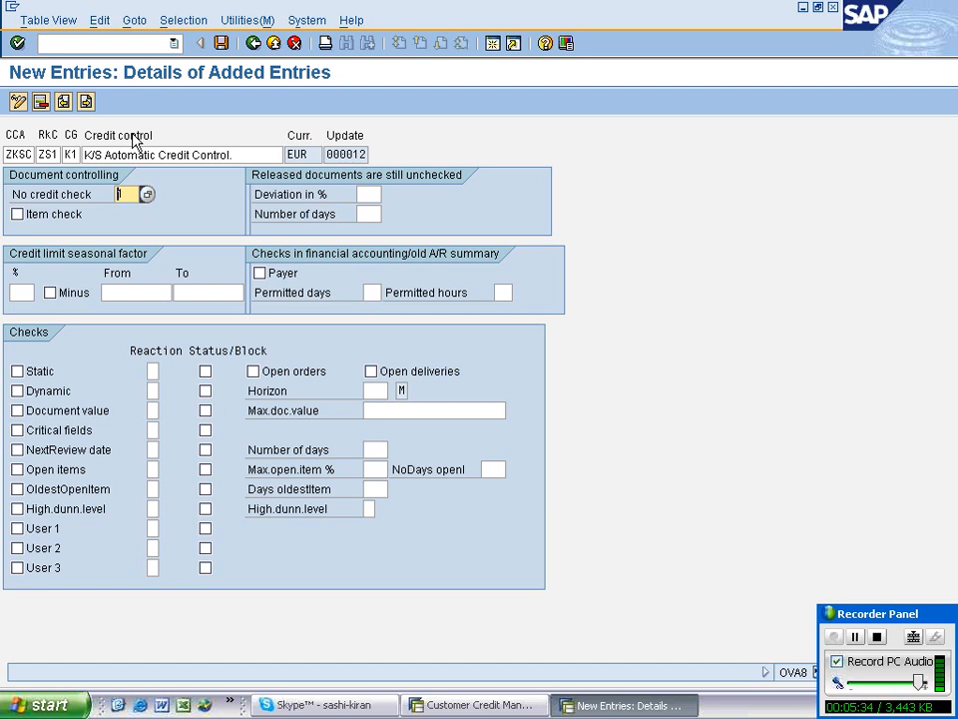
click(17, 214)
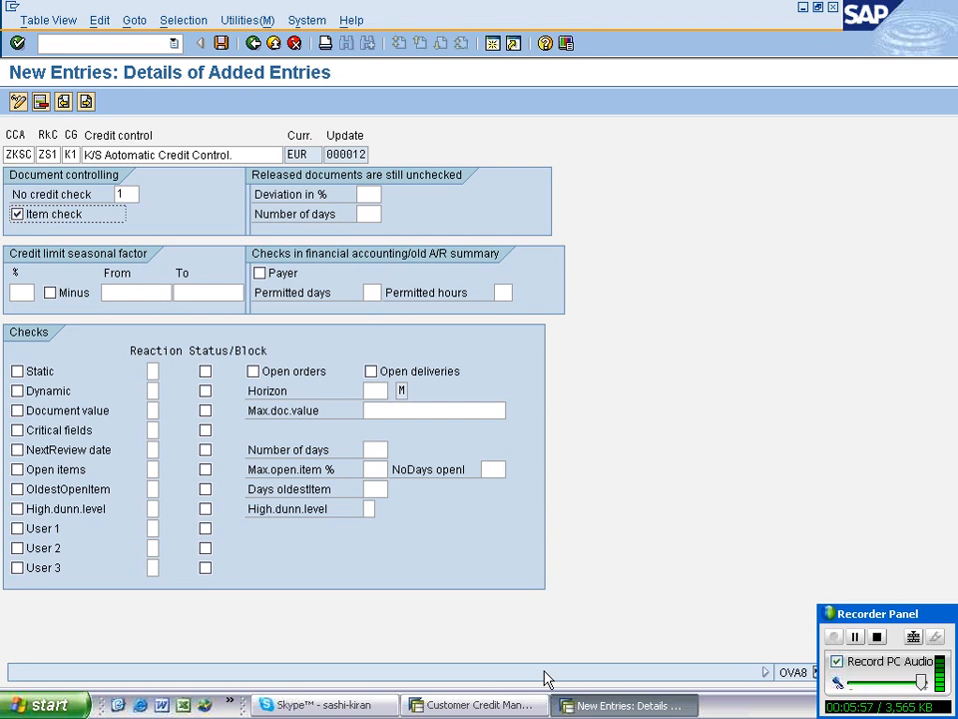
Switch to the Customer Credit Management session and save the customer's credit status record, accepting the credit limit warning.
click(477, 704)
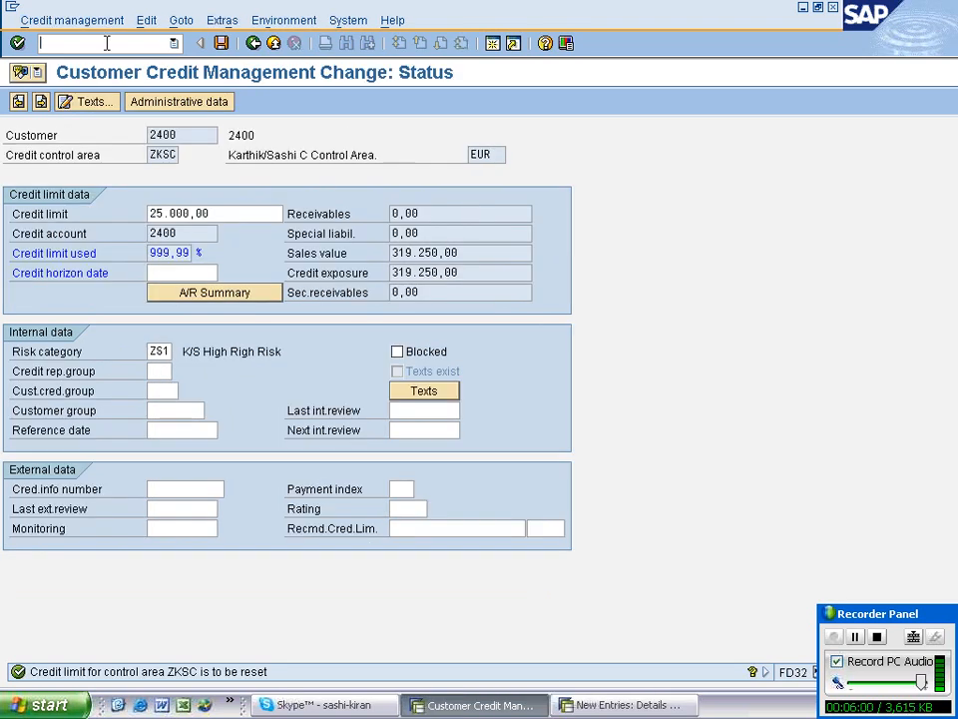
click(224, 43)
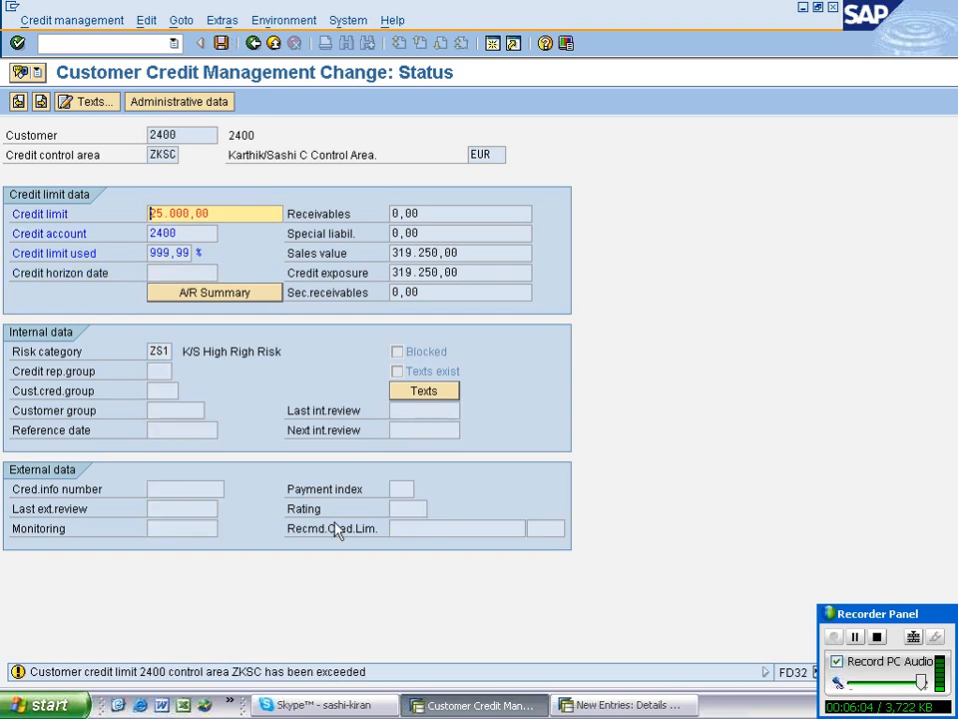
key(Return)
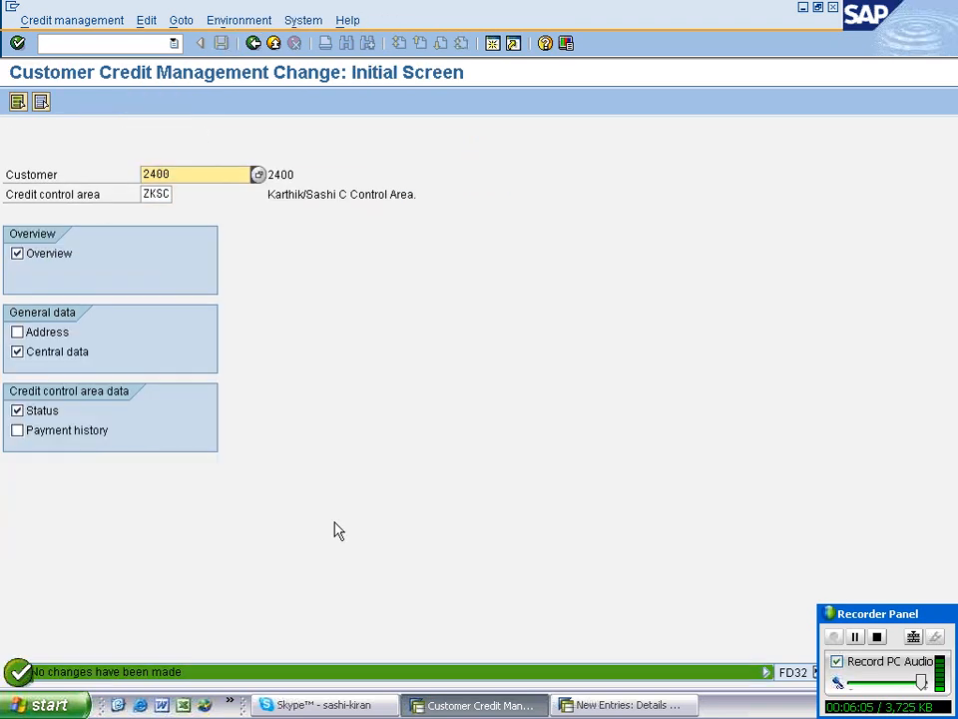
Start transaction VA01 and create a sales order of type OR for sales organization 1000, distribution channel 10 and division 00.
click(74, 41)
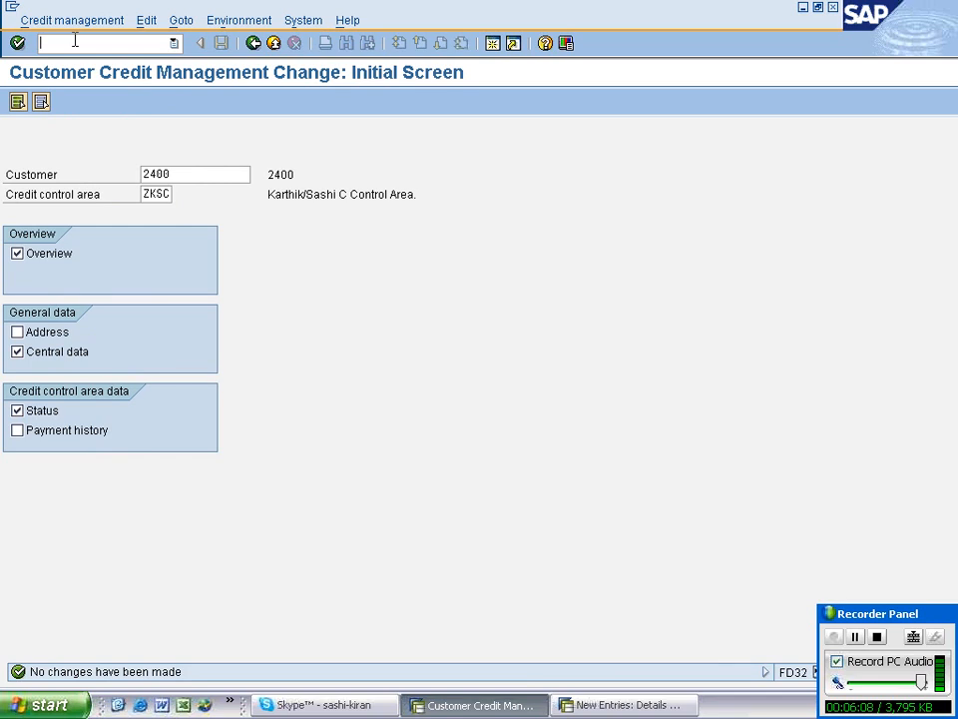
text(/nva01)
key(Return)
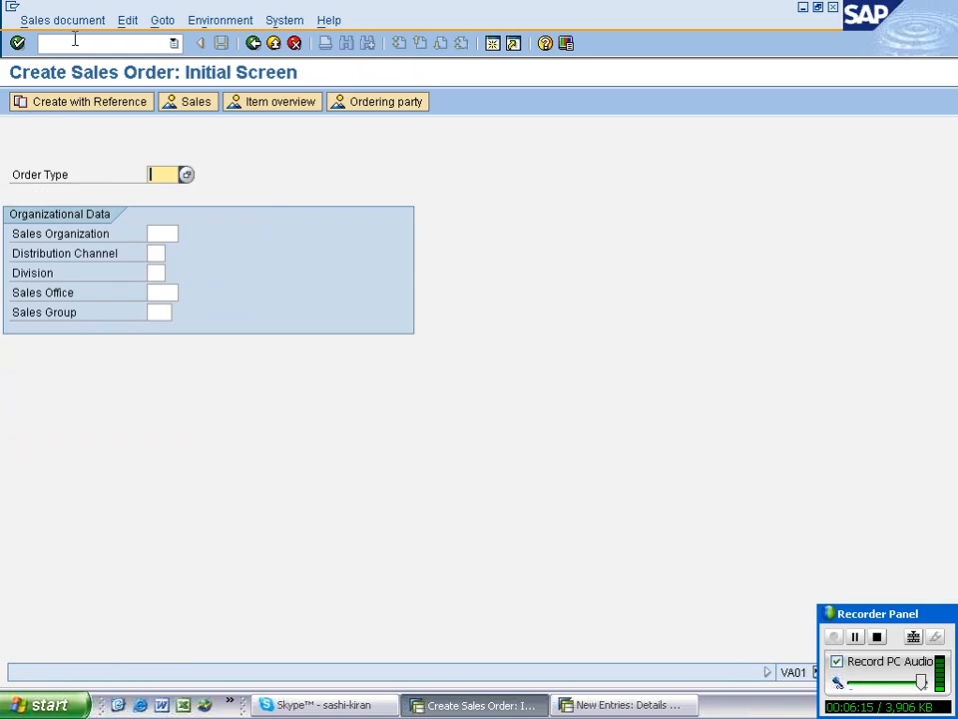
text(or)
key(Tab)
text(1000)
click(160, 253)
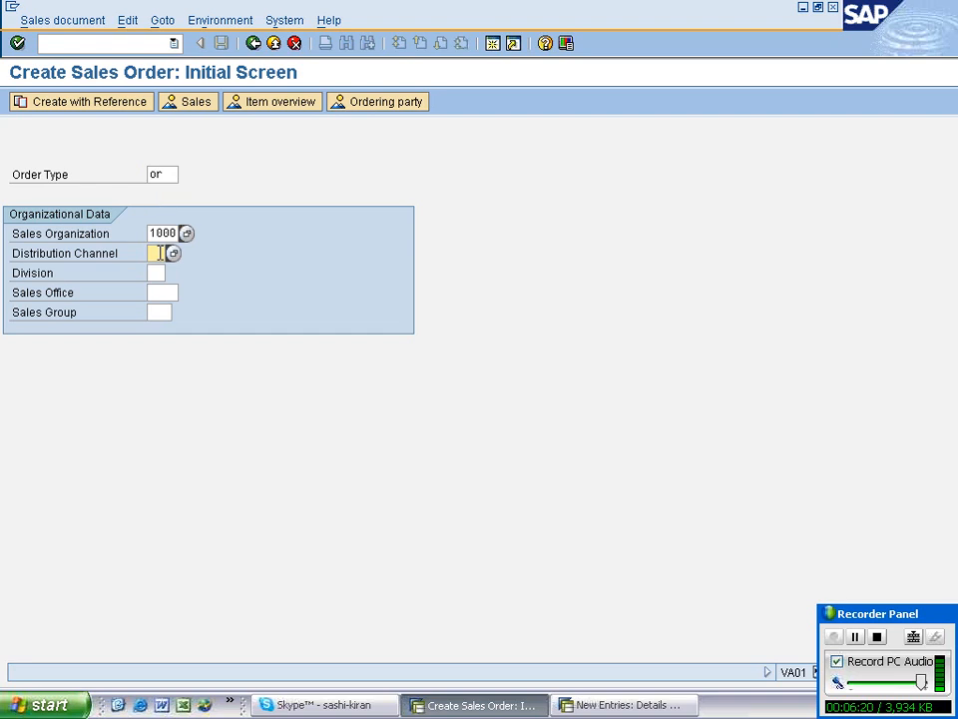
text(10)
key(Tab)
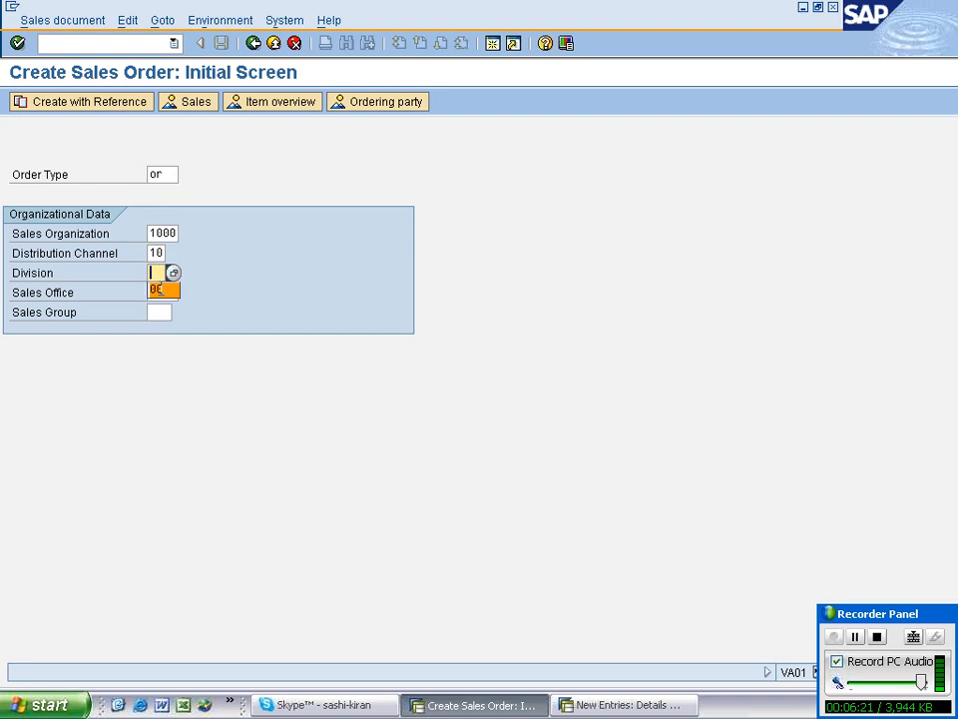
click(158, 290)
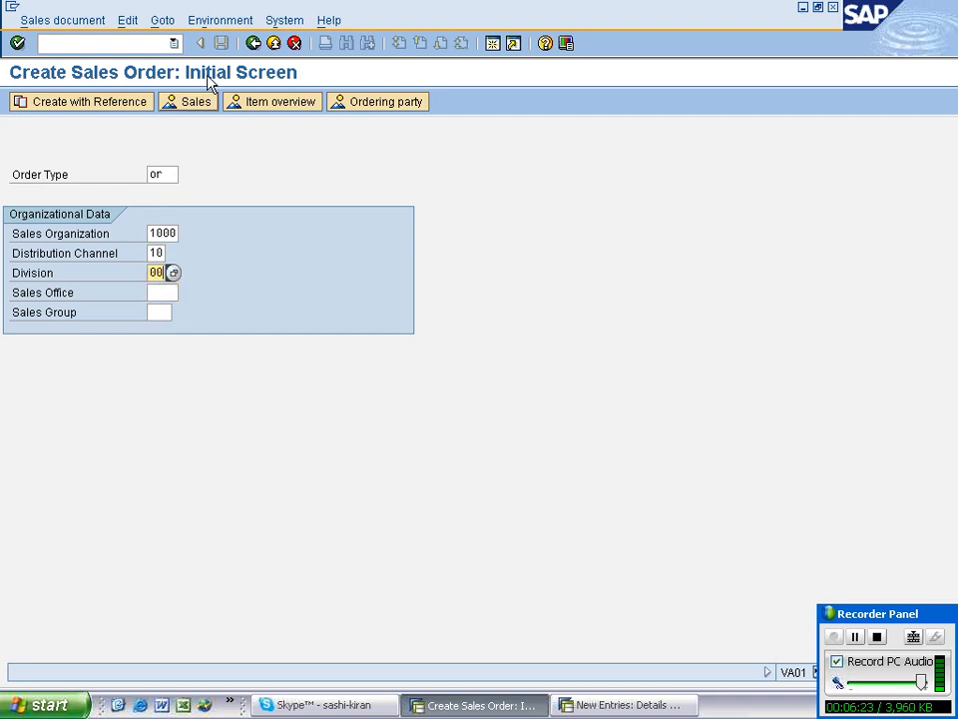
key(Return)
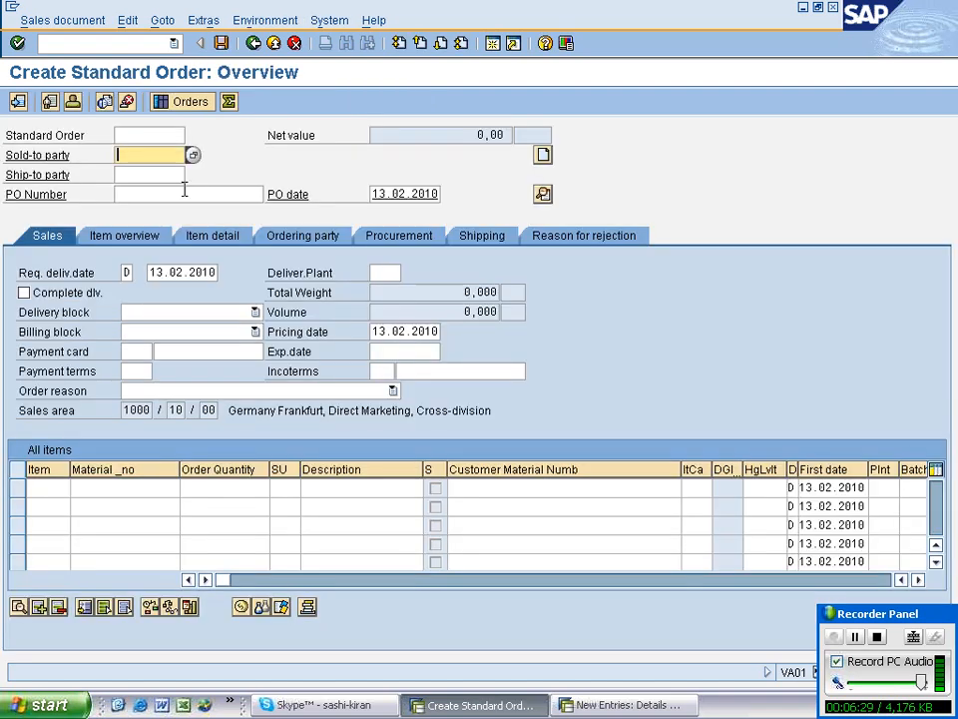
Enter the customer number as both sold-to and ship-to party and set the PO number to "Credit Mgt1222[".
text(2400)
click(167, 176)
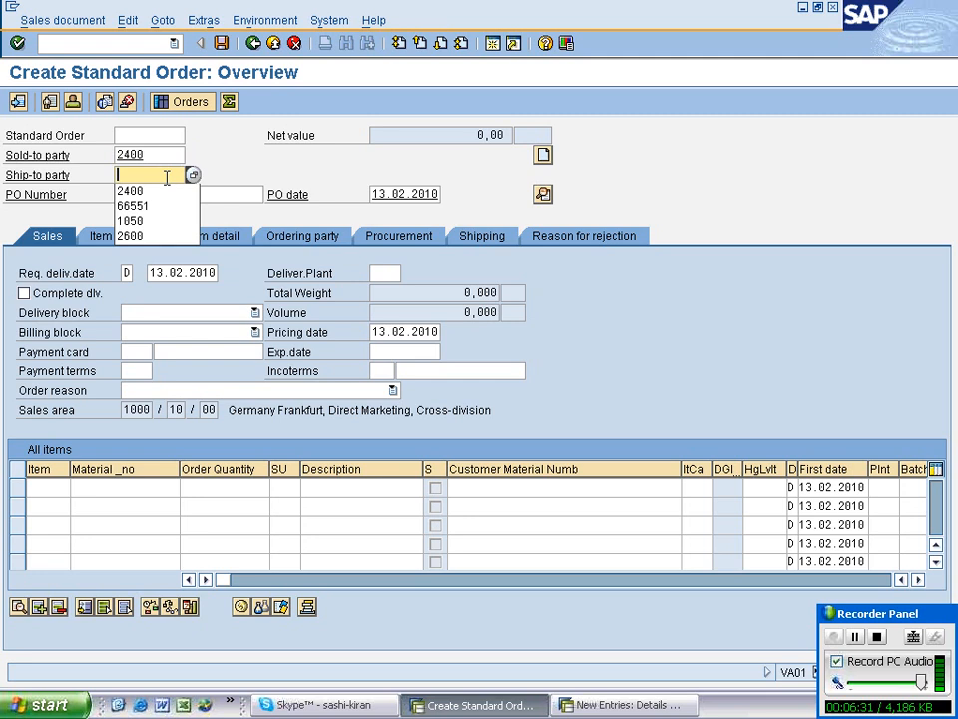
click(167, 190)
click(172, 194)
click(175, 213)
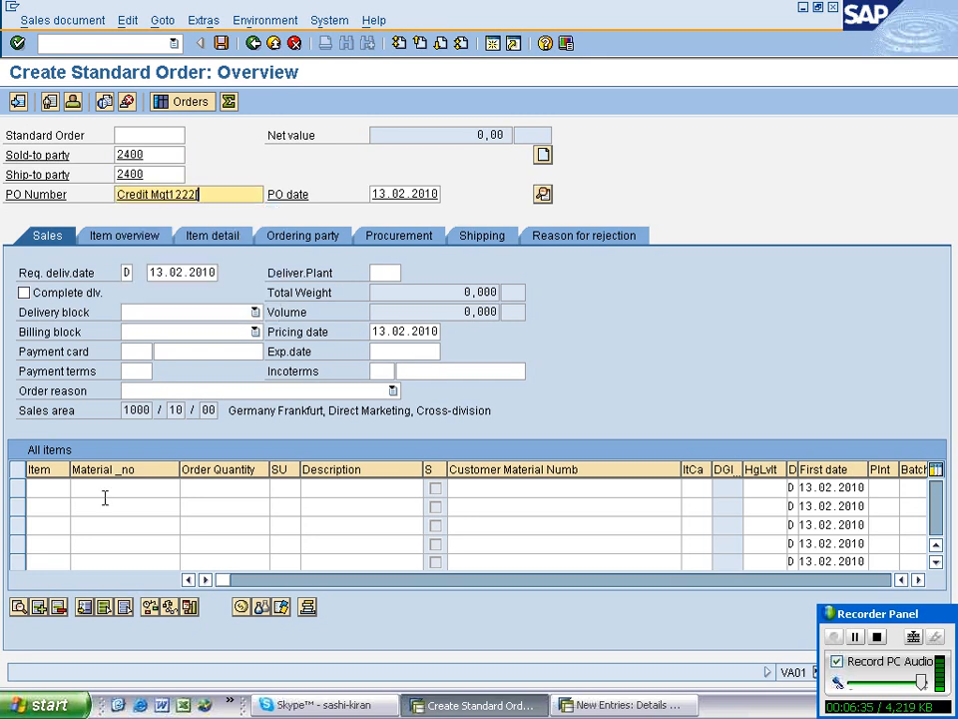
Add material R-B103 with an order quantity of 10 to the order and continue past the open outline agreements.
click(167, 489)
text(R-B103)
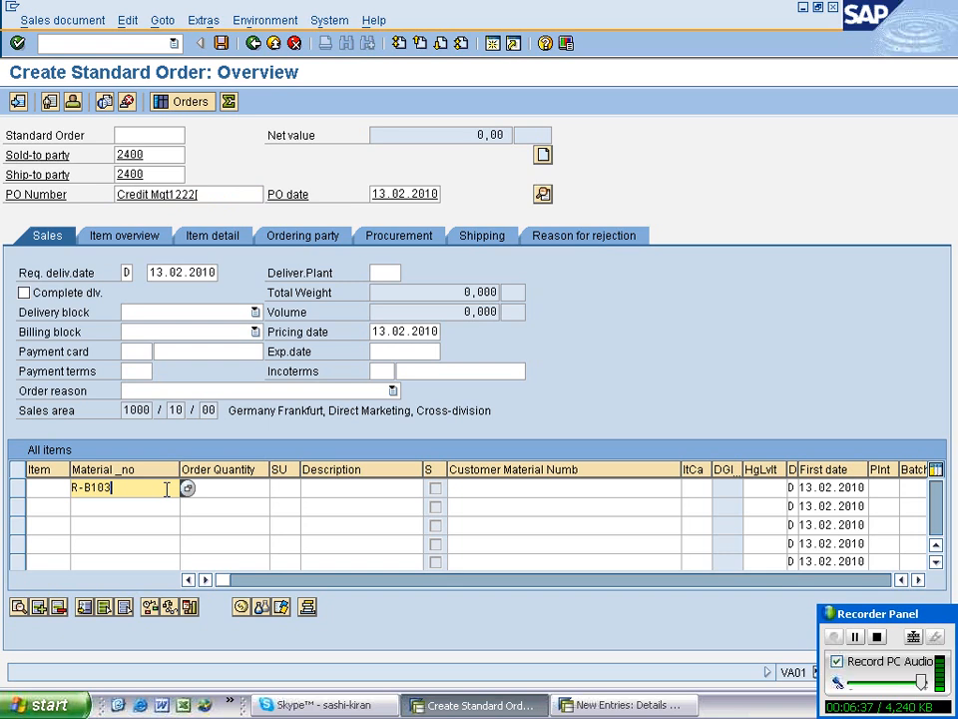
click(225, 486)
text(10)
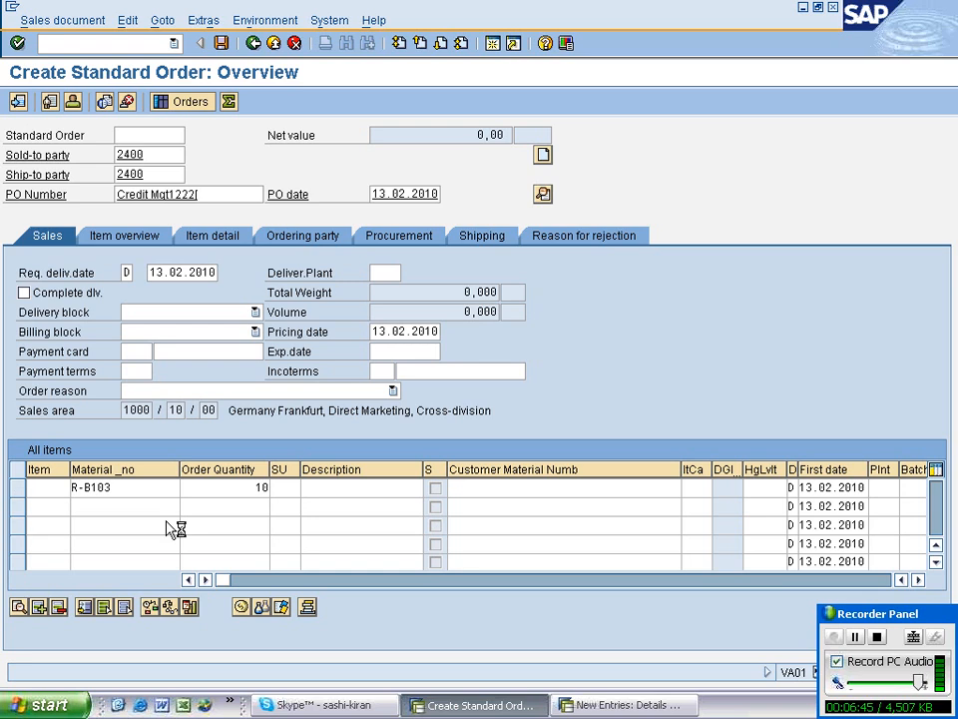
click(613, 706)
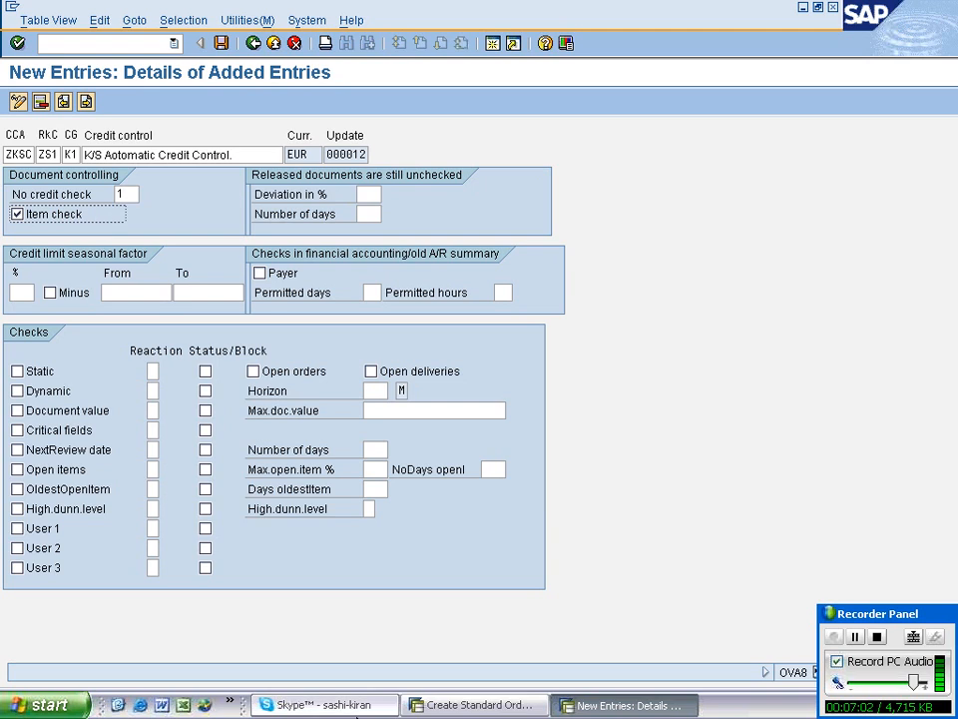
click(440, 707)
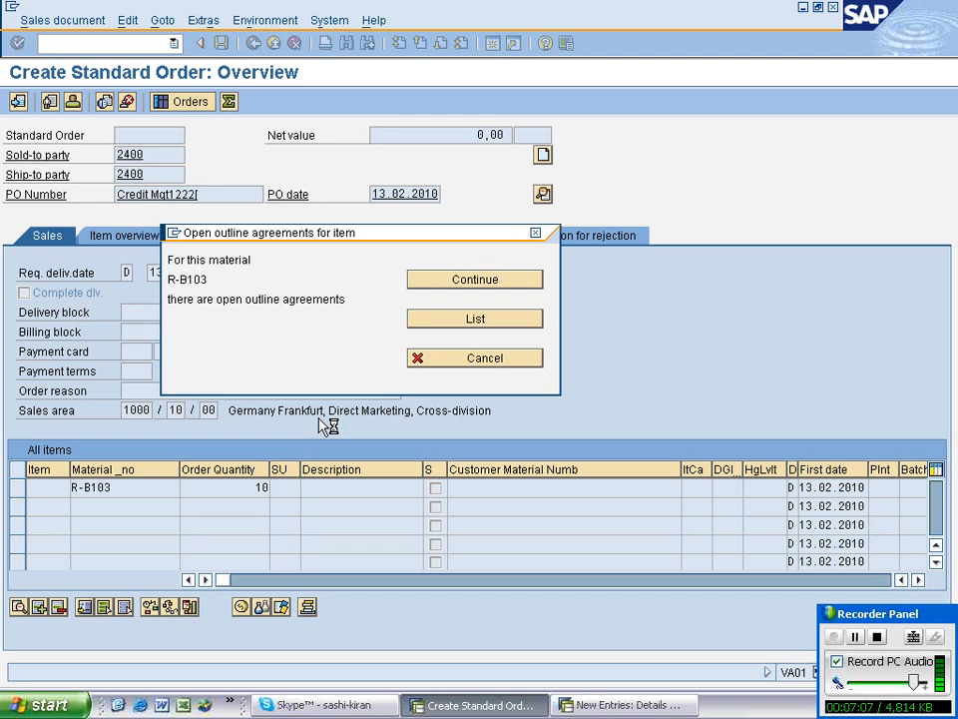
click(451, 283)
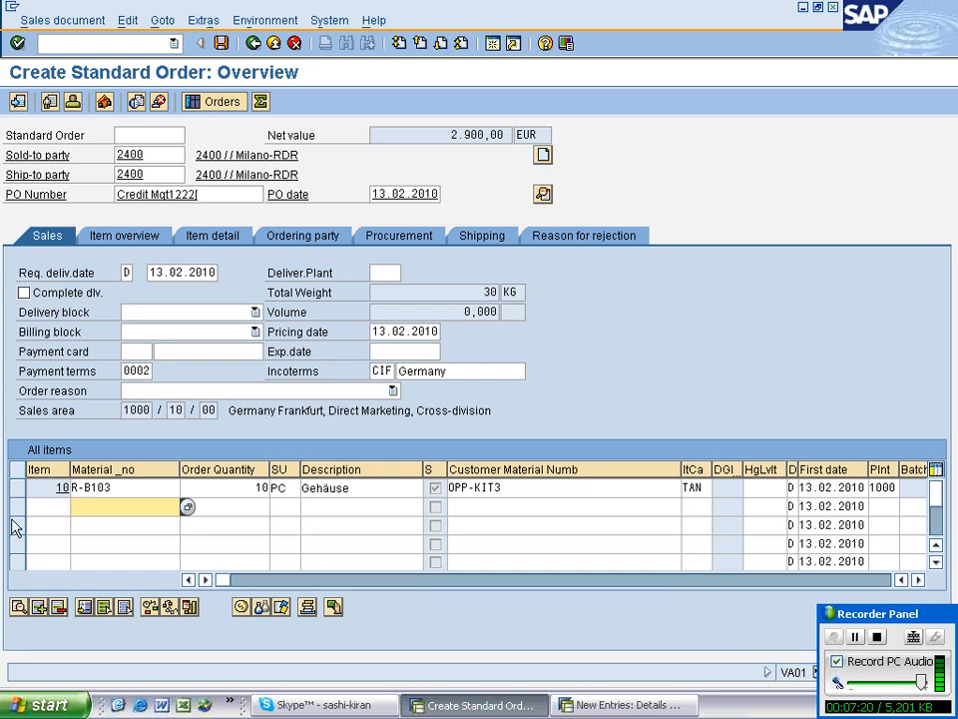
click(128, 487)
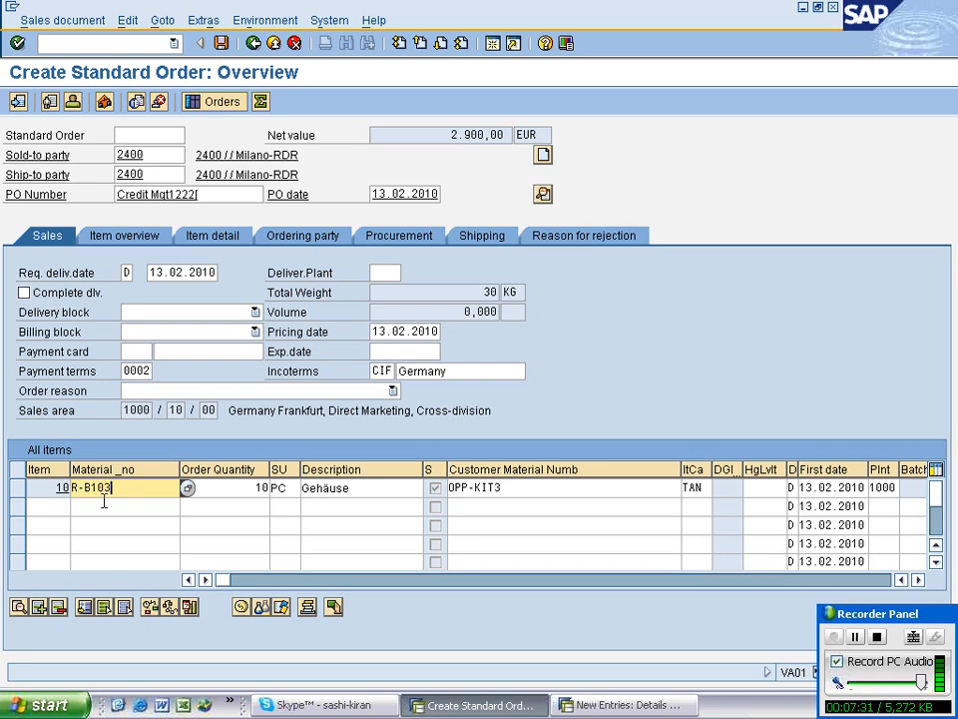
click(113, 544)
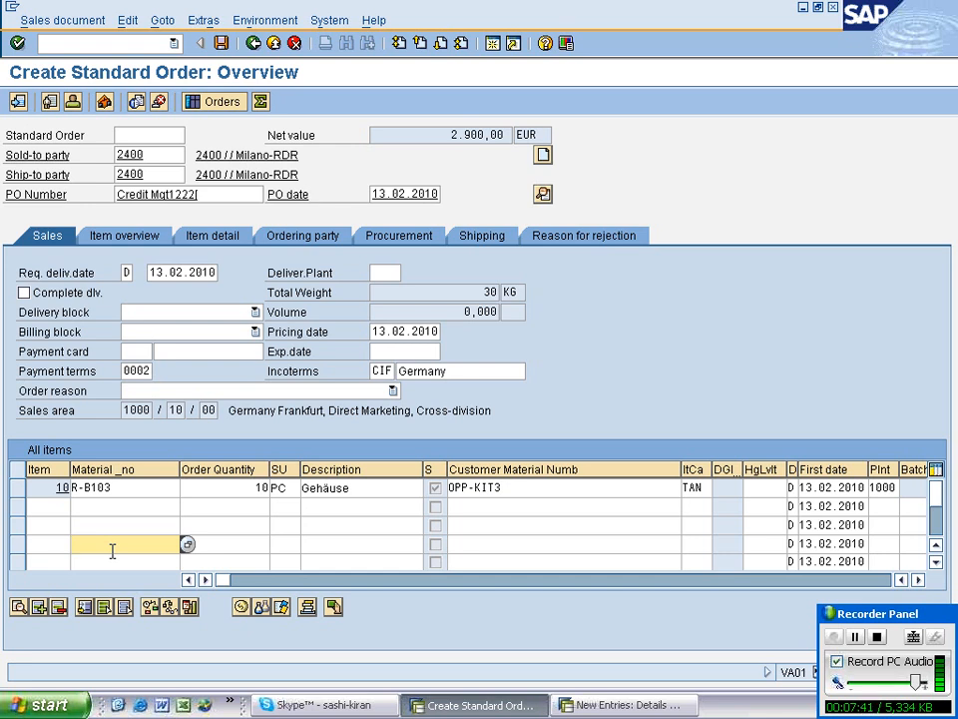
click(95, 505)
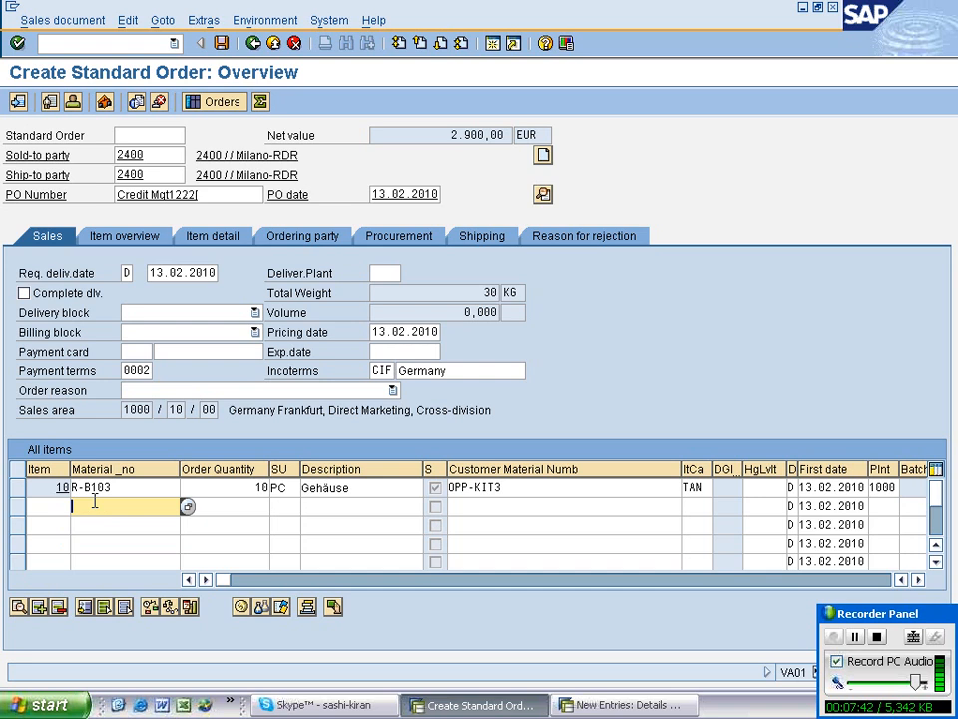
click(107, 525)
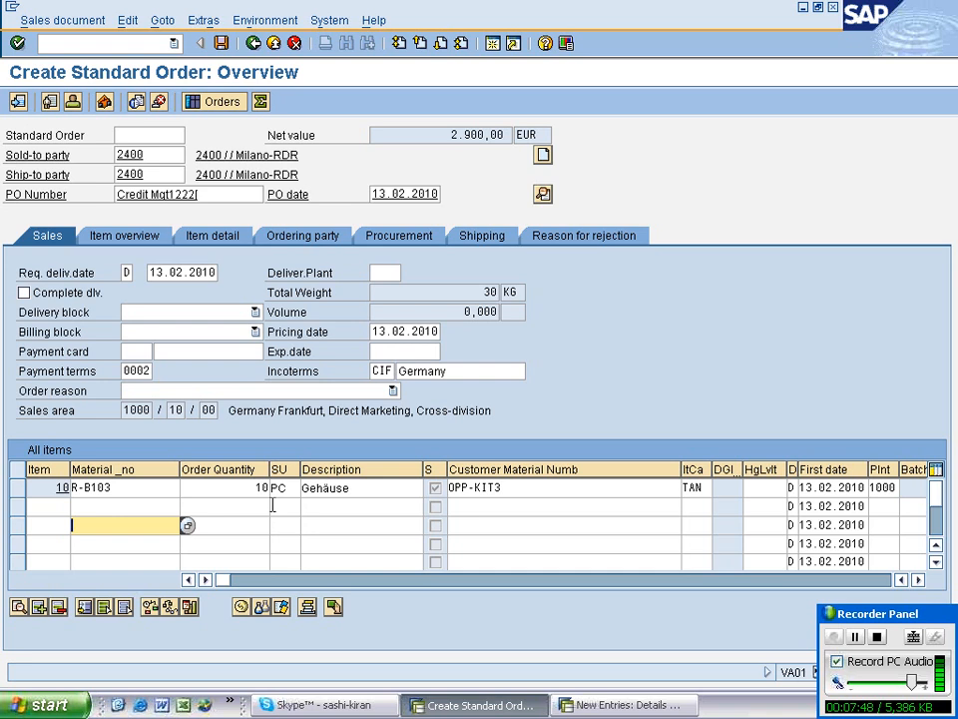
click(112, 507)
In the new credit control entry, set the released documents' deviation to 5 % and clear the No credit check routine.
click(586, 706)
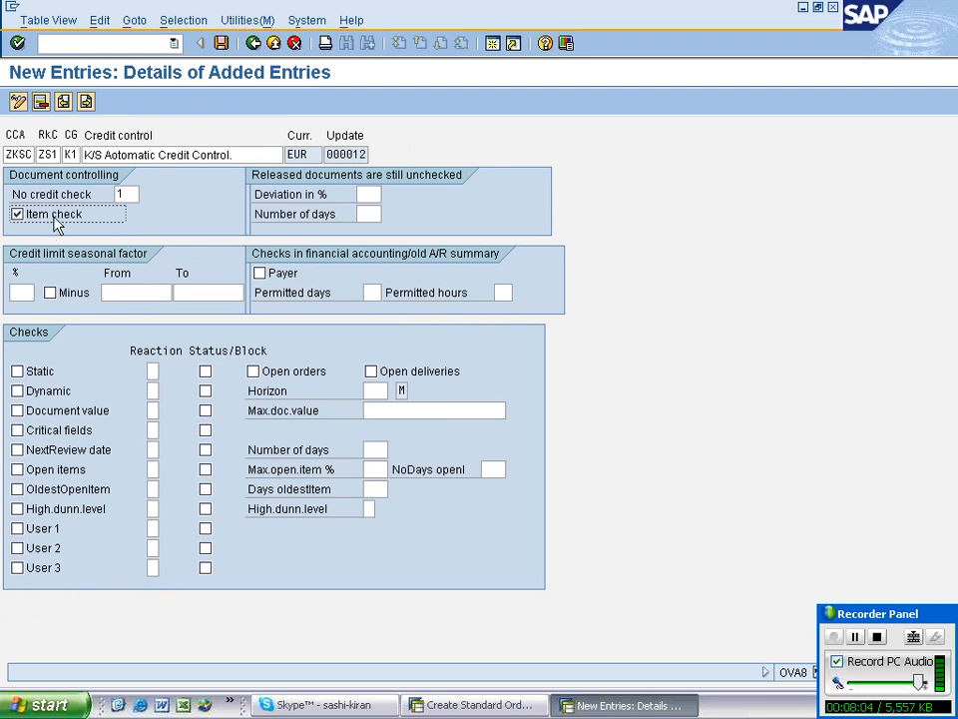
click(373, 194)
text(5)
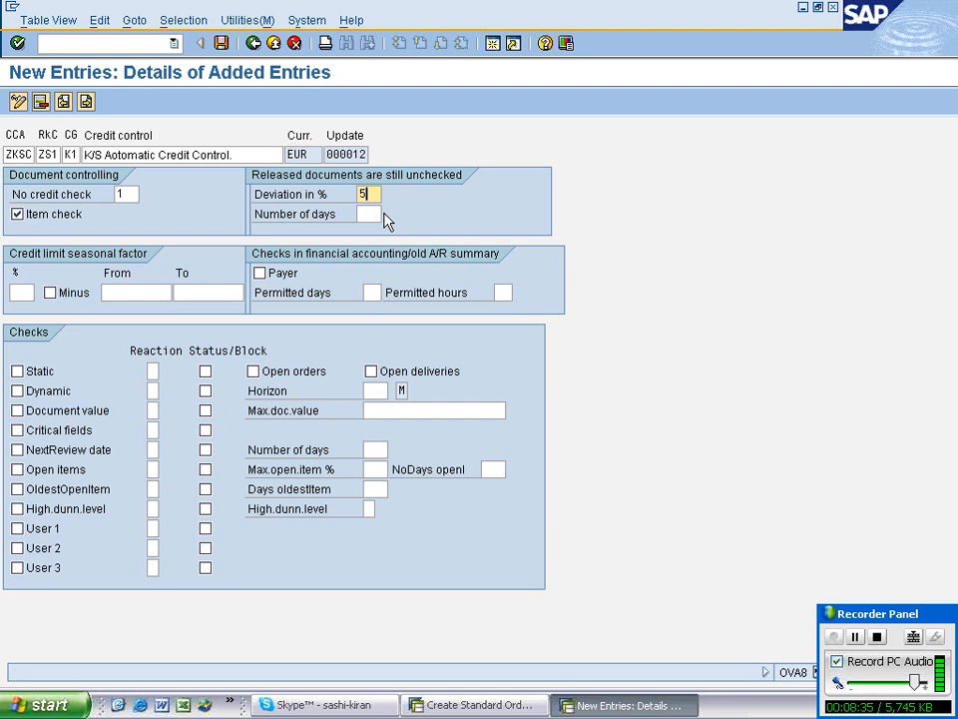
click(127, 194)
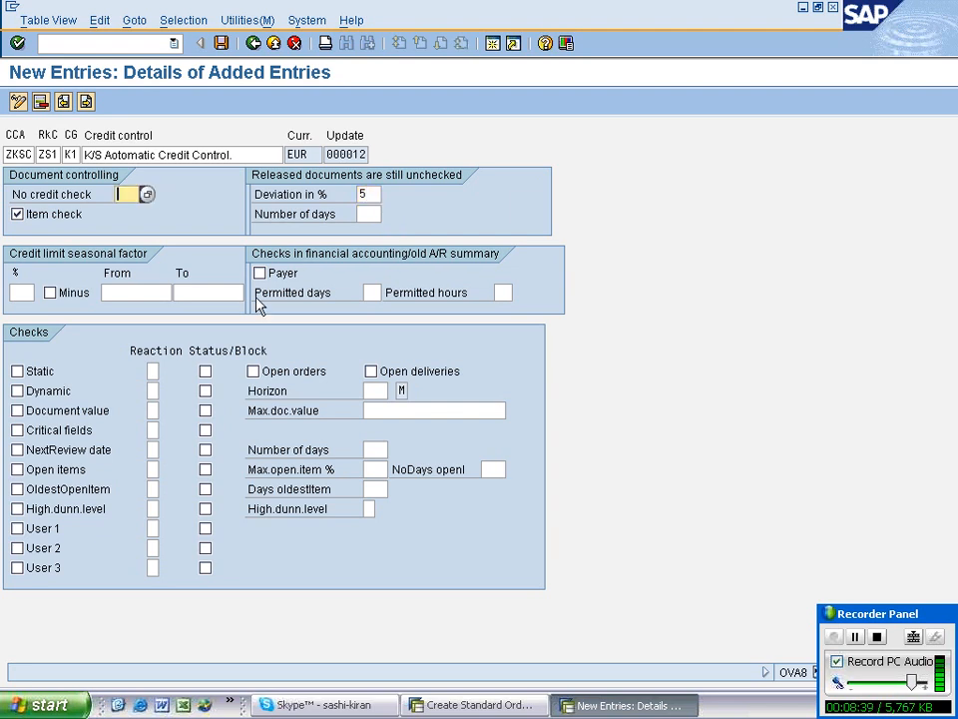
Set the number of days for released documents that remain unchecked to 7.
click(370, 195)
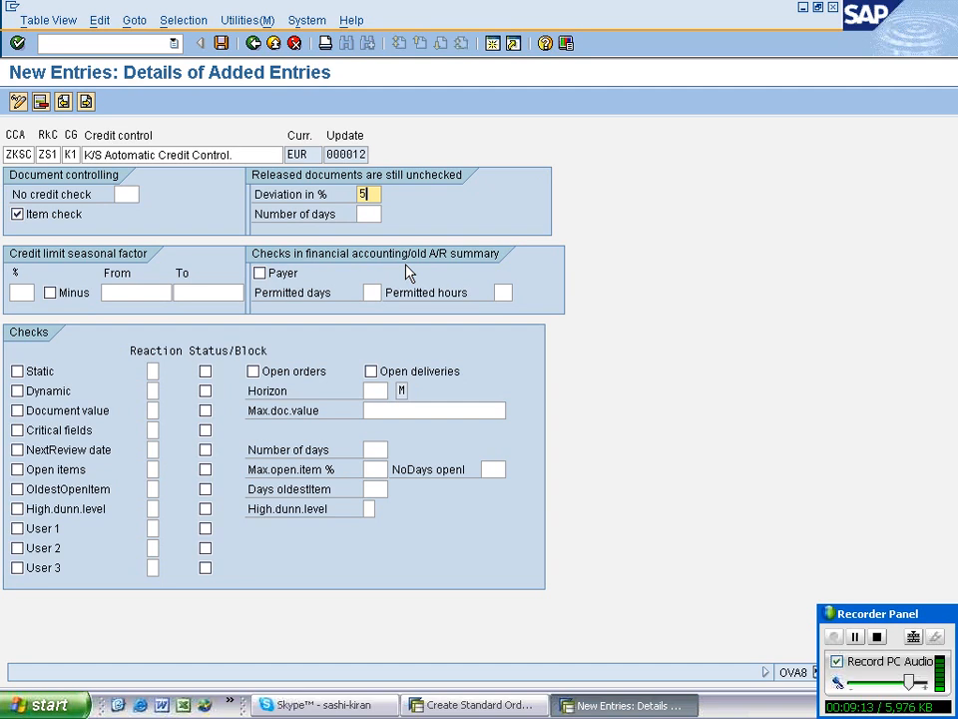
key(Tab)
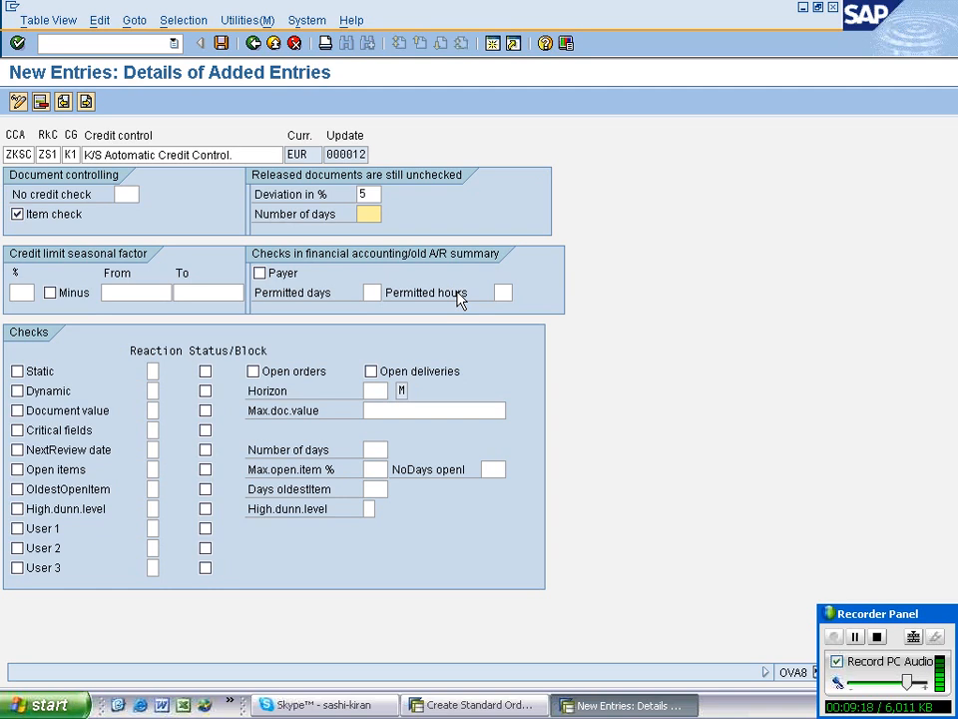
text(10)
key(BackSpace)
key(BackSpace)
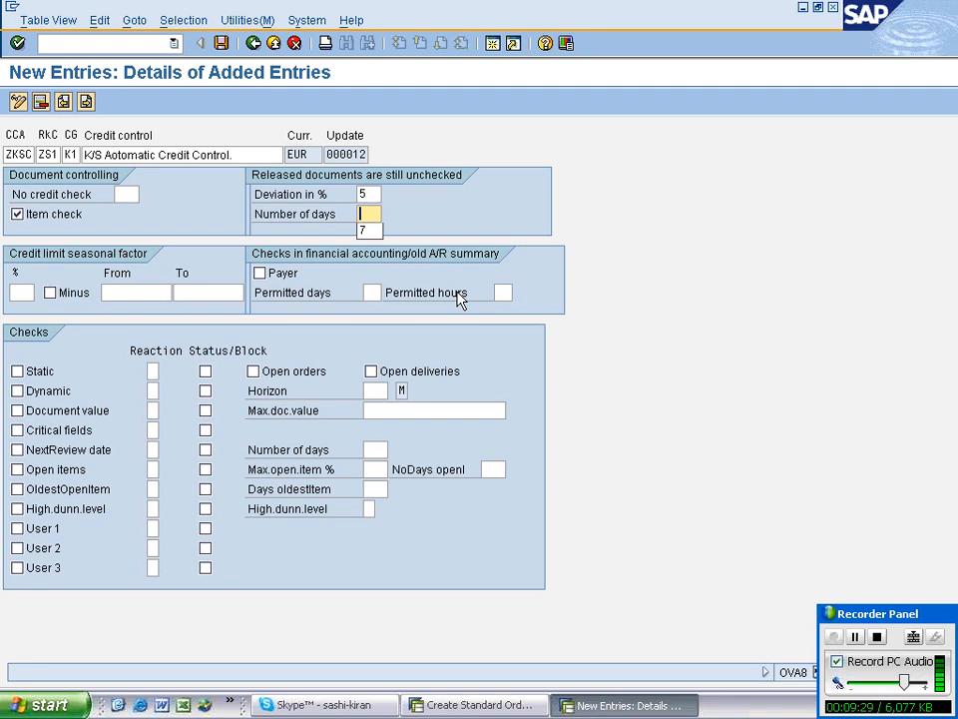
text(7)
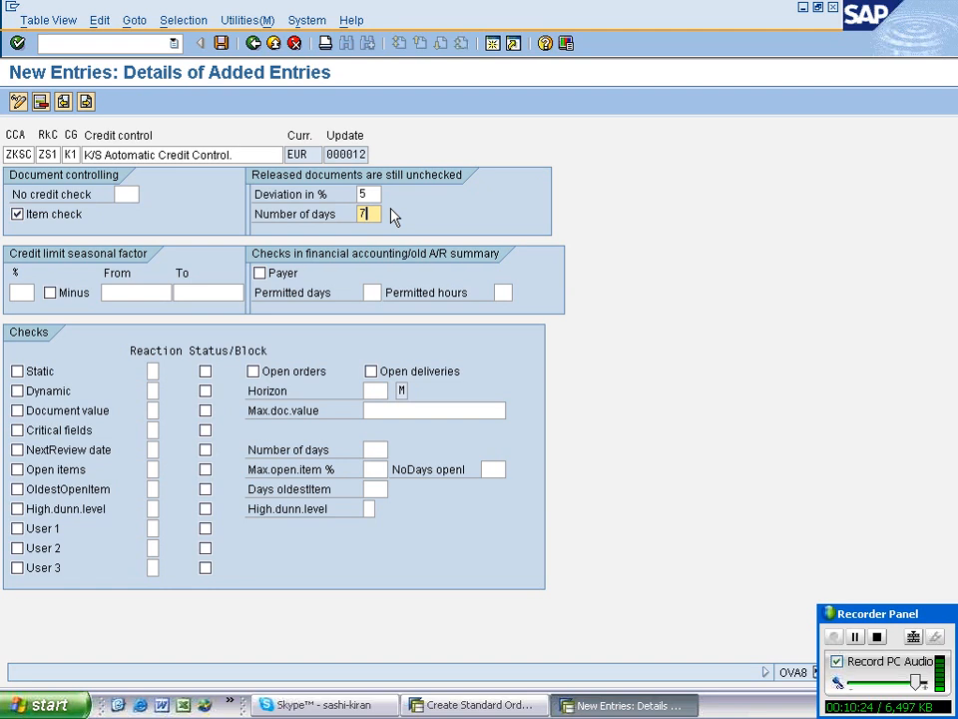
Read the field help on the number of days without a credit check for released documents.
key(Return)
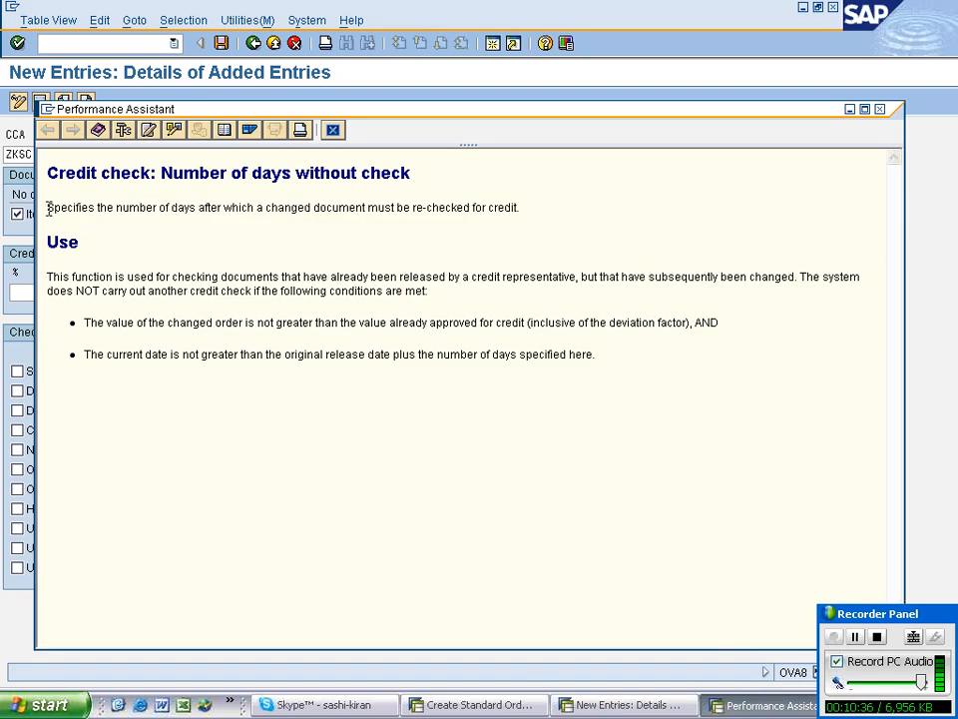
drag(48, 210, 532, 222)
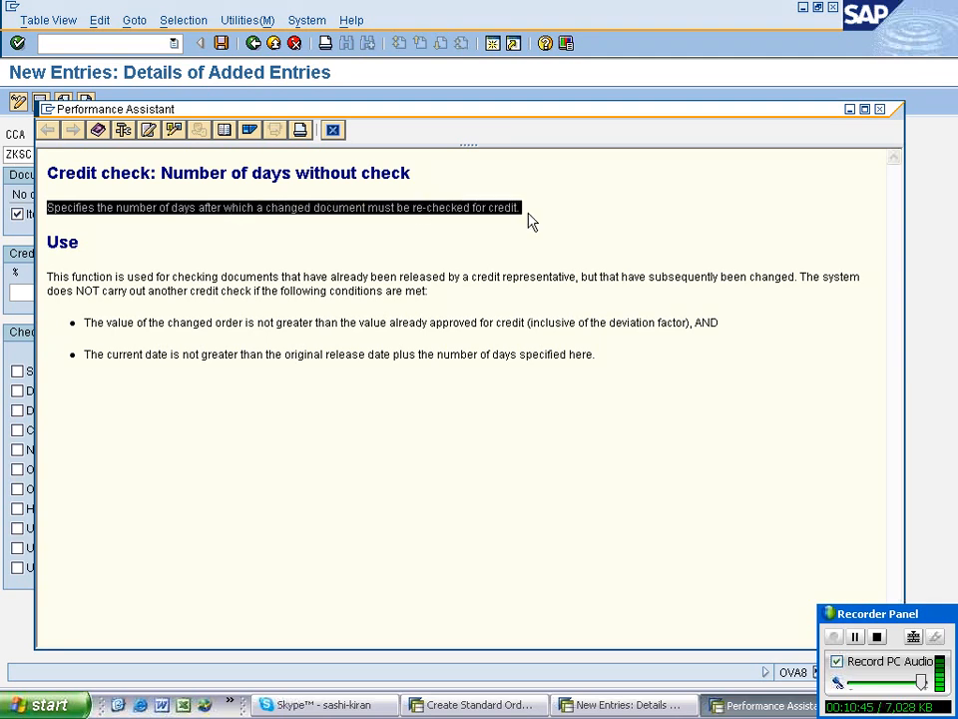
click(339, 218)
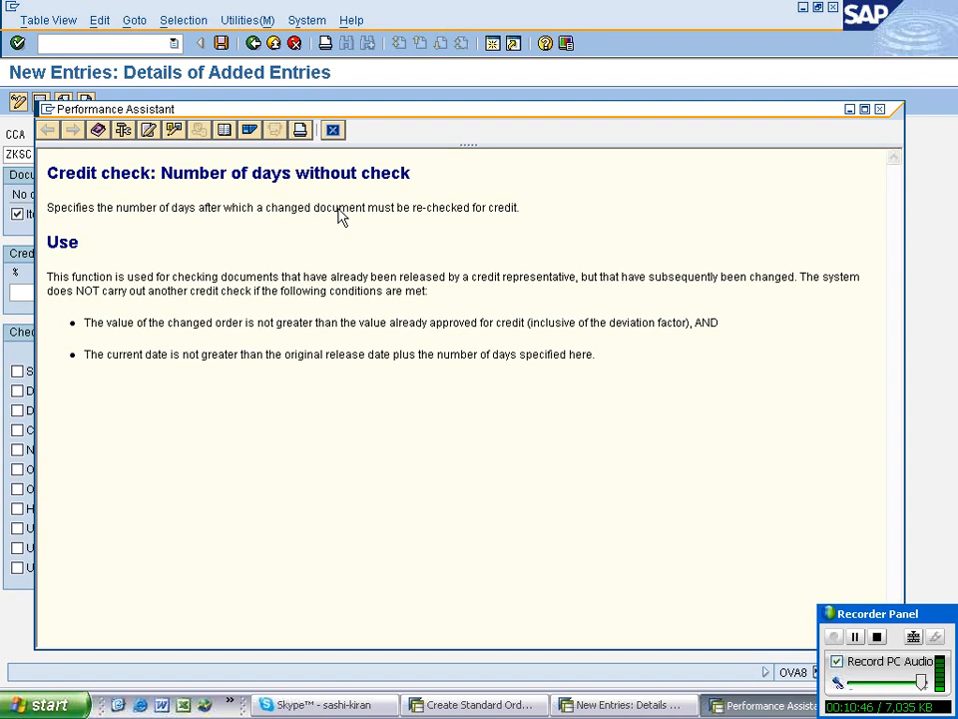
click(879, 110)
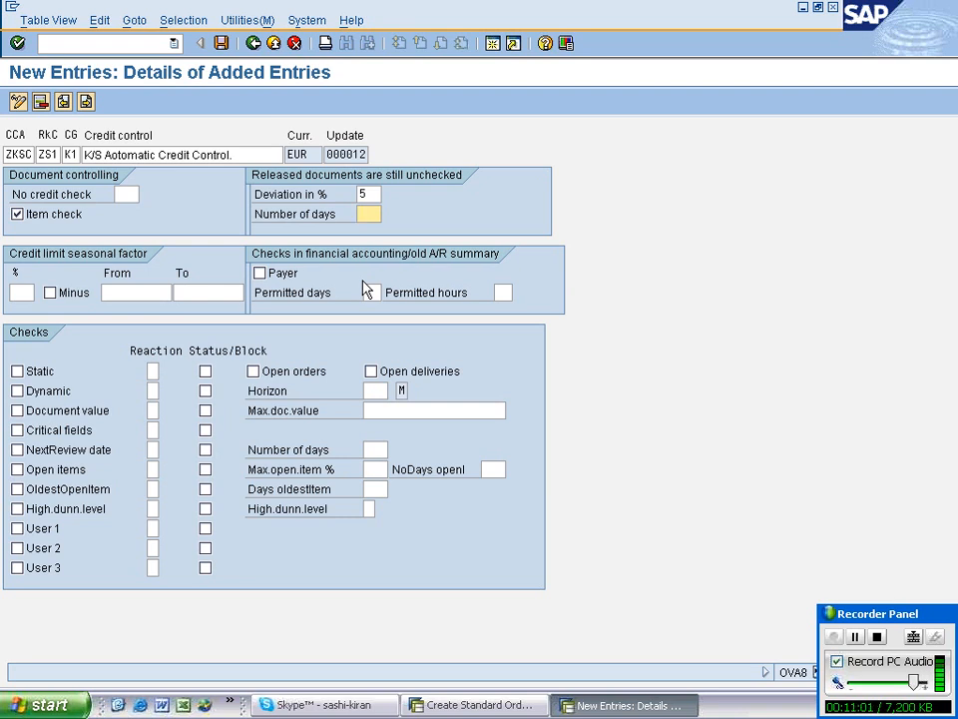
Set the credit horizon to 1 month and enable the Dynamic check.
click(366, 392)
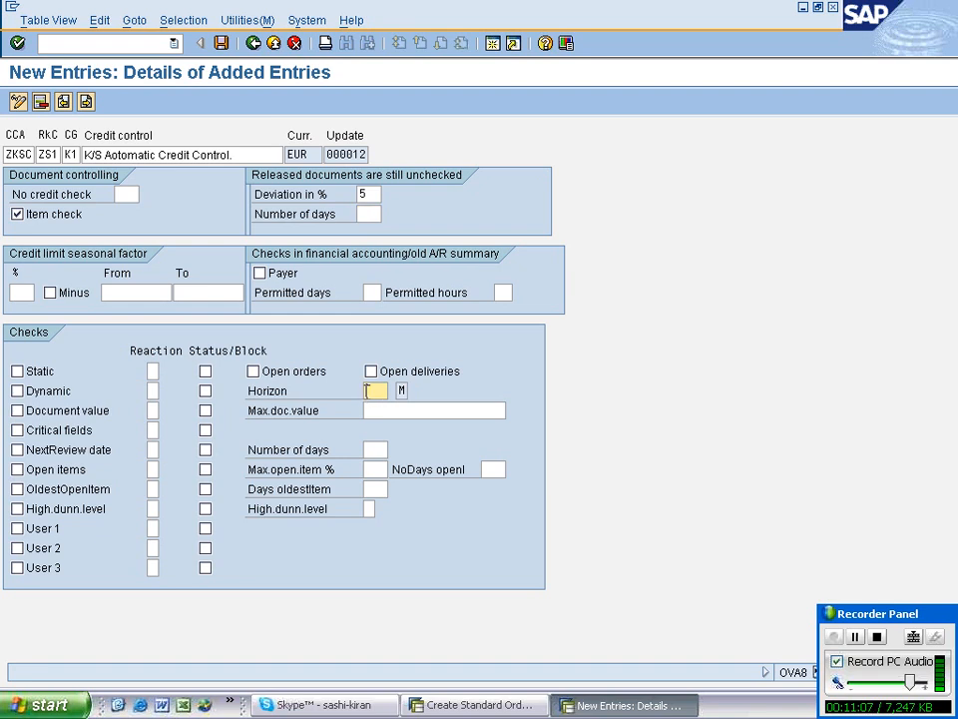
click(364, 213)
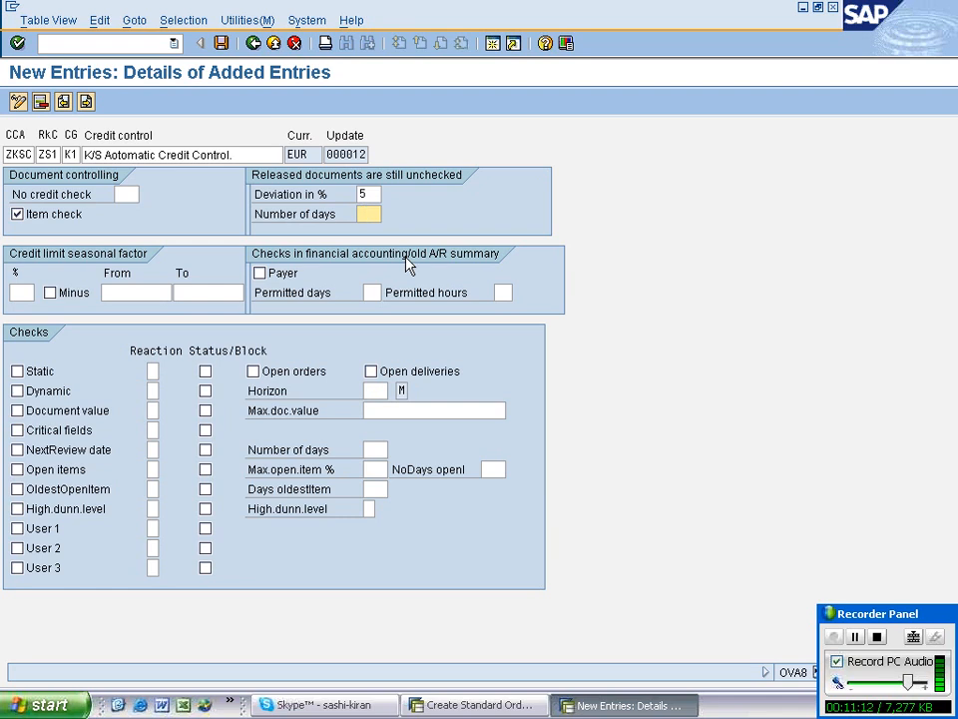
click(375, 390)
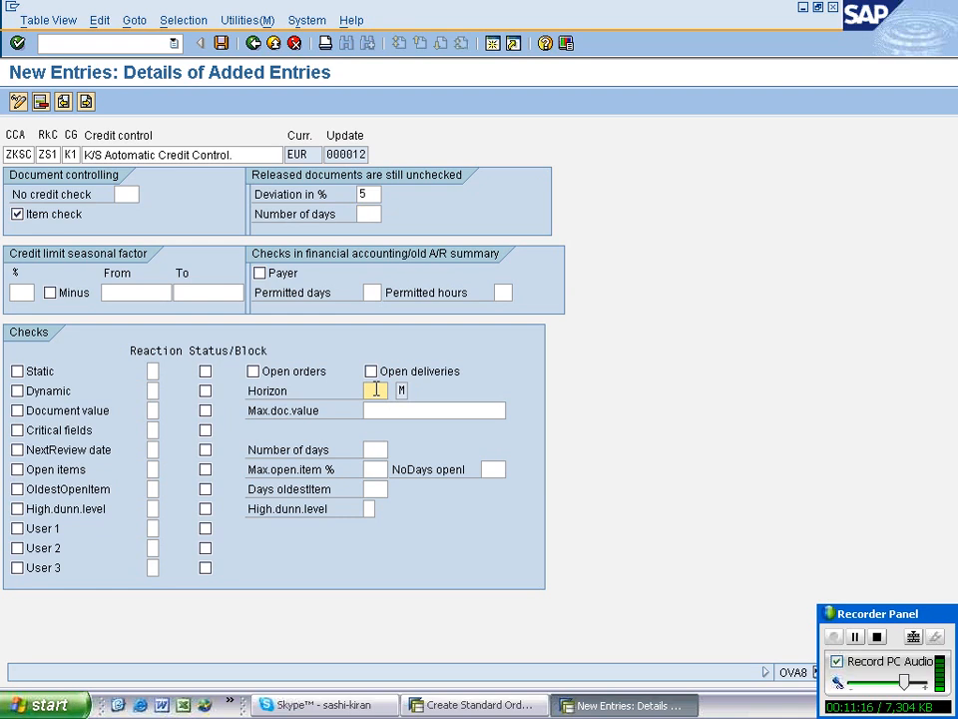
text(1)
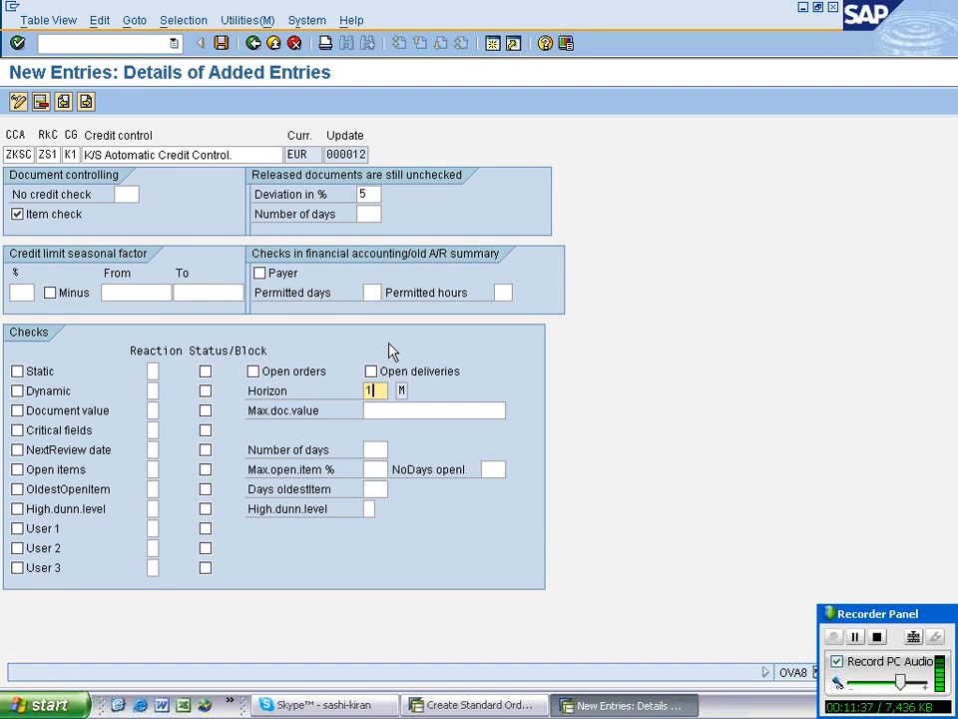
click(18, 392)
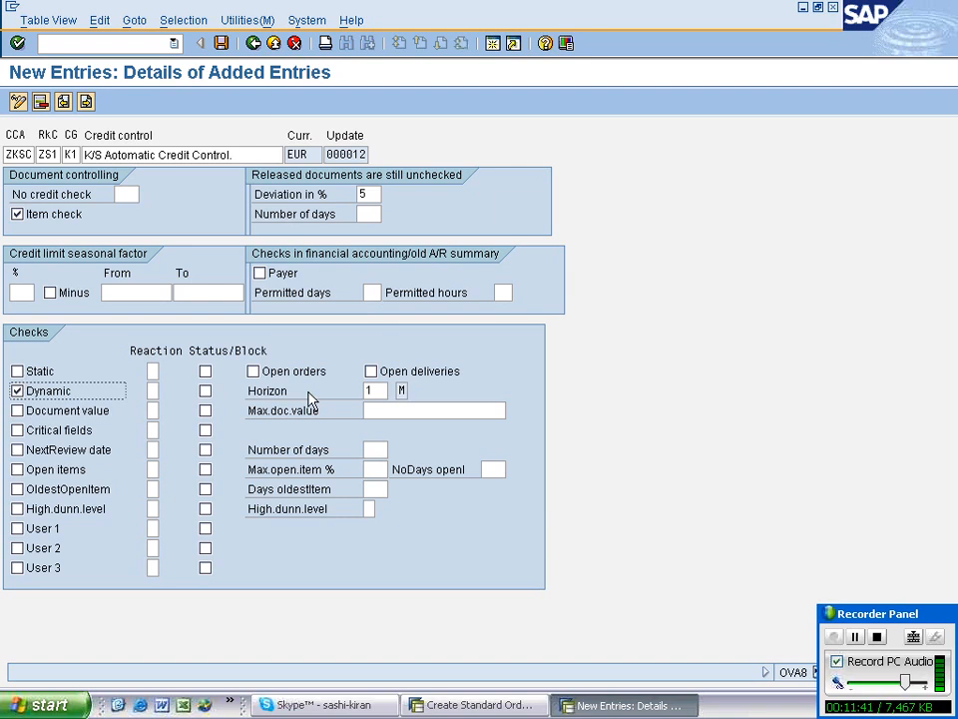
Check the net value of the open standard sales order, returning to the credit control entry.
click(368, 213)
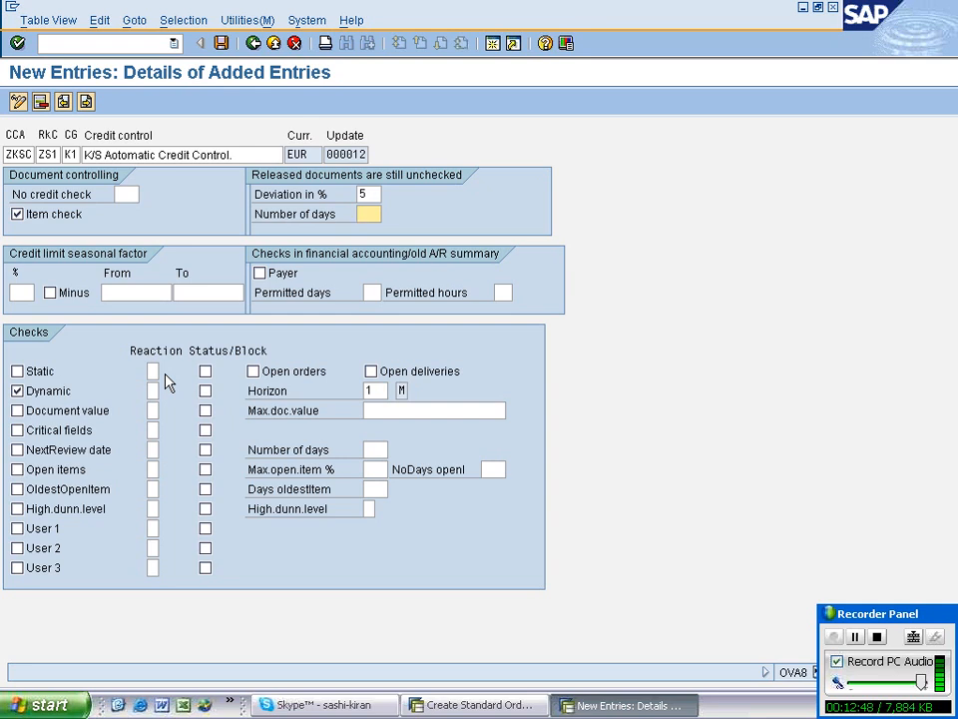
click(511, 704)
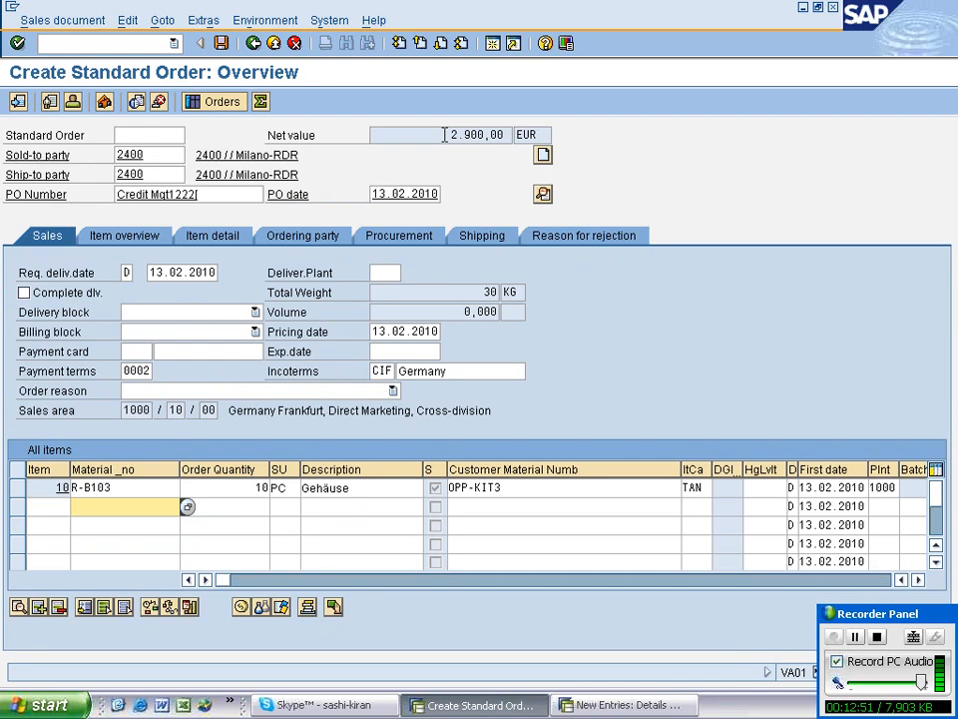
click(507, 135)
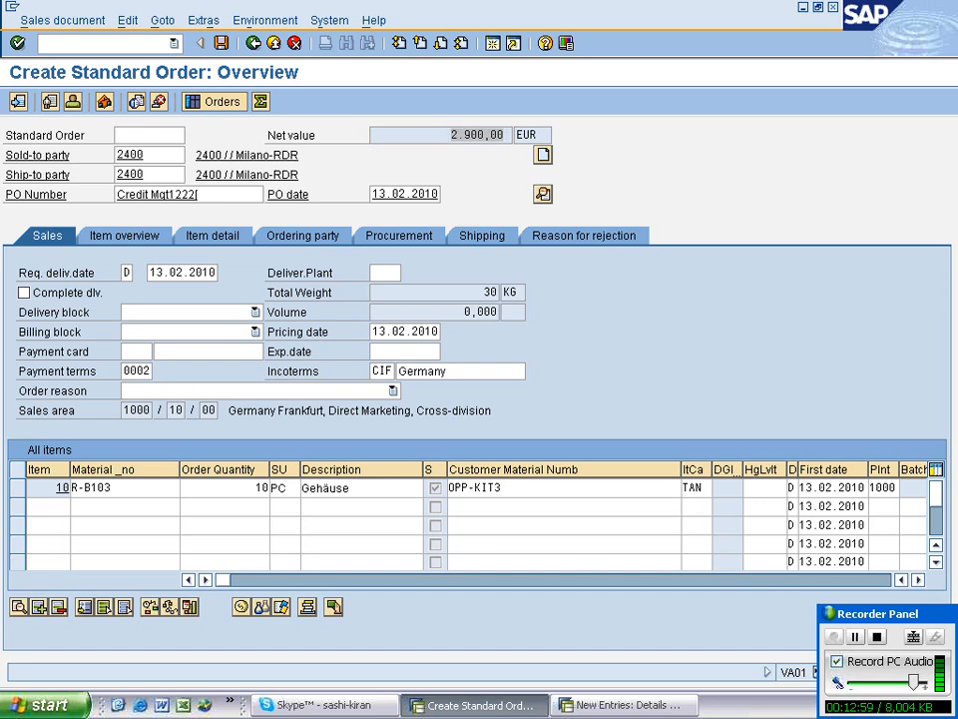
click(625, 704)
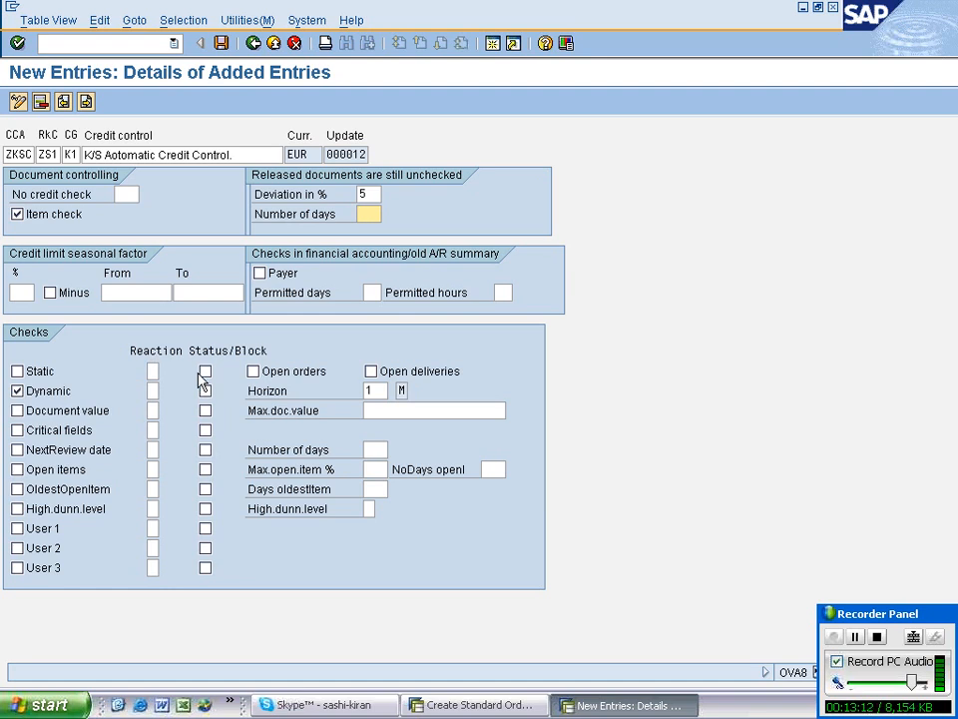
click(40, 395)
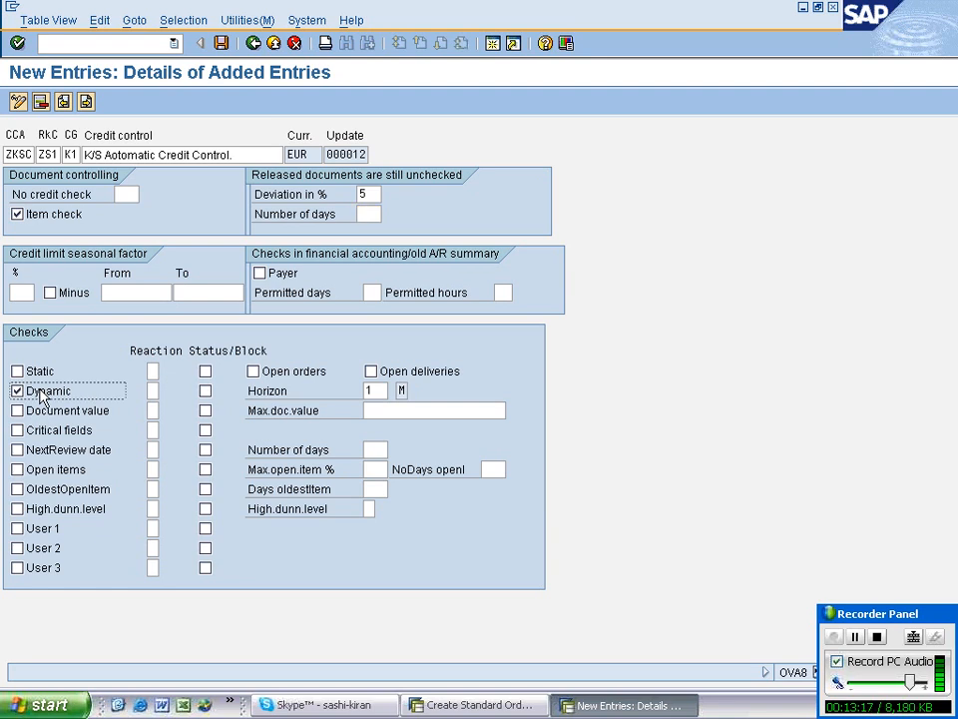
click(375, 390)
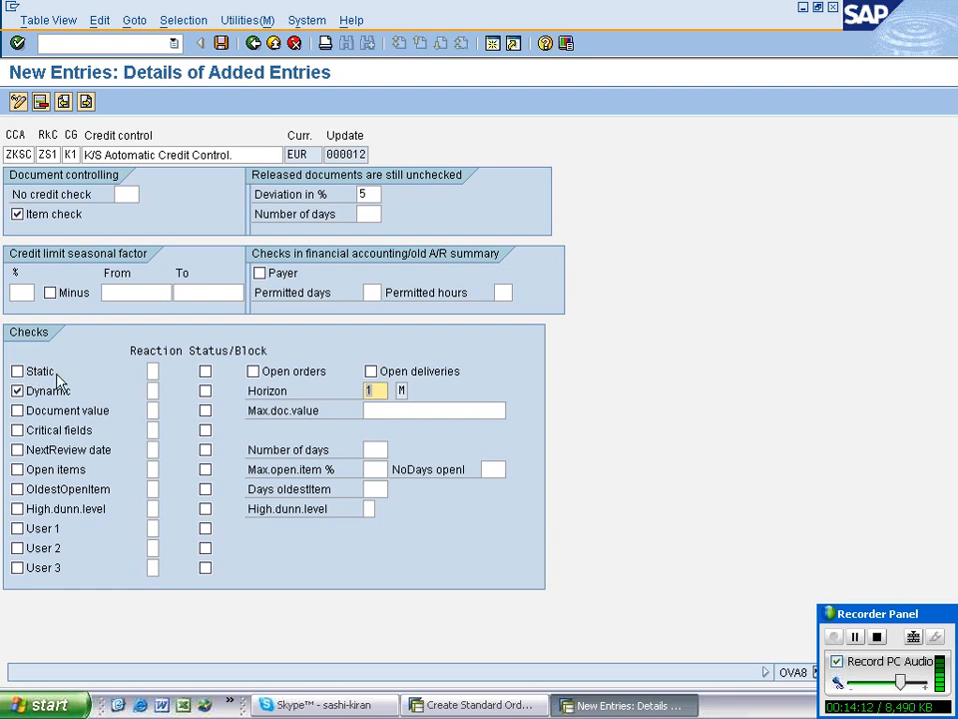
click(40, 371)
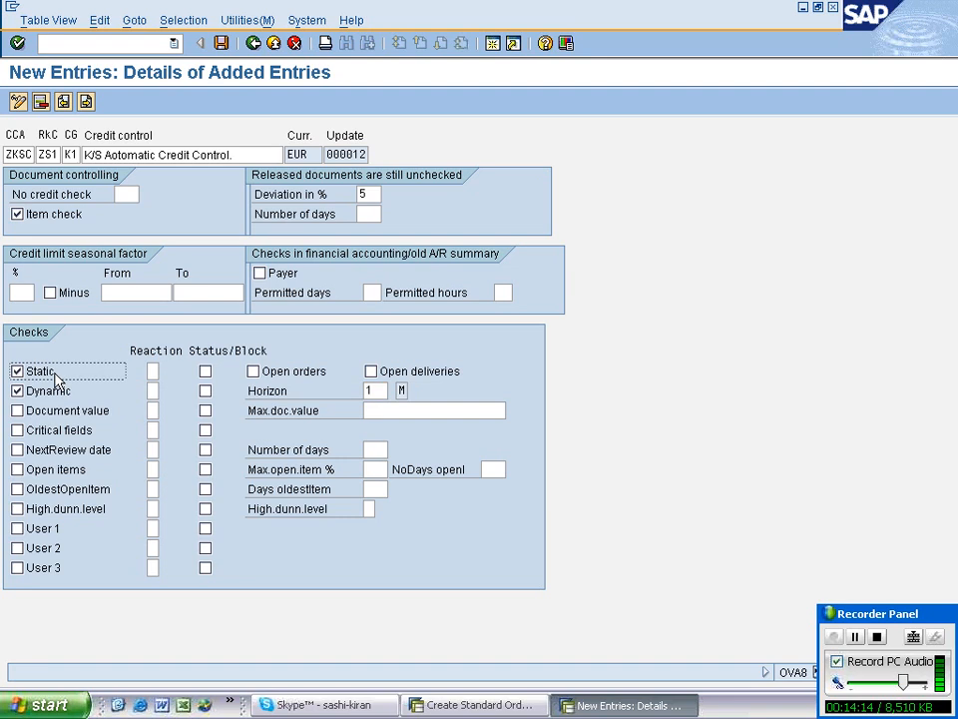
click(57, 377)
click(18, 391)
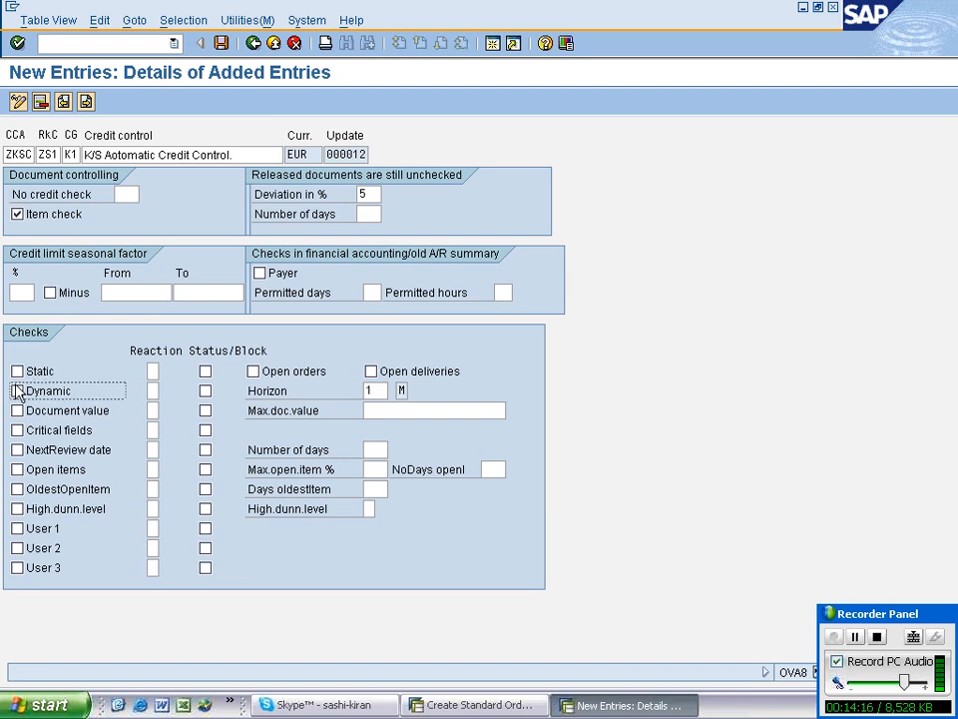
click(18, 391)
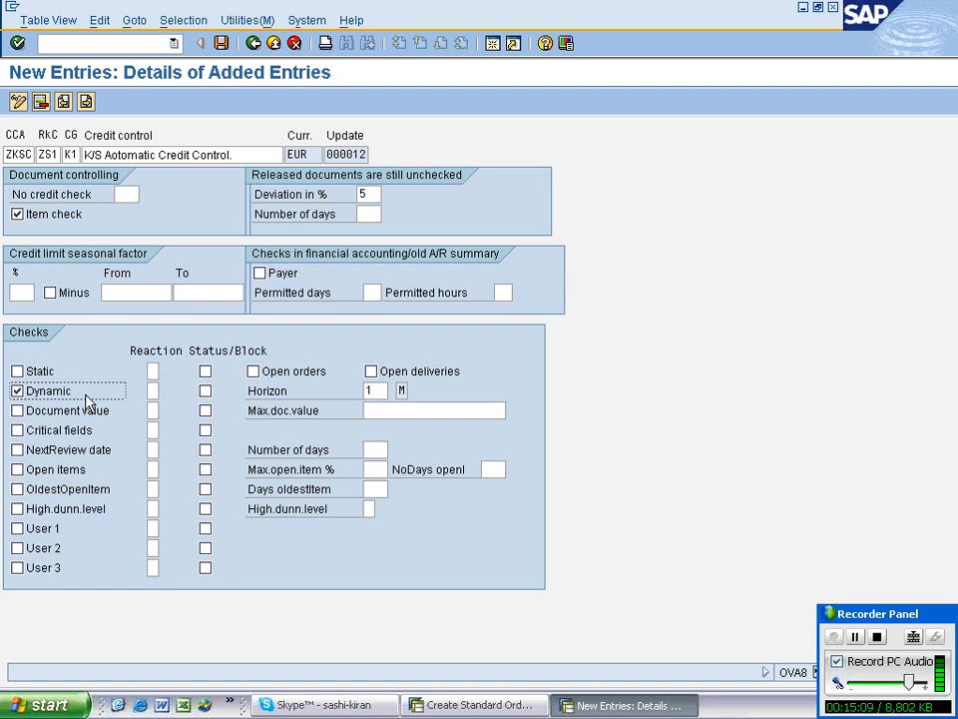
click(371, 391)
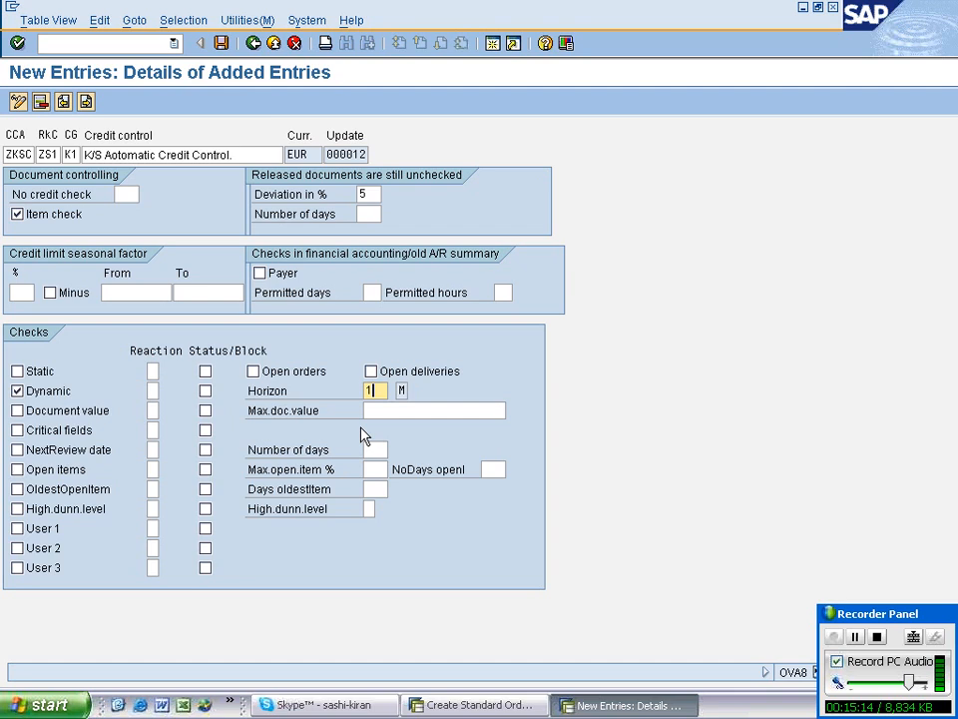
key(BackSpace)
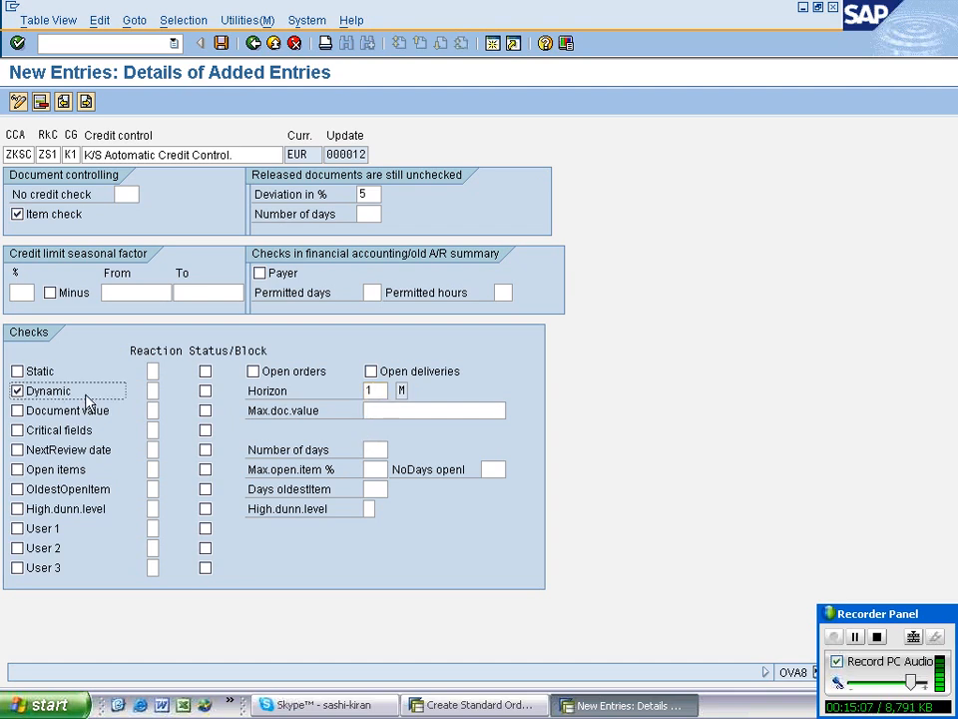
Open the possible system reactions for the Dynamic check and glance at the standard sales order.
click(156, 392)
click(166, 392)
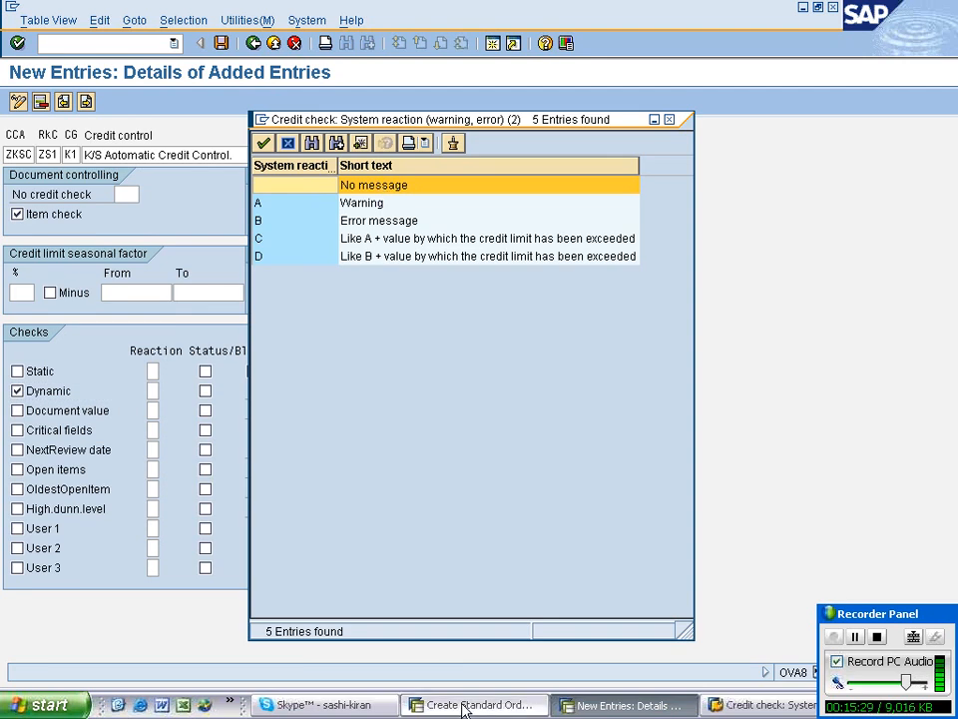
click(464, 705)
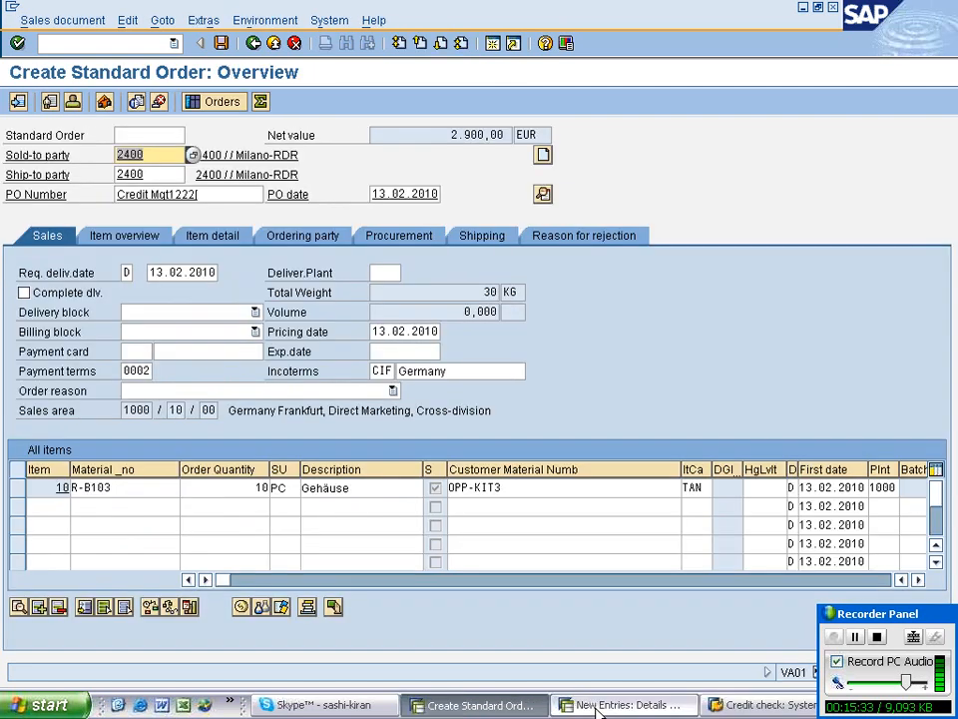
click(599, 704)
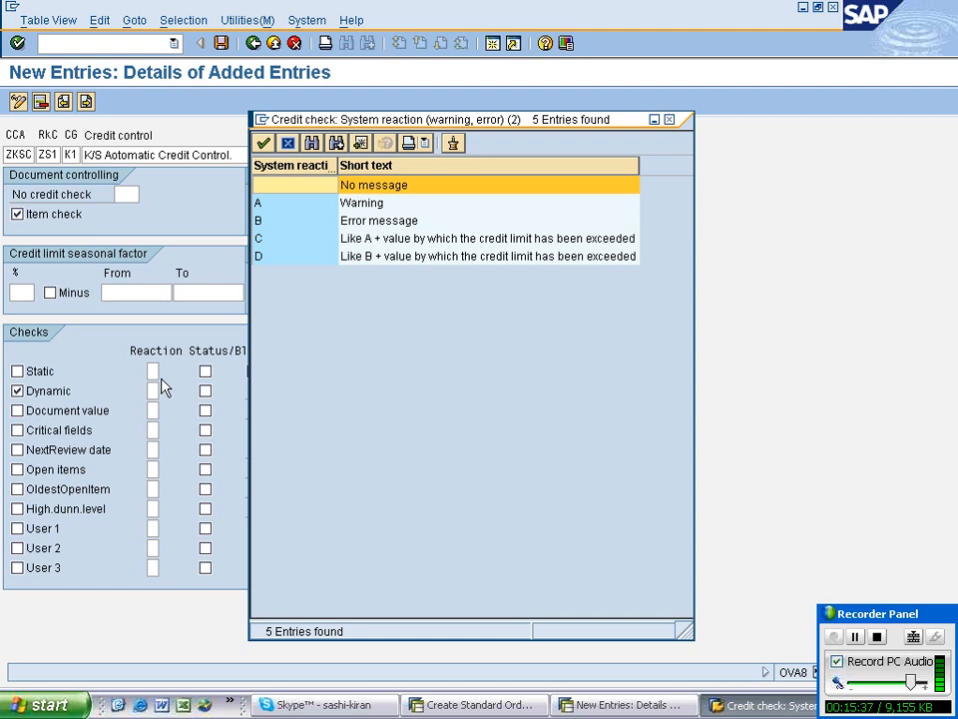
Compare the available system reactions for the Dynamic check: warning, error message, and their variants that add the exceeded credit value.
click(350, 203)
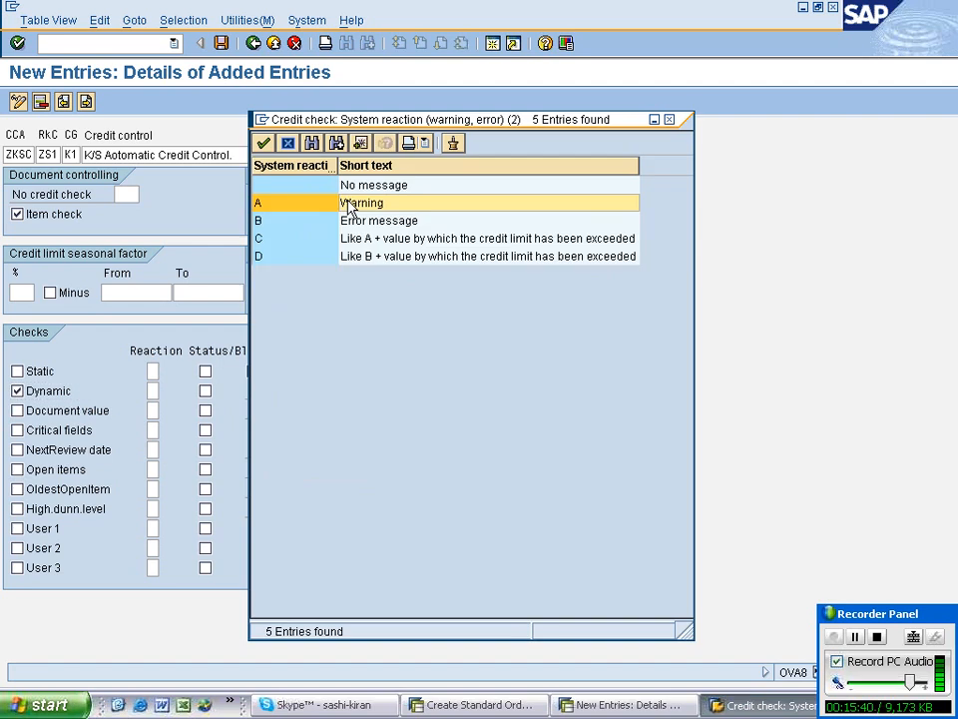
click(391, 224)
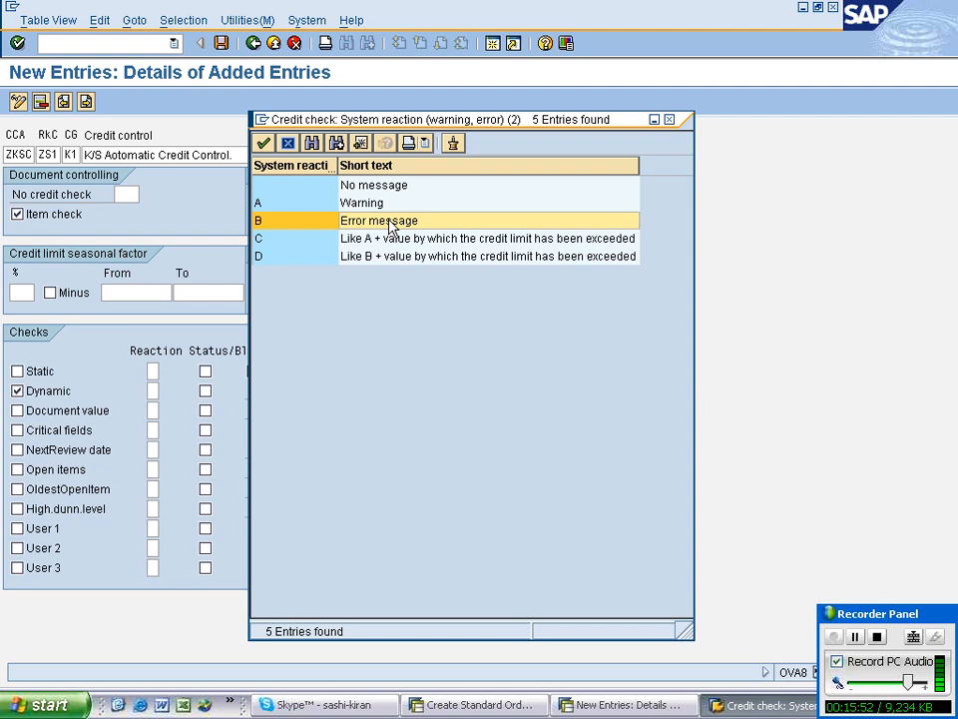
click(349, 240)
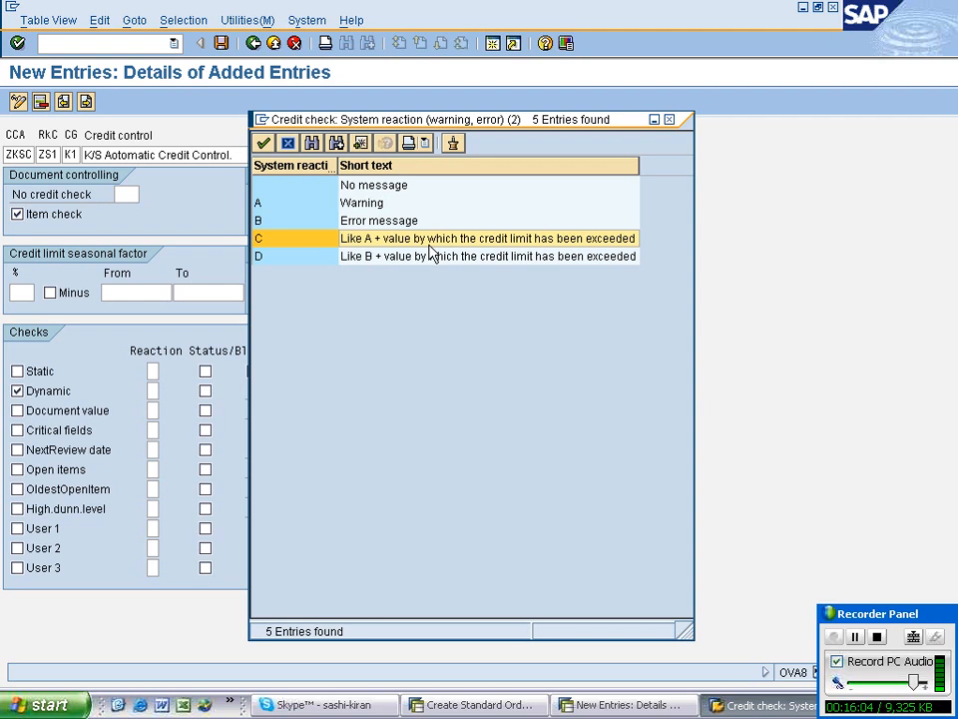
click(429, 254)
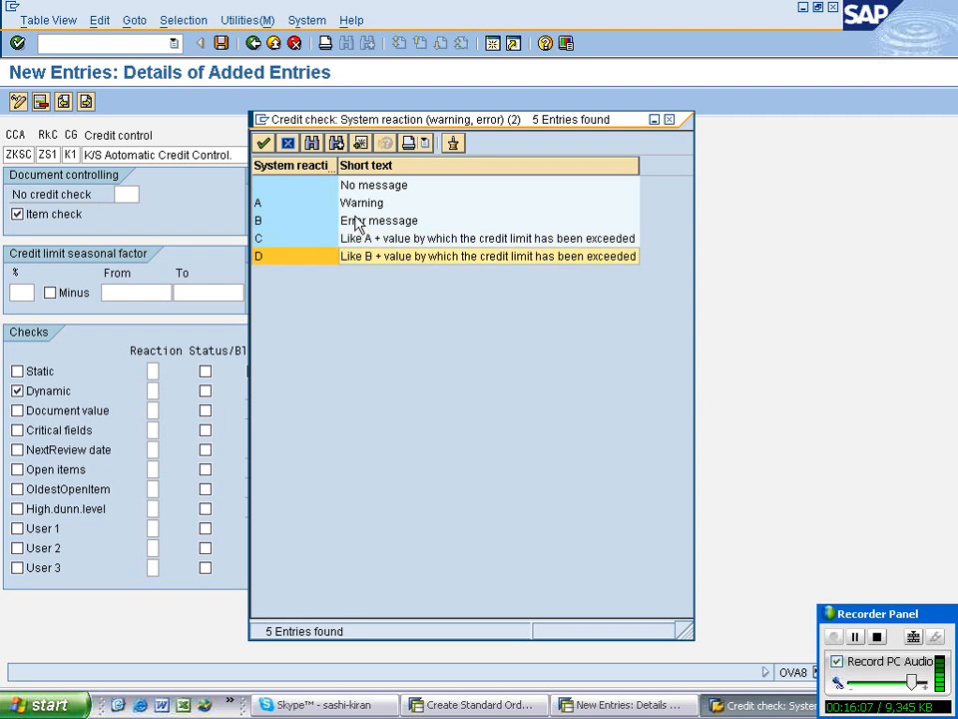
click(357, 221)
click(416, 257)
click(382, 221)
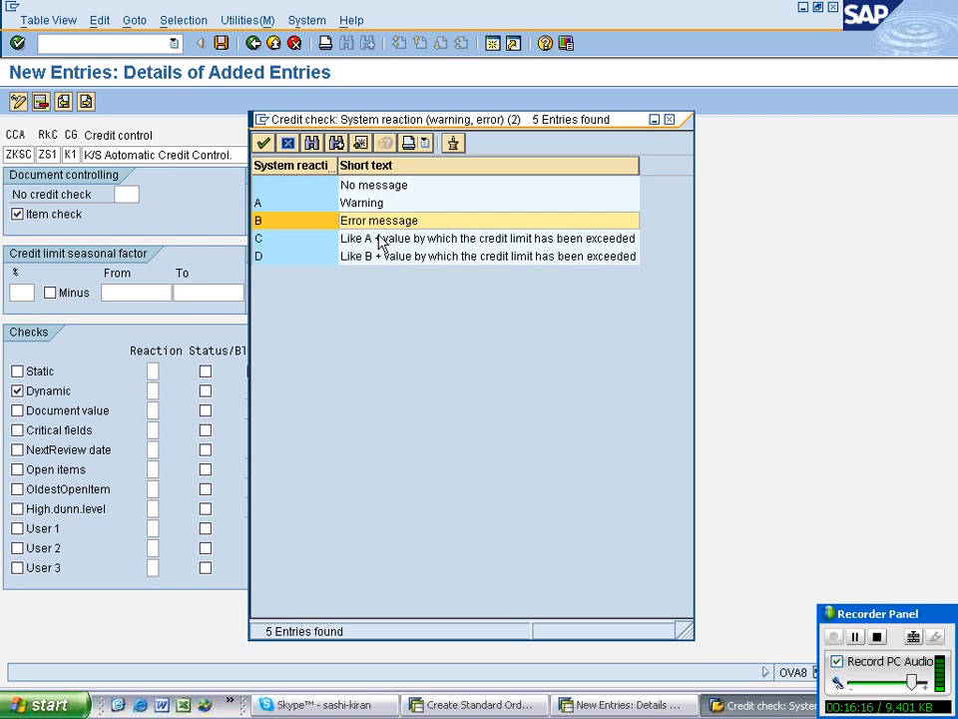
click(376, 240)
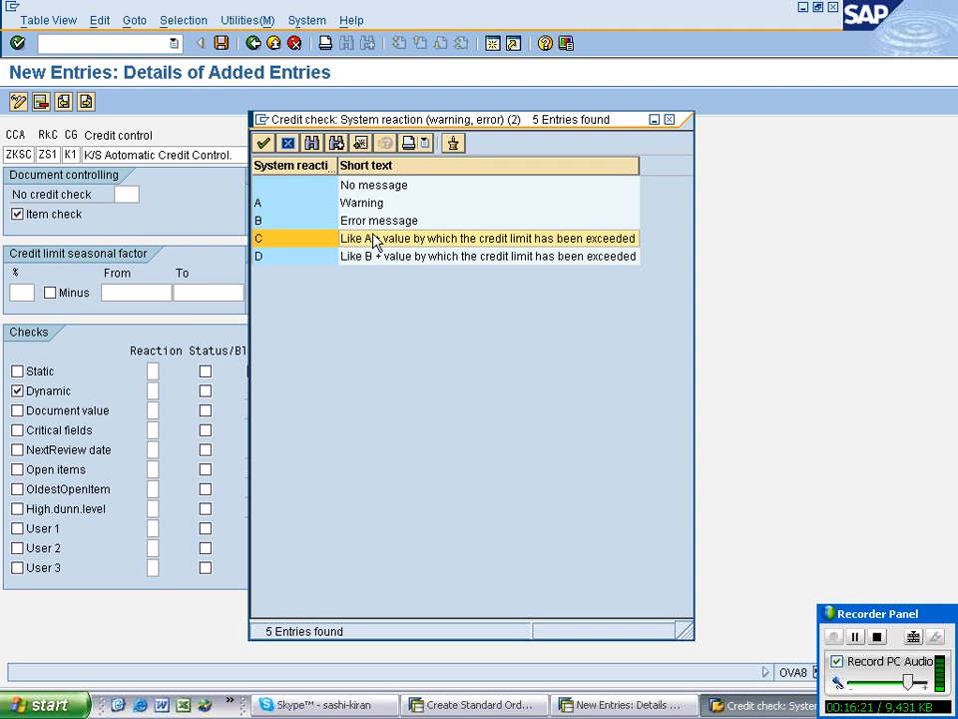
click(377, 220)
click(370, 257)
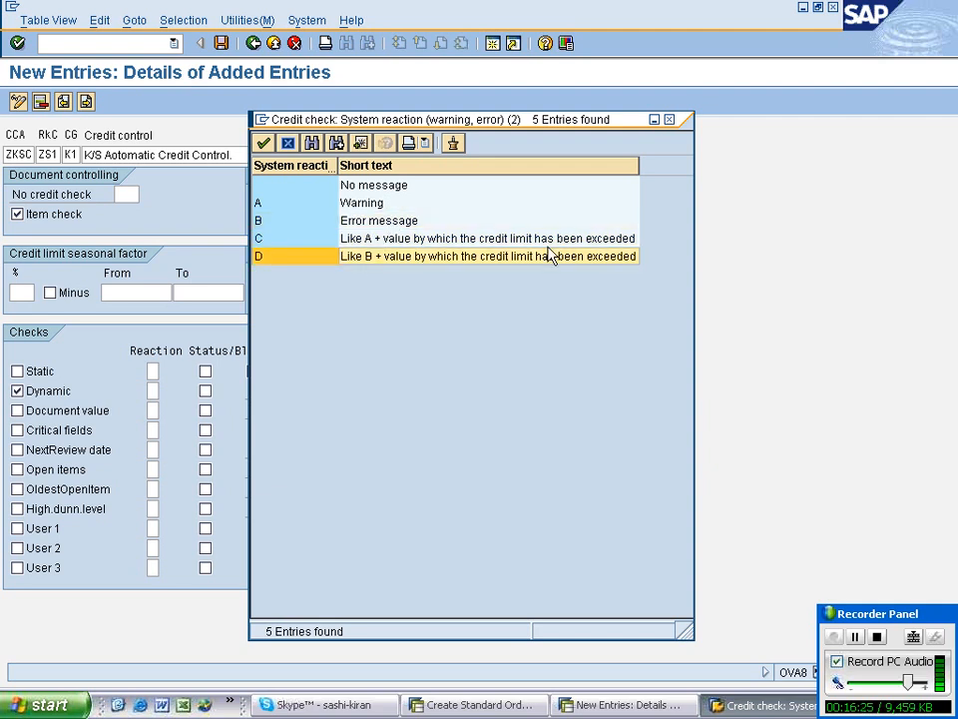
Set the Dynamic check's reaction to A (Warning) and enable its Status/Block option.
click(371, 220)
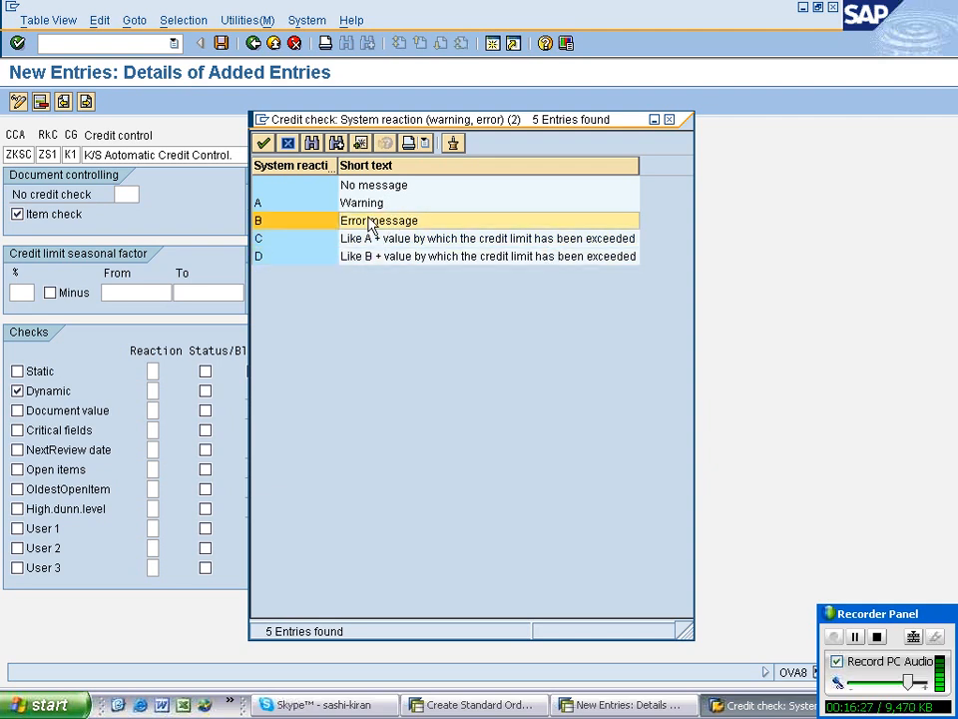
click(369, 257)
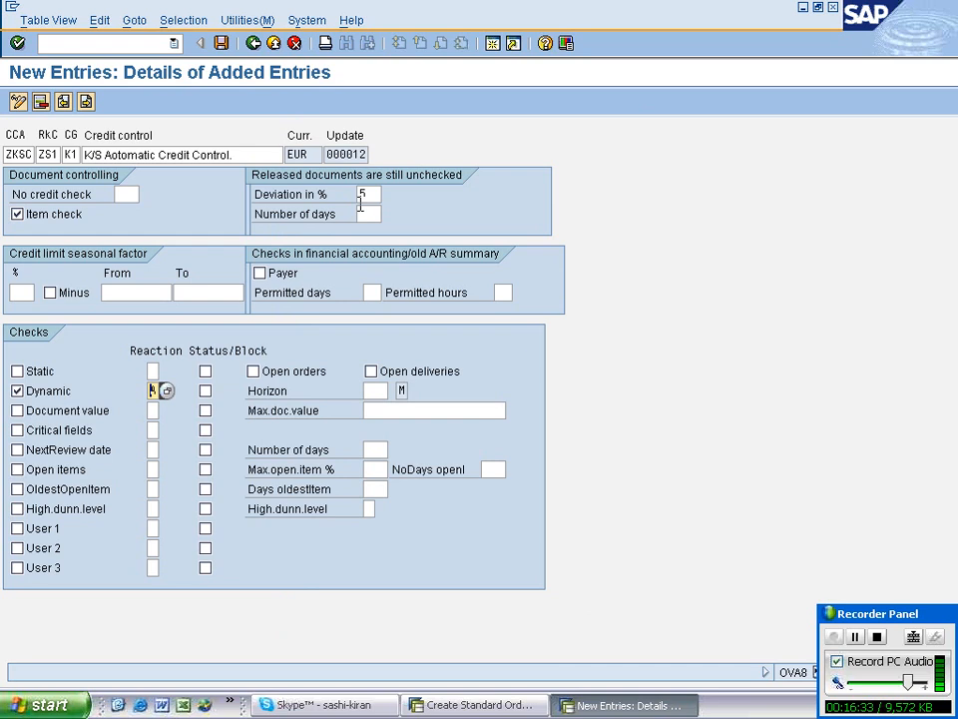
click(204, 391)
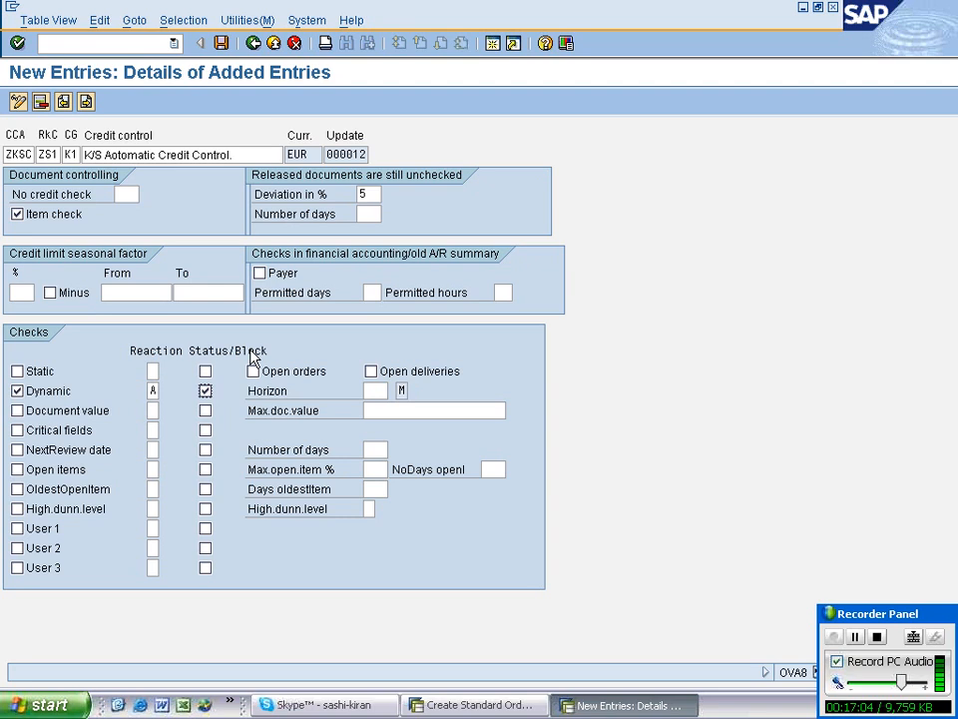
Open transaction VKM3 in a new session, glance at the standard order, and return to the credit control entry.
click(104, 43)
text(/)
text(n)
key(BackSpace)
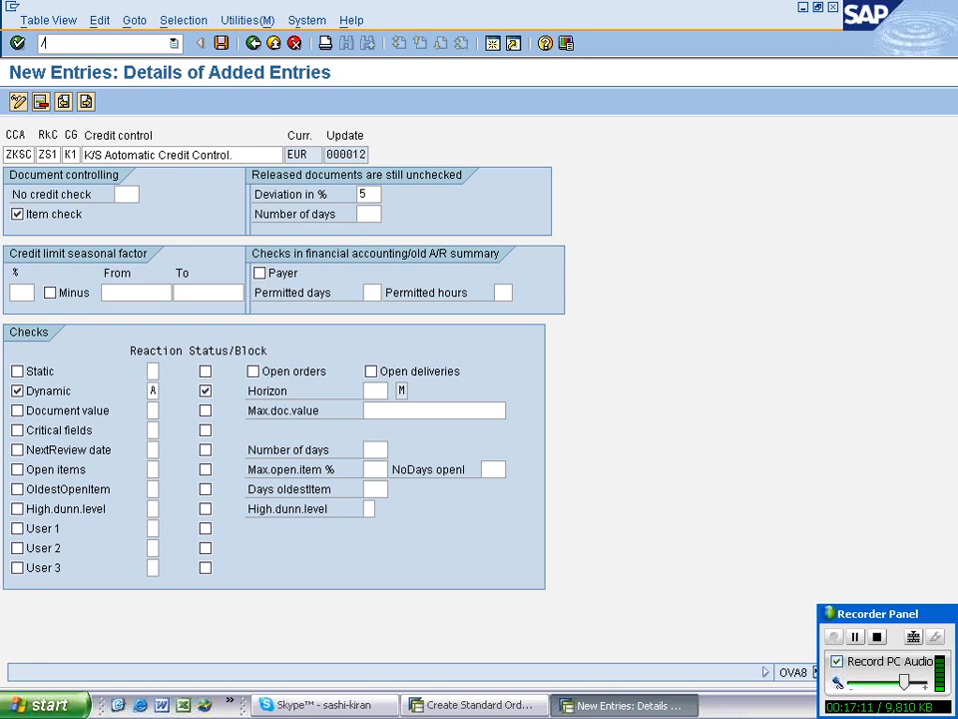
text(ovk)
text(m3)
key(Return)
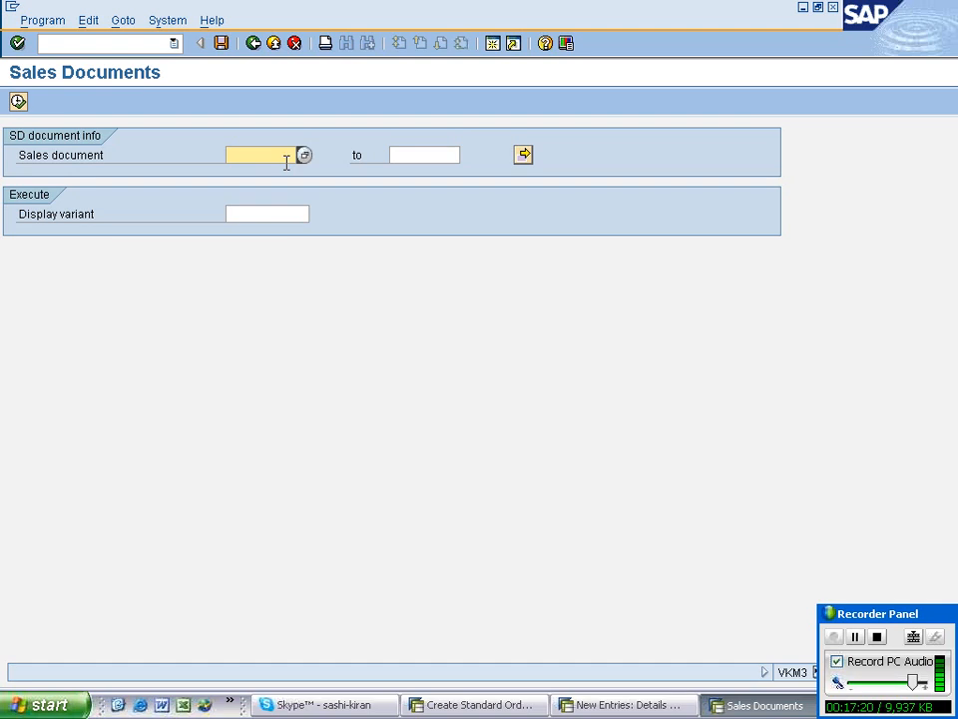
click(496, 705)
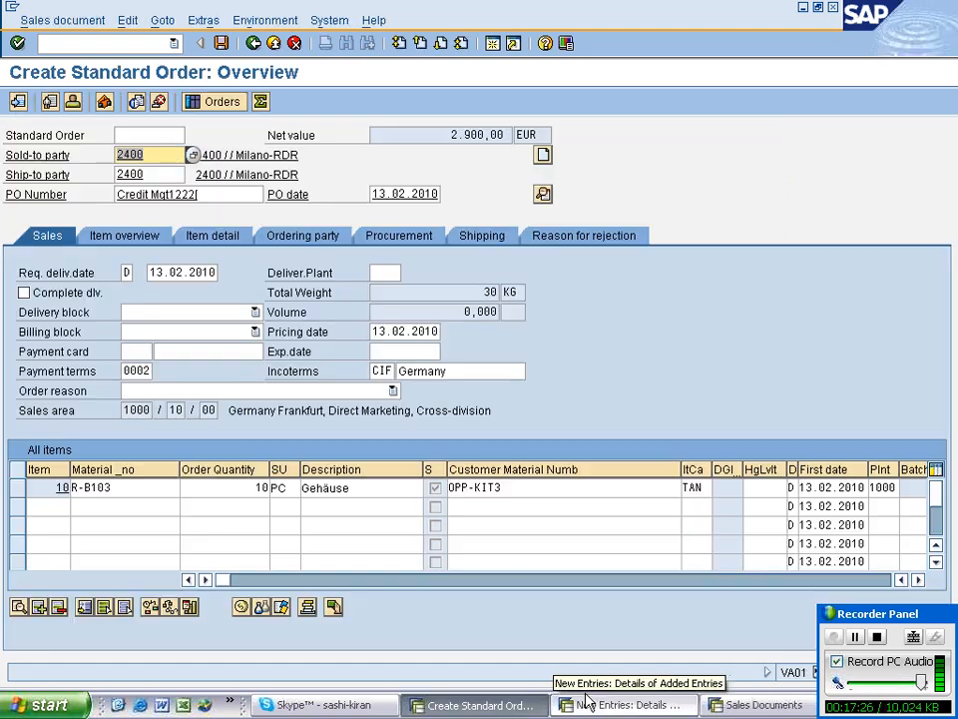
click(587, 703)
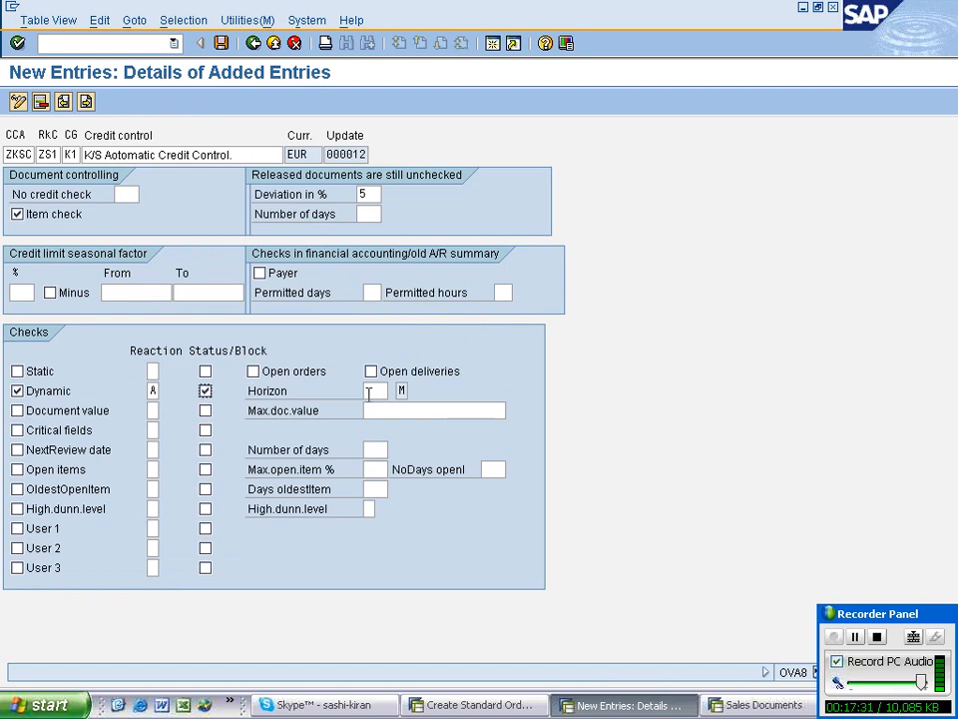
Try out the Open orders and Open deliveries options of the credit checks and clear both again.
click(372, 391)
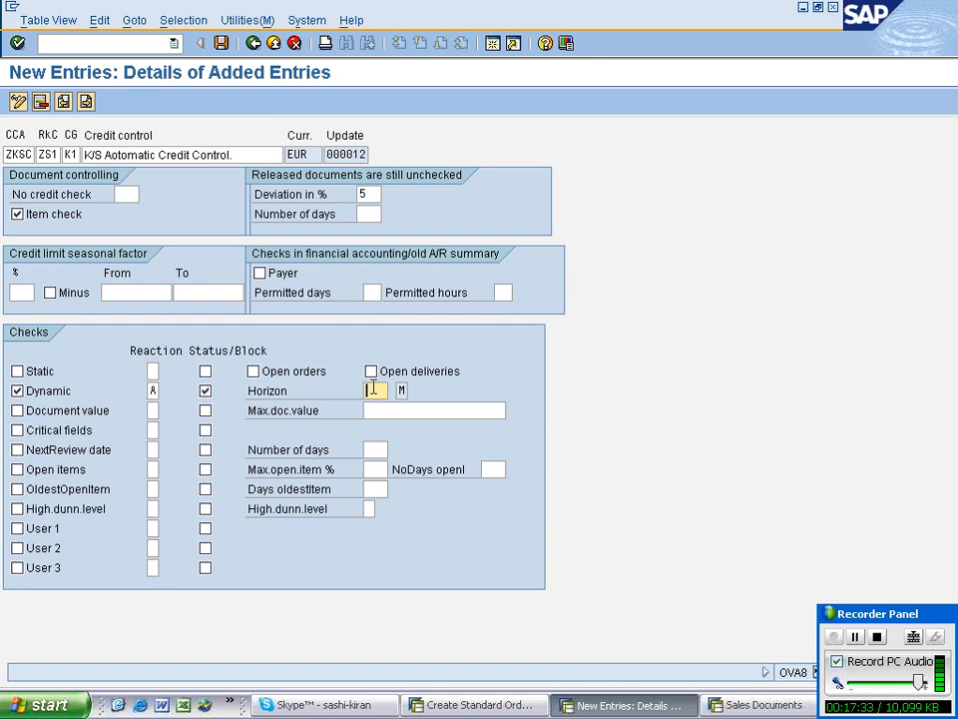
click(254, 372)
click(371, 372)
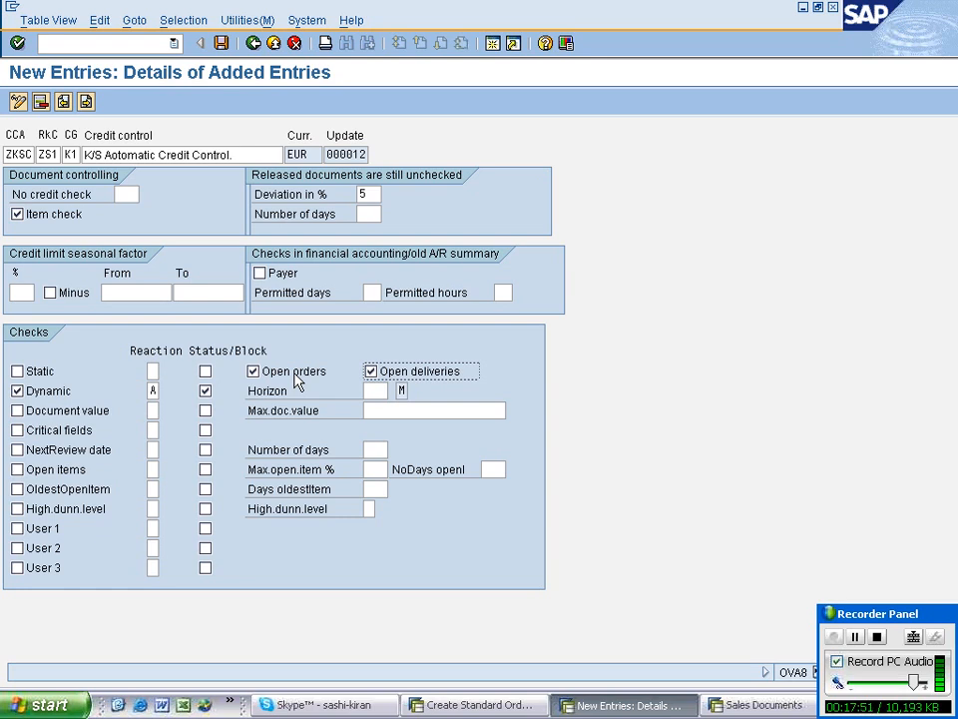
click(253, 373)
click(253, 372)
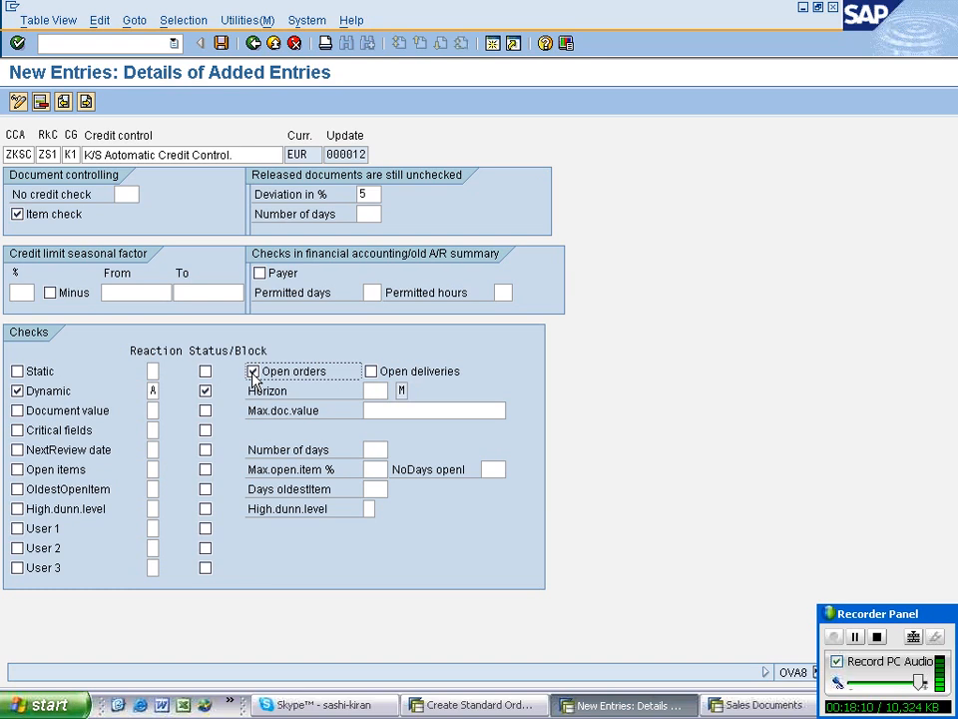
click(254, 373)
Save the automatic credit control entry for area ZKSC, risk category ZS1 and credit group K1.
click(222, 43)
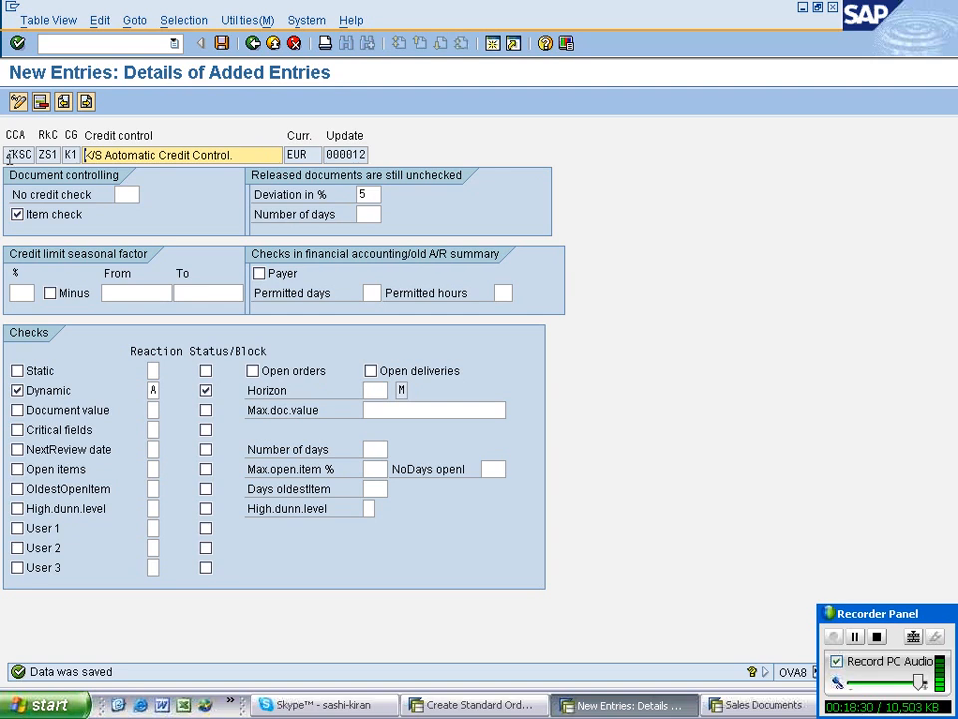
click(78, 153)
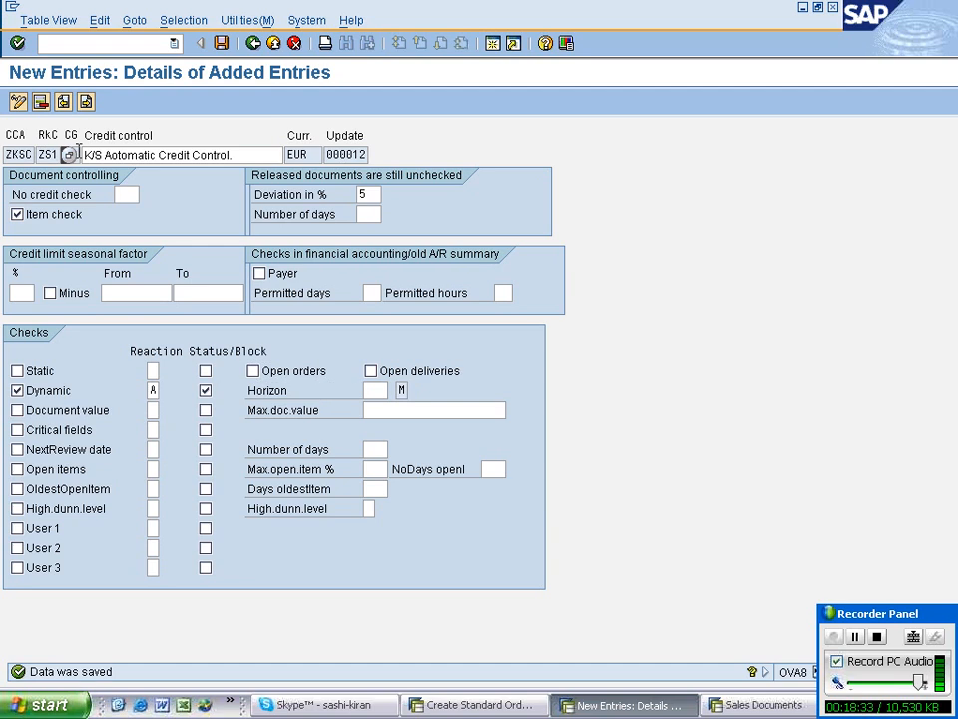
click(76, 153)
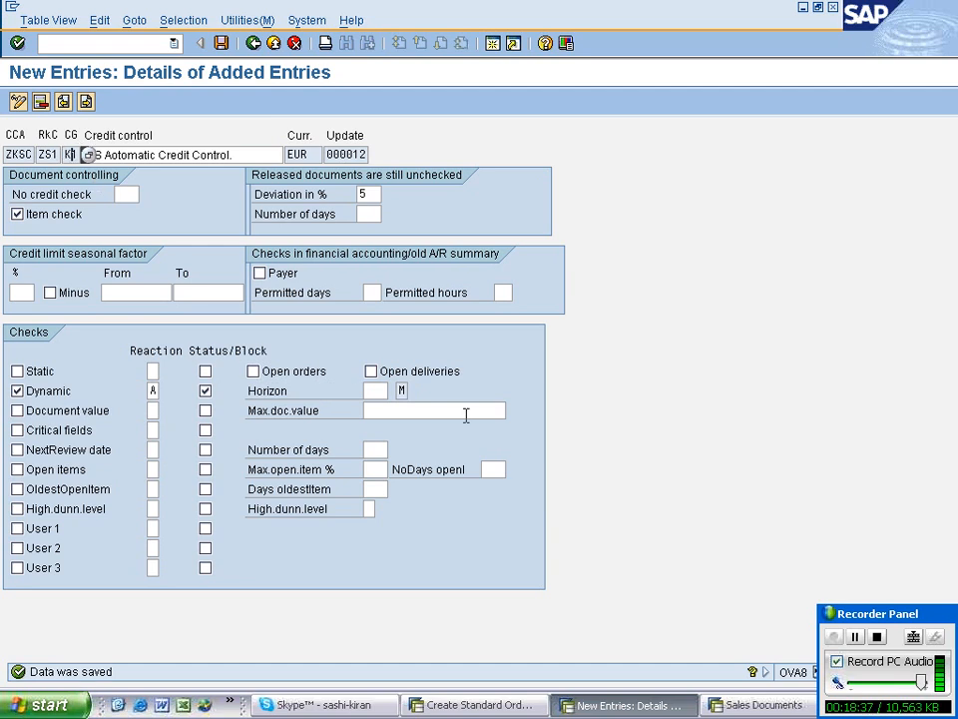
Switch to the VKM3 session and open transaction VOV8 for maintaining sales order types there.
click(760, 705)
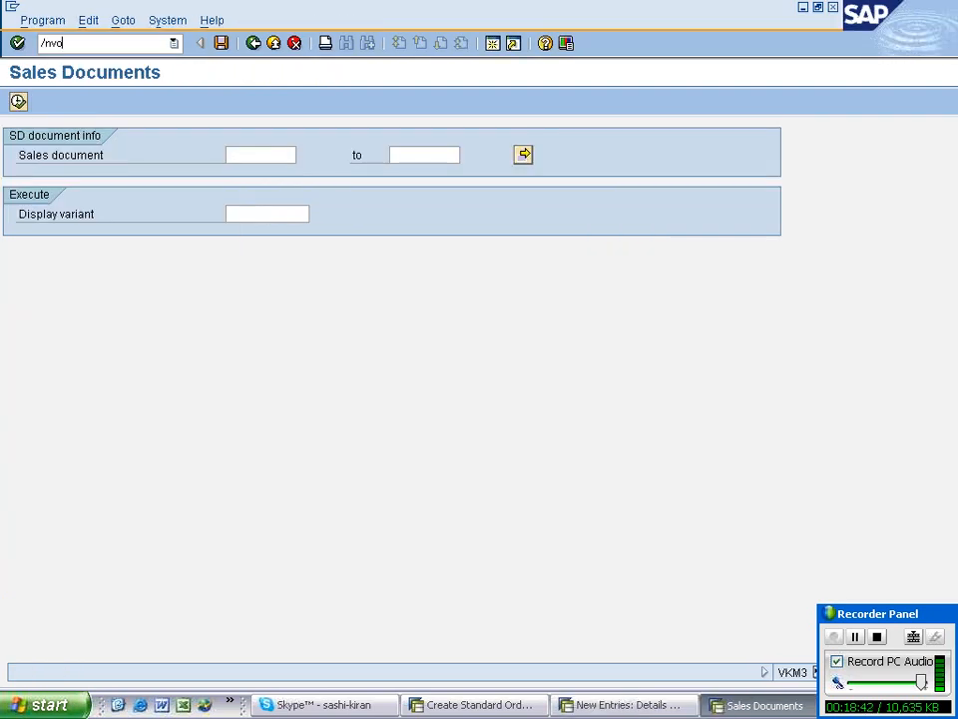
key(BackSpace)
key(BackSpace)
key(BackSpace)
key(BackSpace)
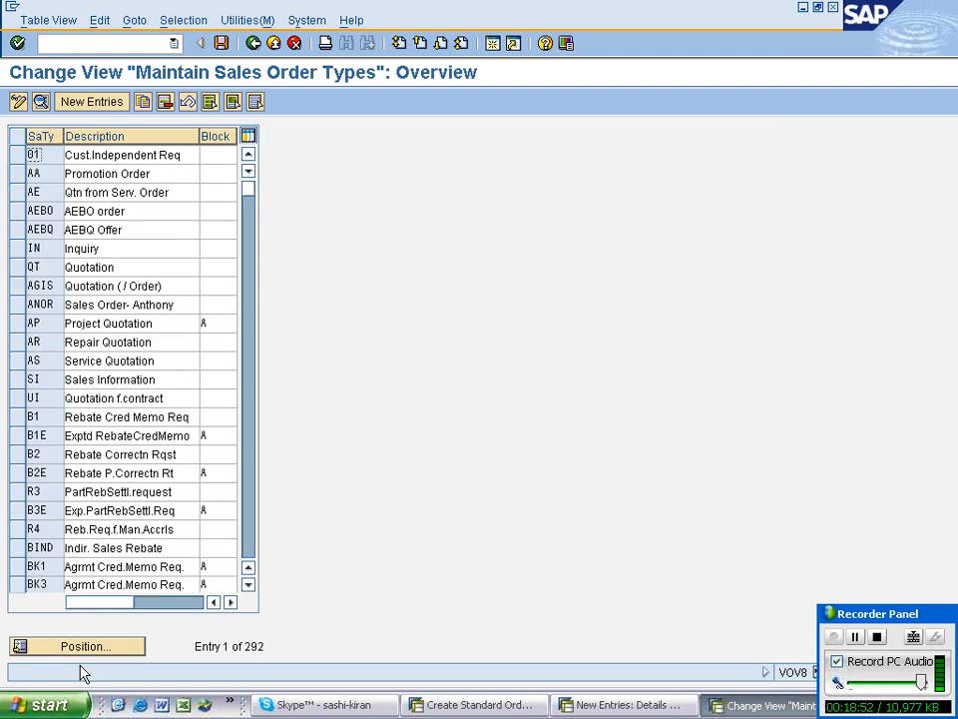
Open the details of sales document type OR, check its credit group, and save the order type.
click(86, 646)
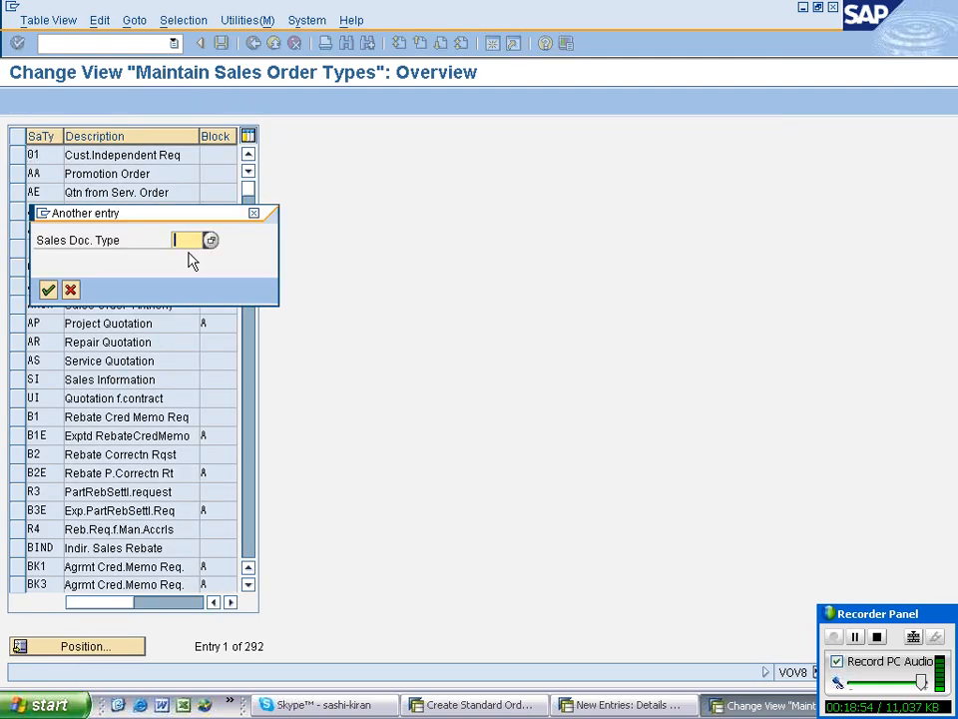
text(or)
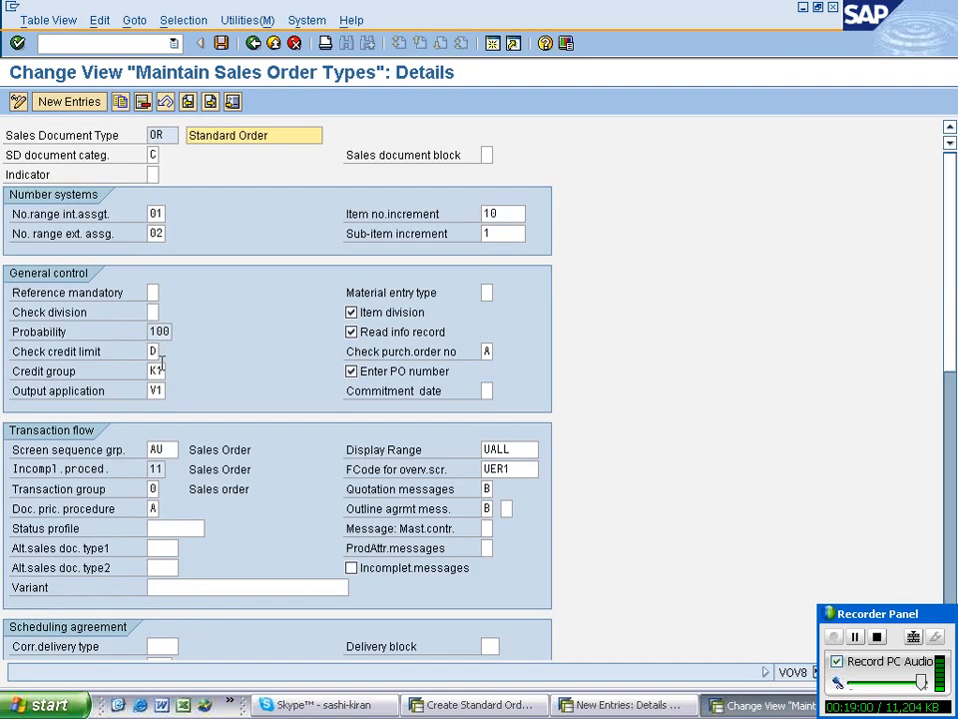
click(158, 370)
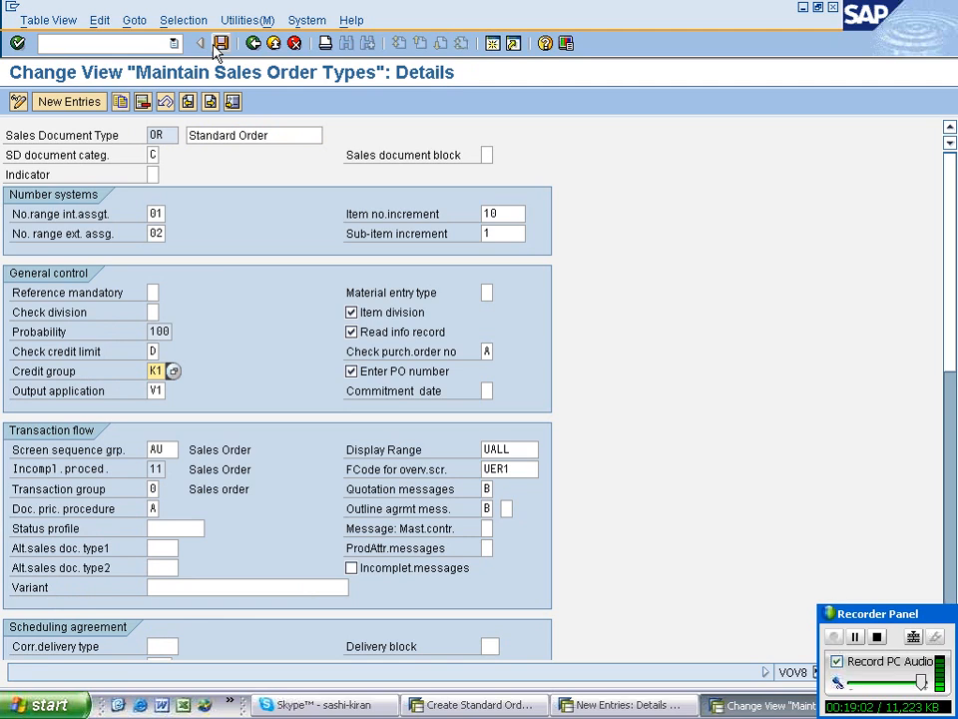
click(219, 43)
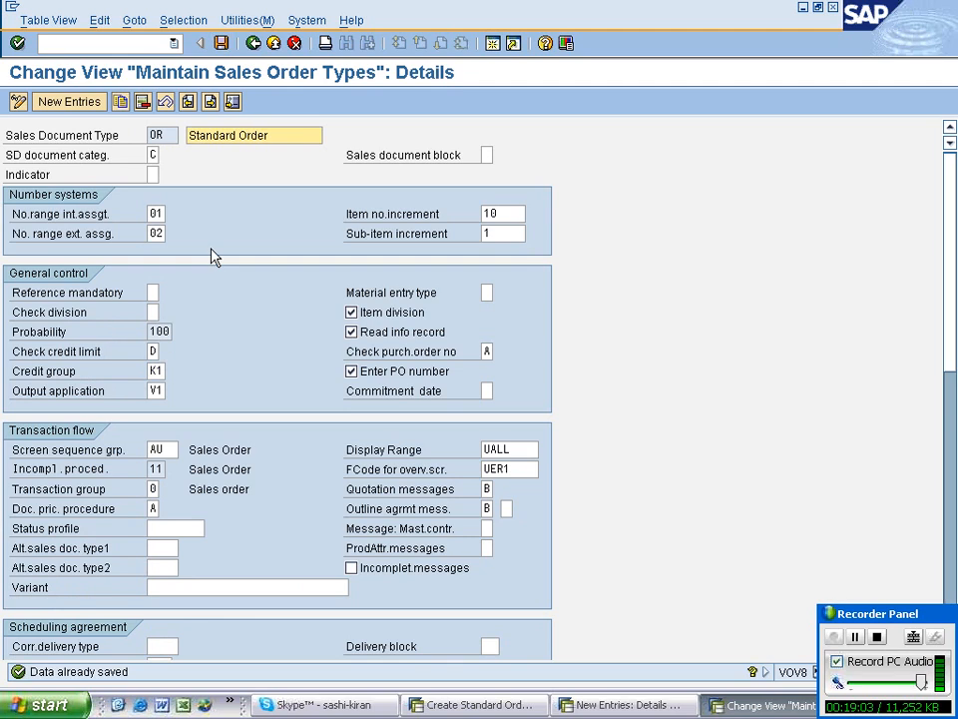
Restart transaction VA01 in the standard order session and begin a new order of type OR.
click(448, 706)
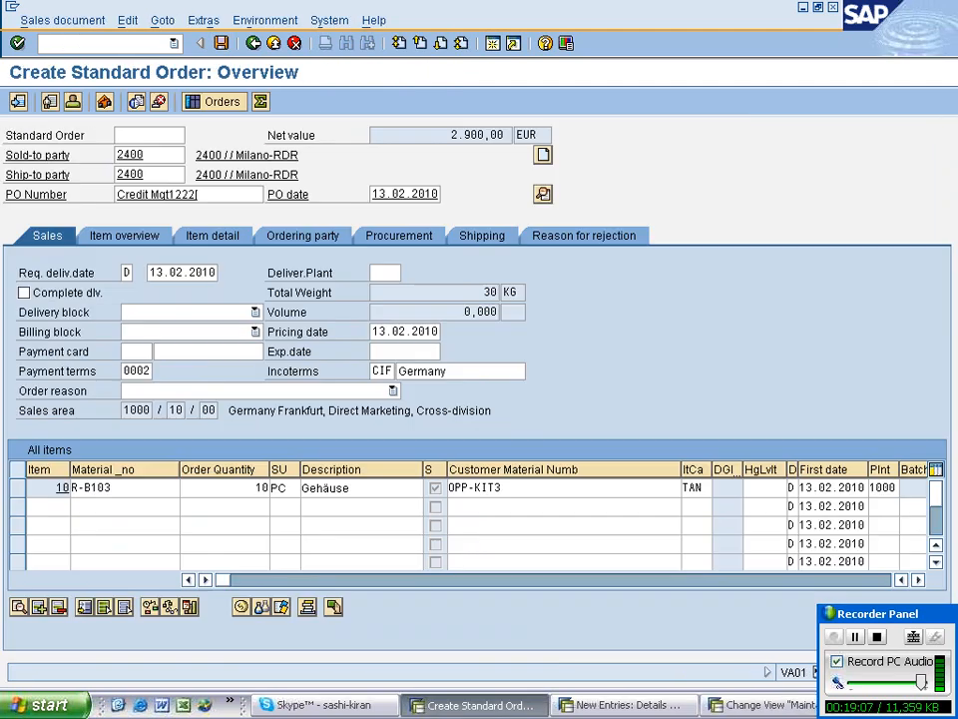
text(/nva01)
key(Return)
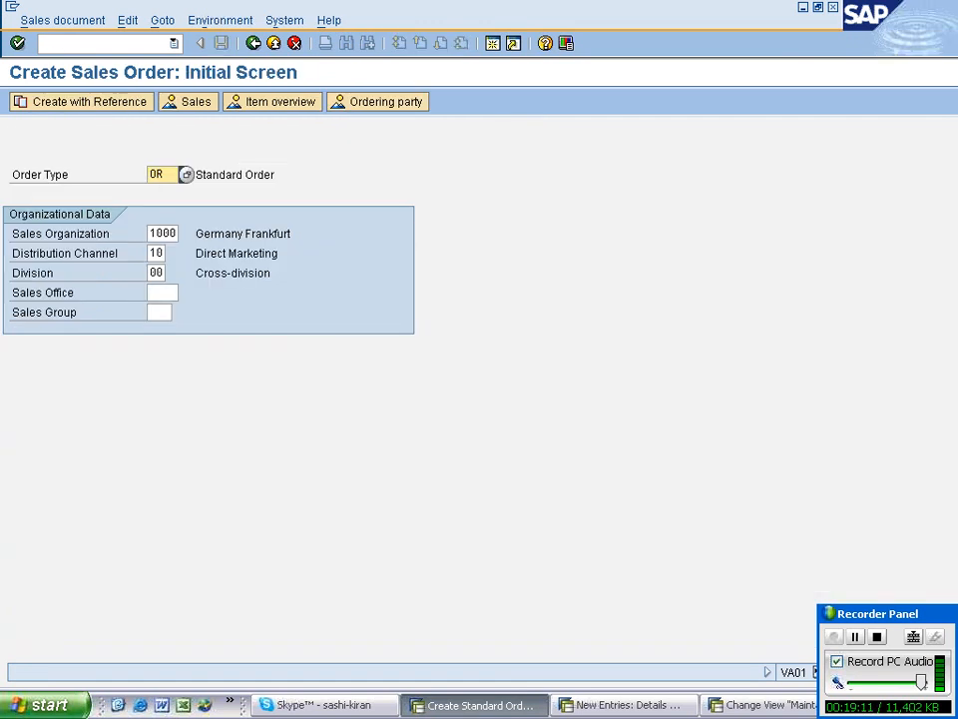
key(Return)
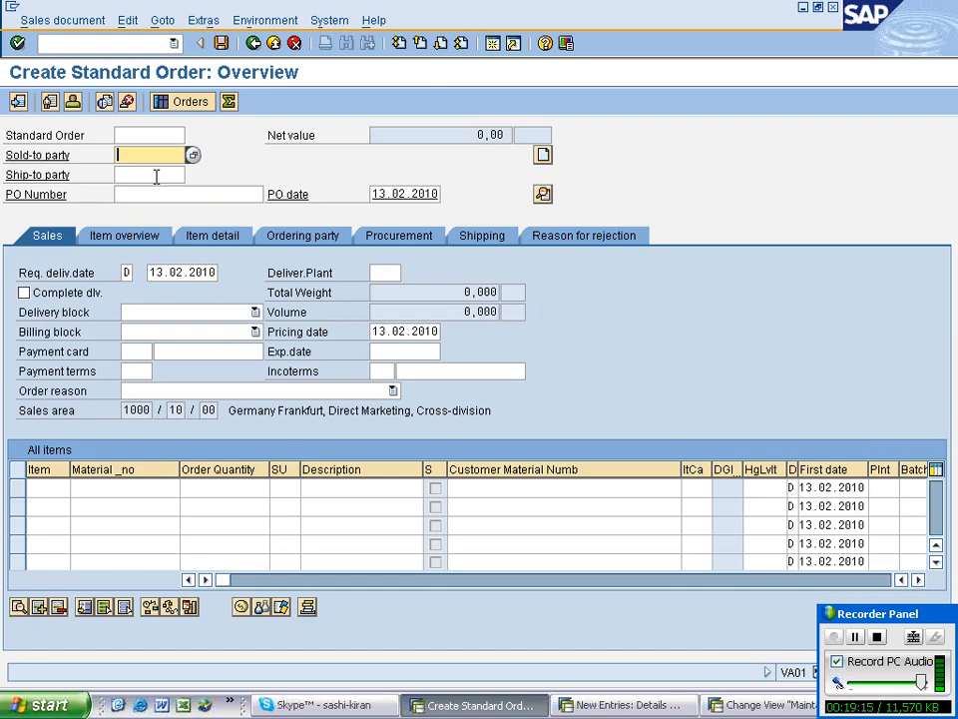
Fill in the sold-to and ship-to customer numbers and the PO number, and enter material R-B103 with quantity 10.
text(2400)
click(154, 174)
text(2400)
key(Tab)
text(Credit Mgt1 222)
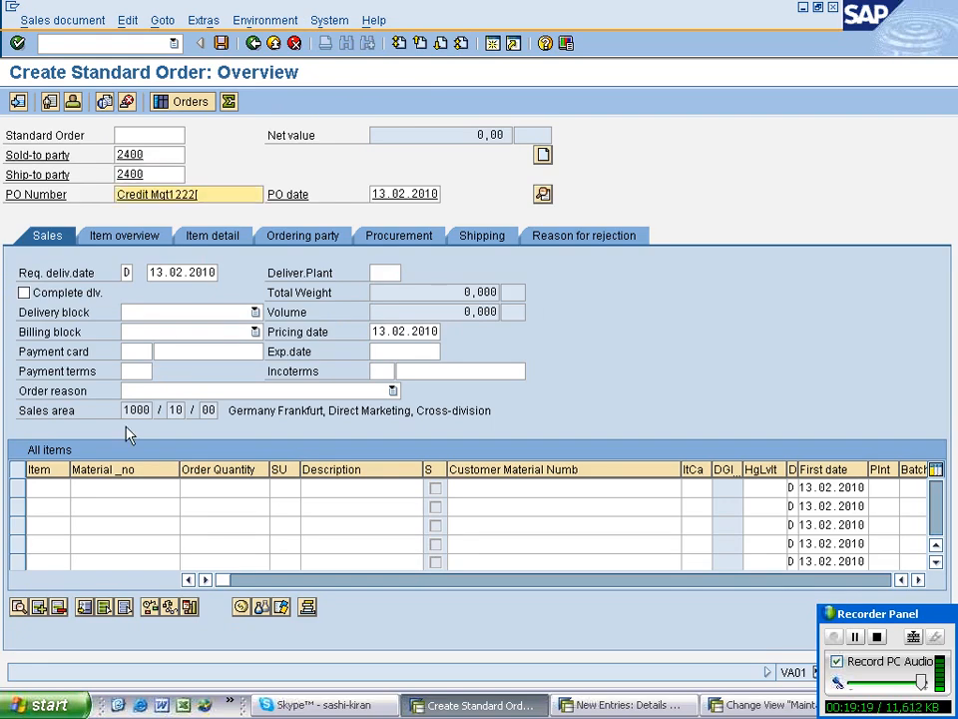
click(134, 487)
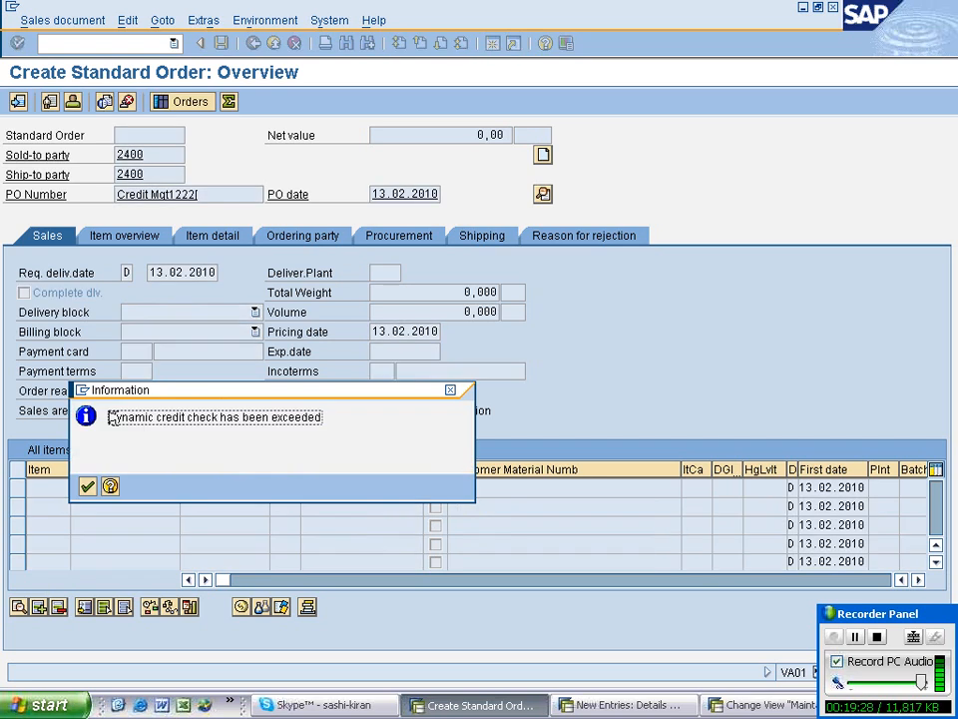
Compare the order's dynamic credit check message with the Dynamic check's reaction in the credit control entry, and acknowledge the message.
drag(111, 417, 269, 423)
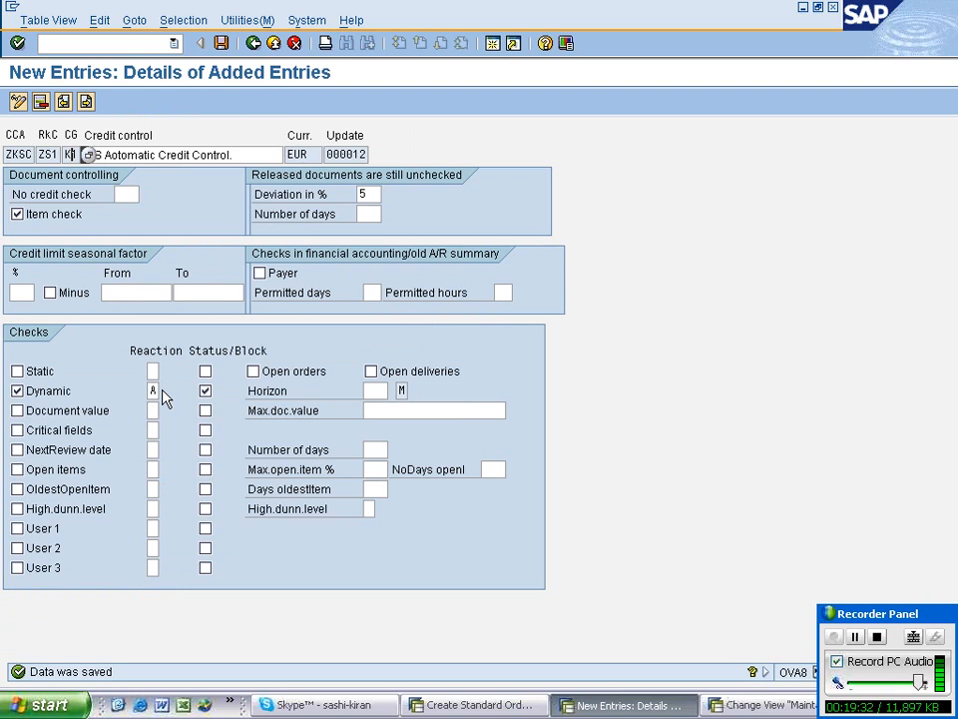
click(149, 390)
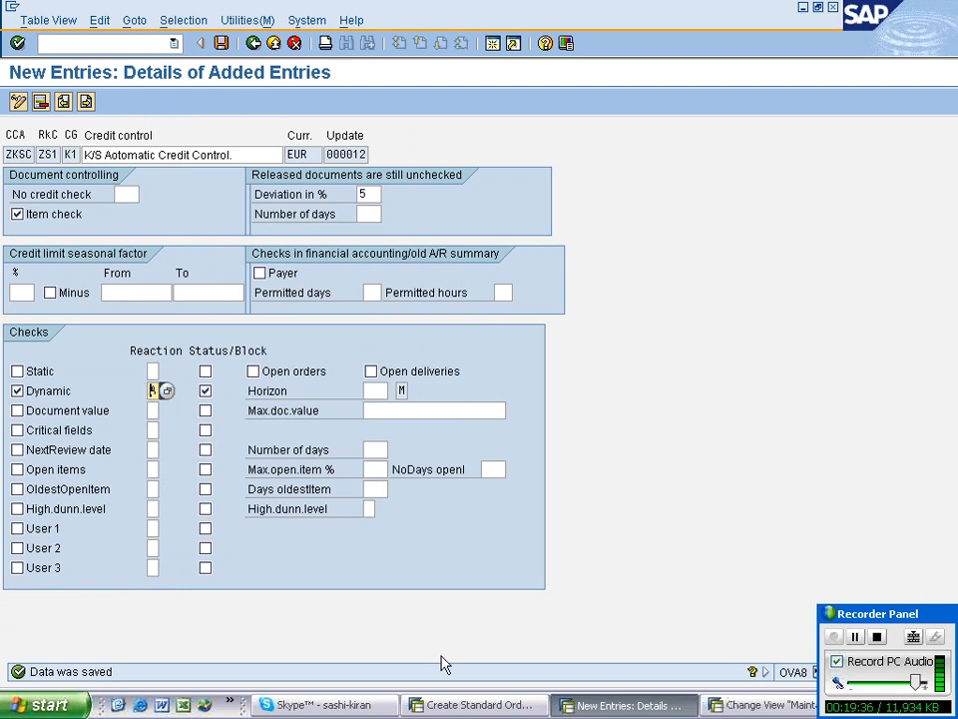
click(464, 705)
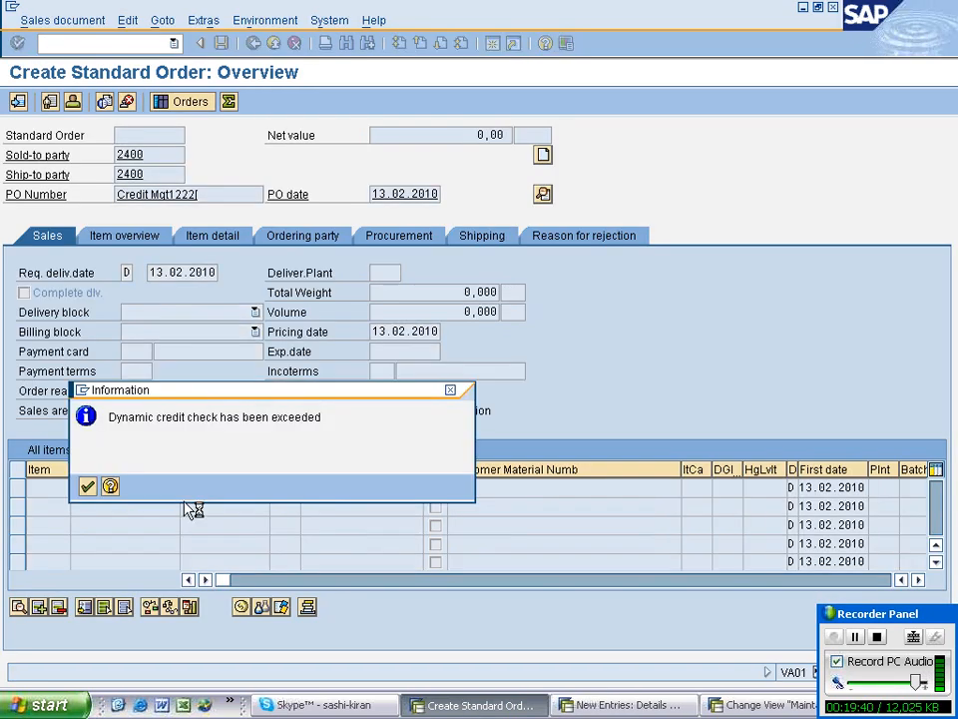
key(Return)
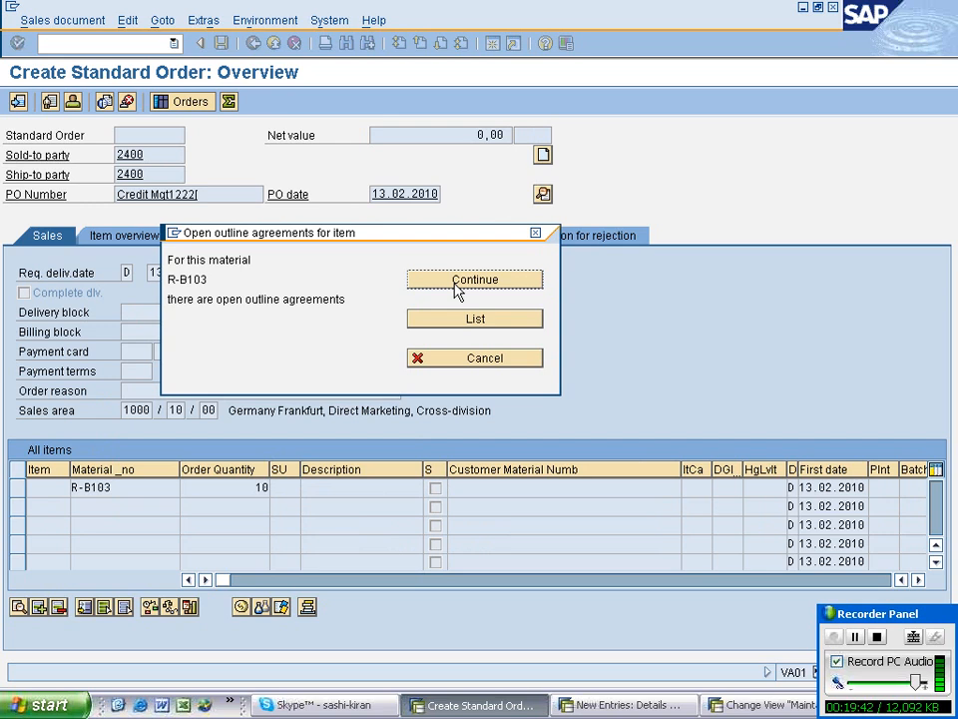
Continue past the open outline agreements and availability control, save the standard order, and acknowledge the credit check message.
click(458, 288)
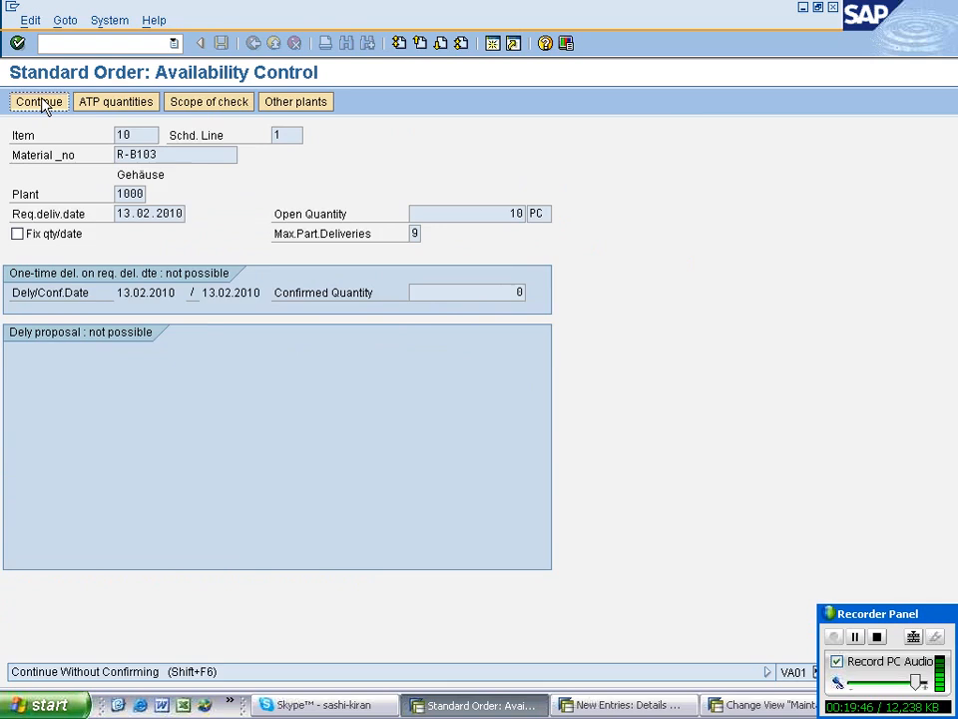
click(40, 100)
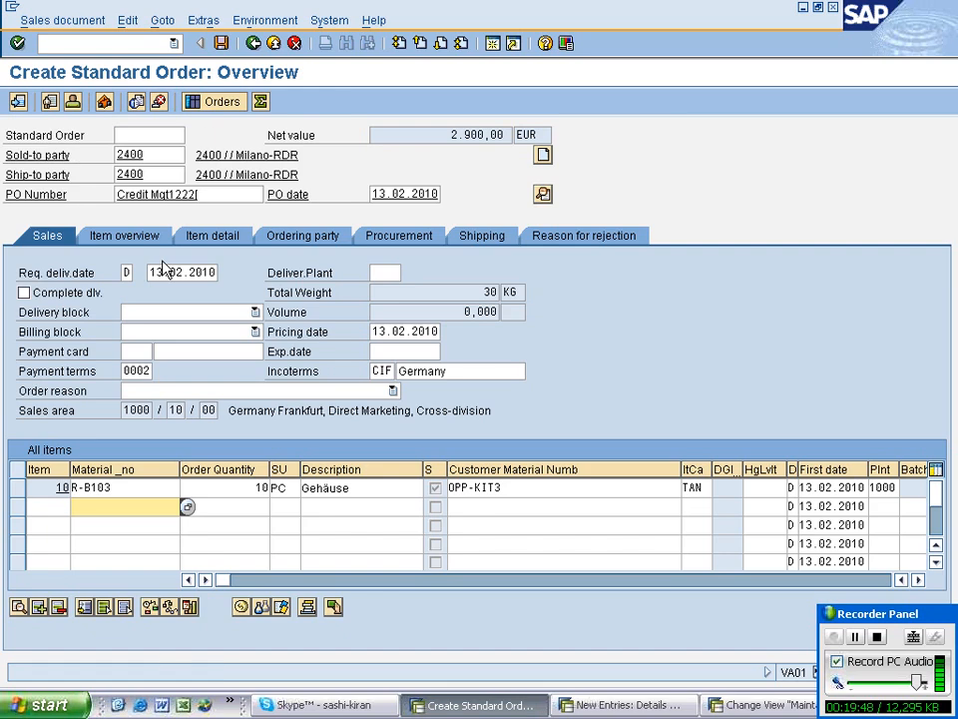
click(222, 44)
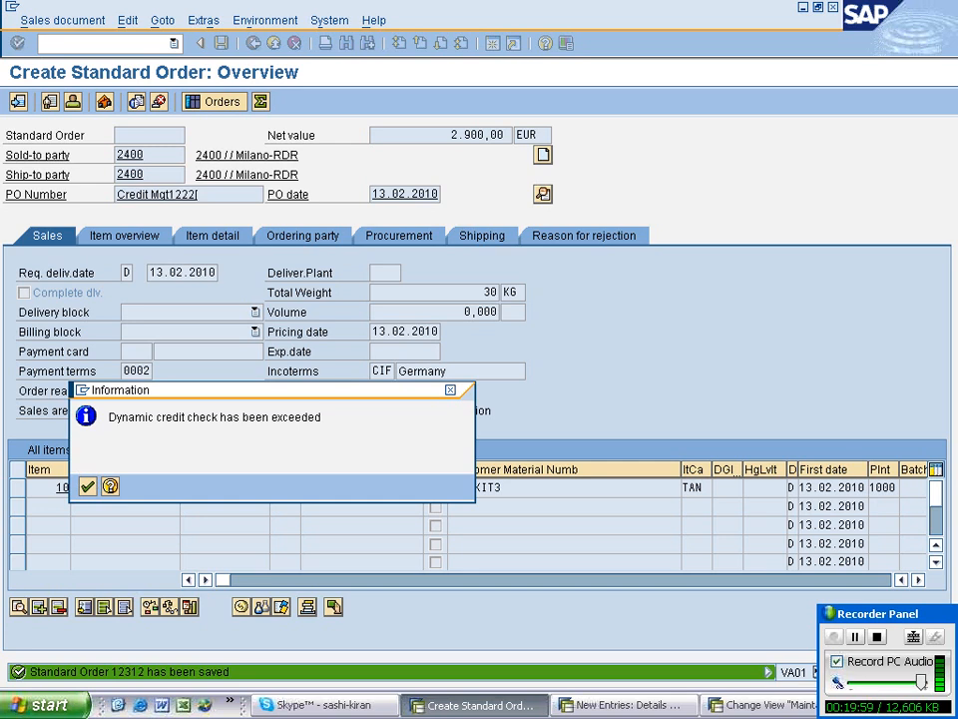
key(Return)
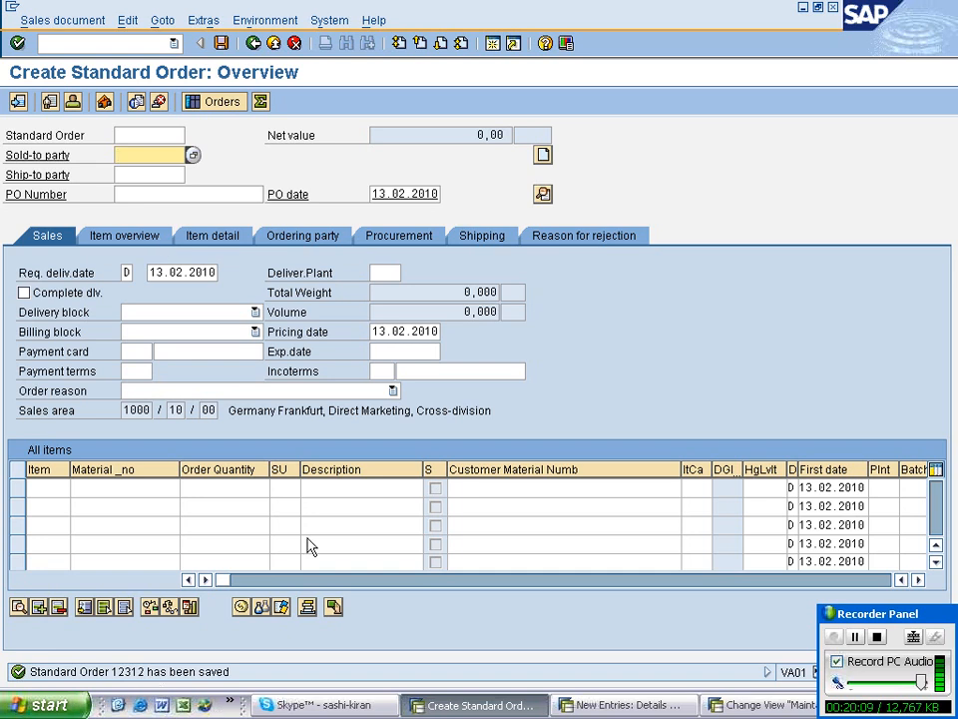
Run transaction VKM3 in the sales order types session, select the blocked order of credit control area ZKSC, and release it.
click(750, 705)
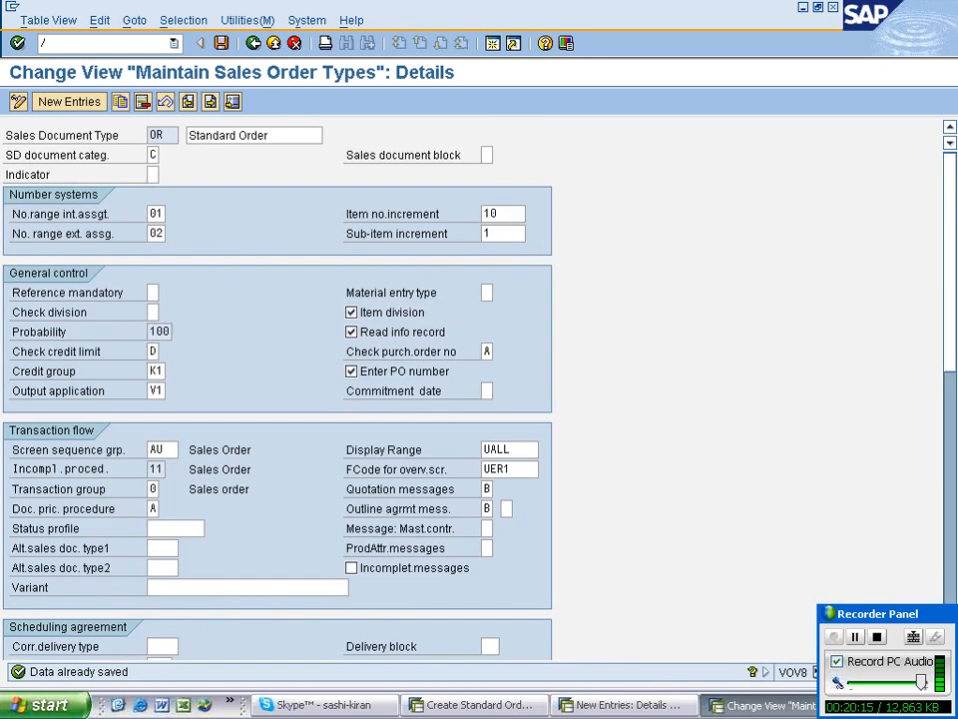
text(/nvkm3)
key(Return)
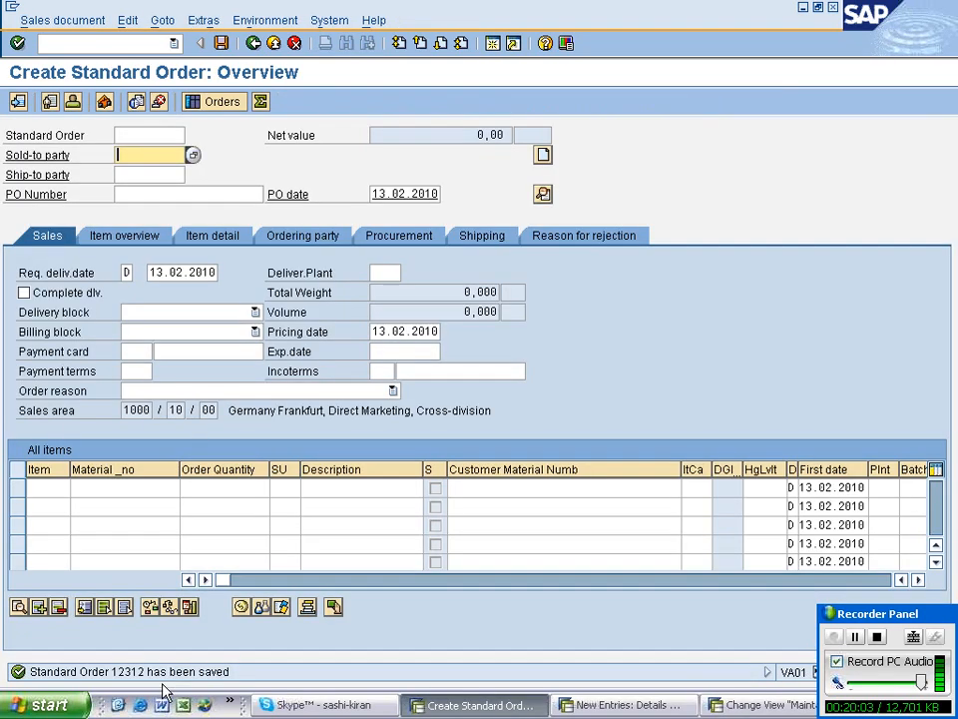
click(14, 174)
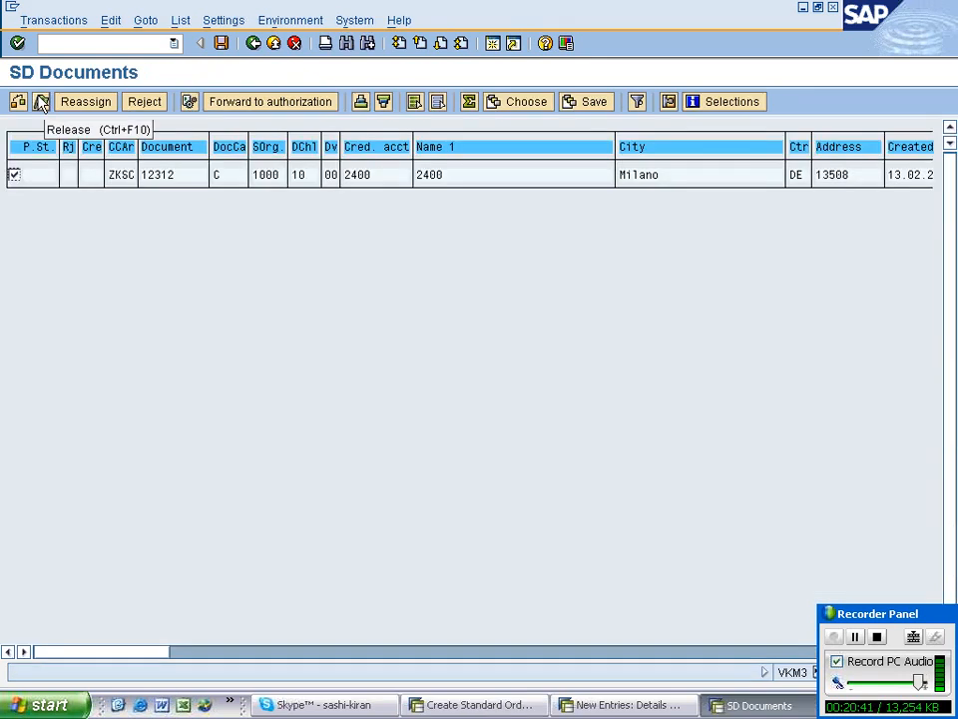
click(42, 101)
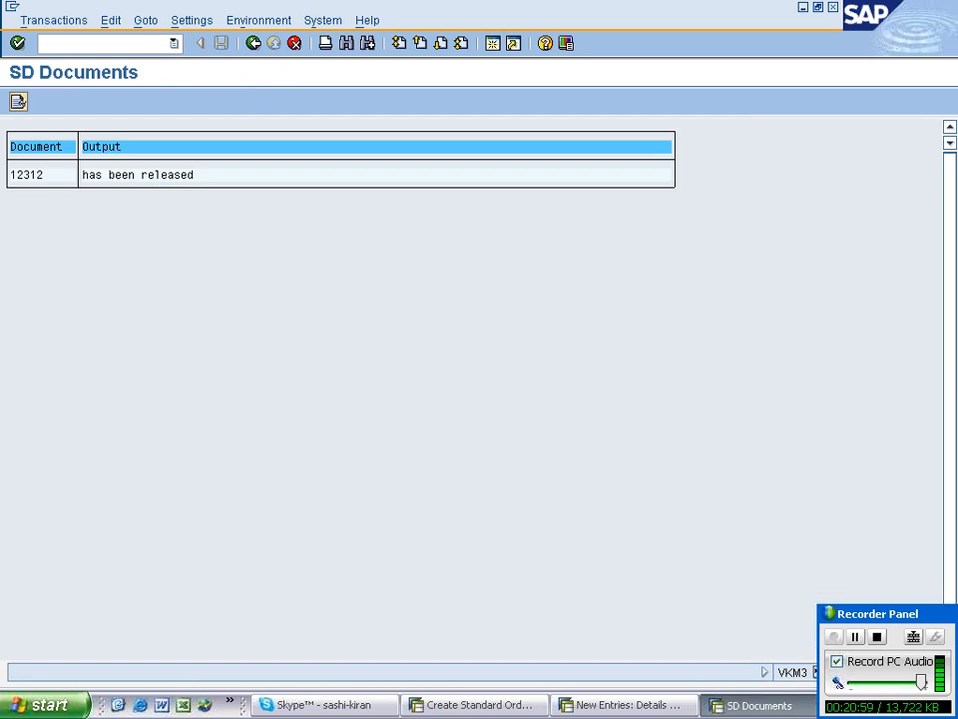
In the credit control entry, set the Dynamic check's reaction to B (Error message) and save the entry.
click(475, 706)
click(590, 706)
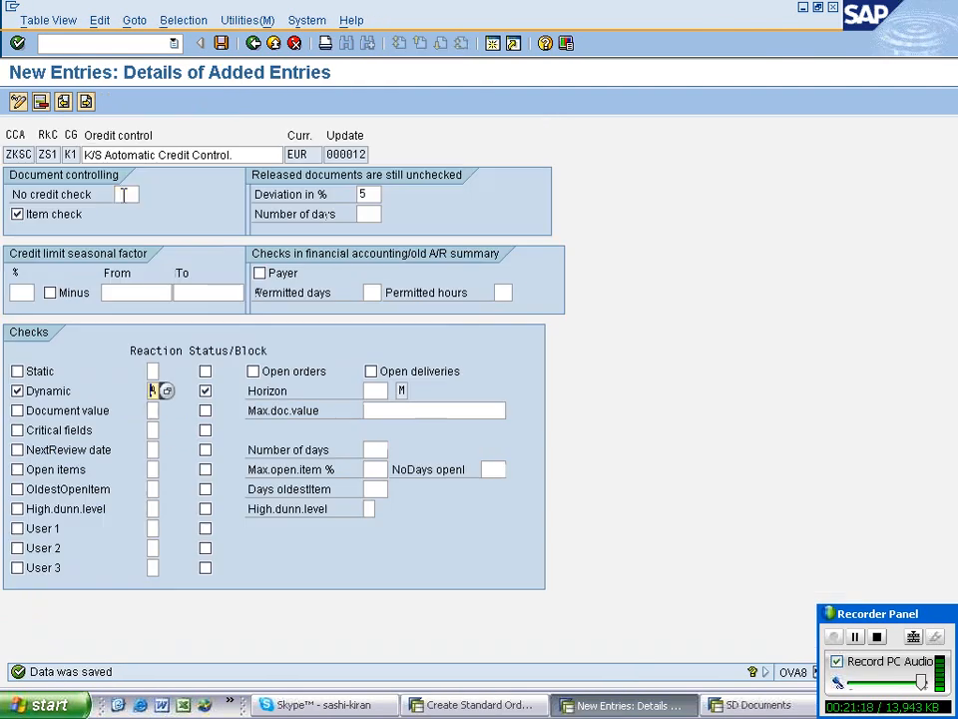
click(123, 193)
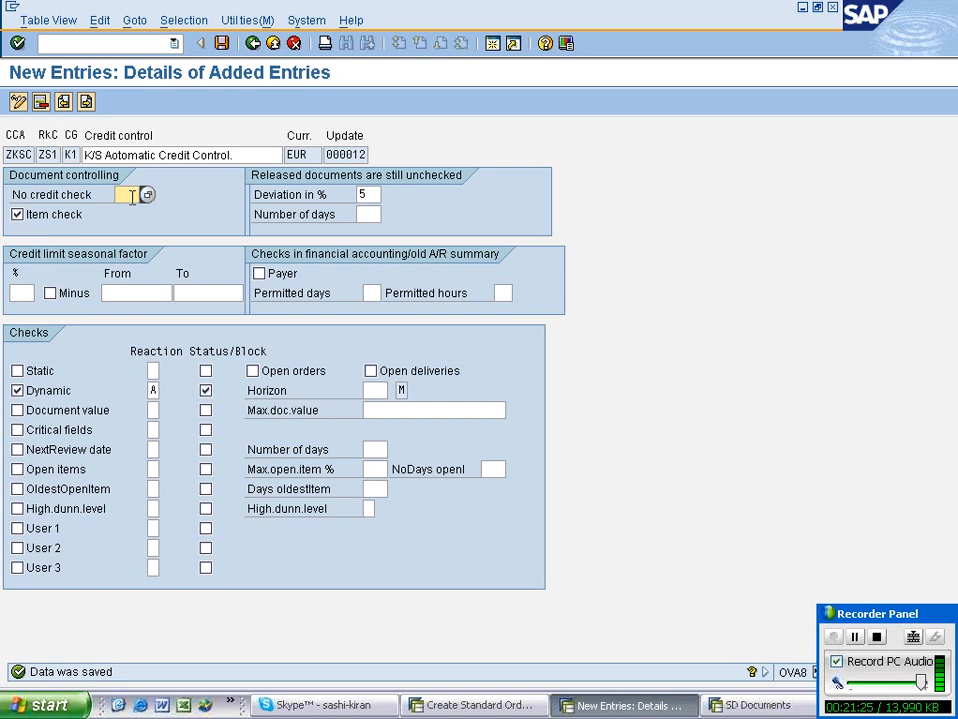
click(369, 213)
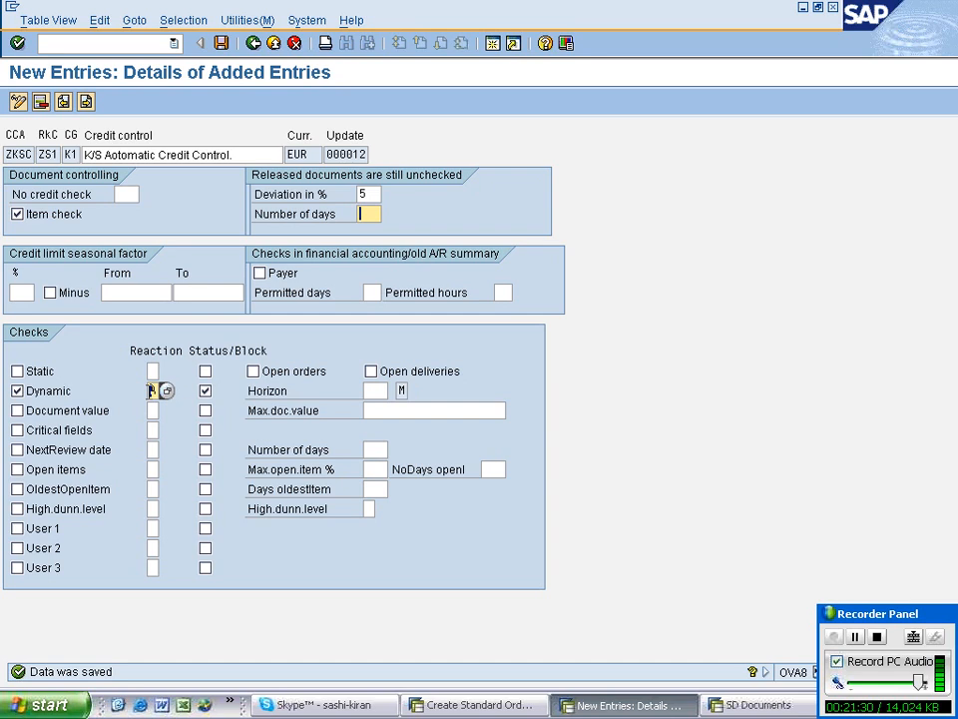
key(ctrl+s)
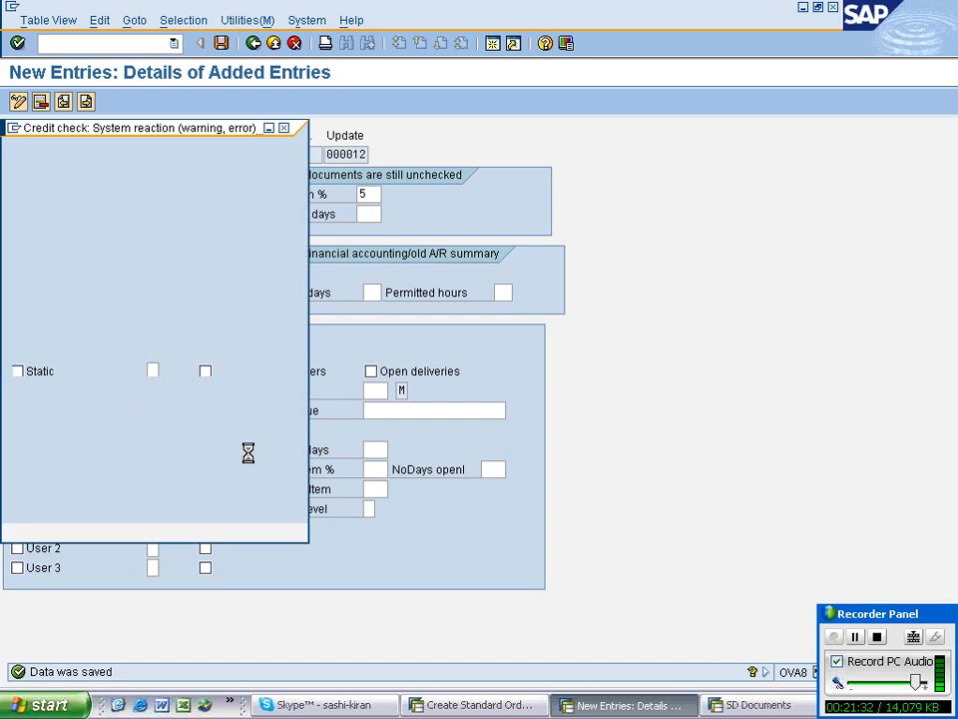
click(126, 230)
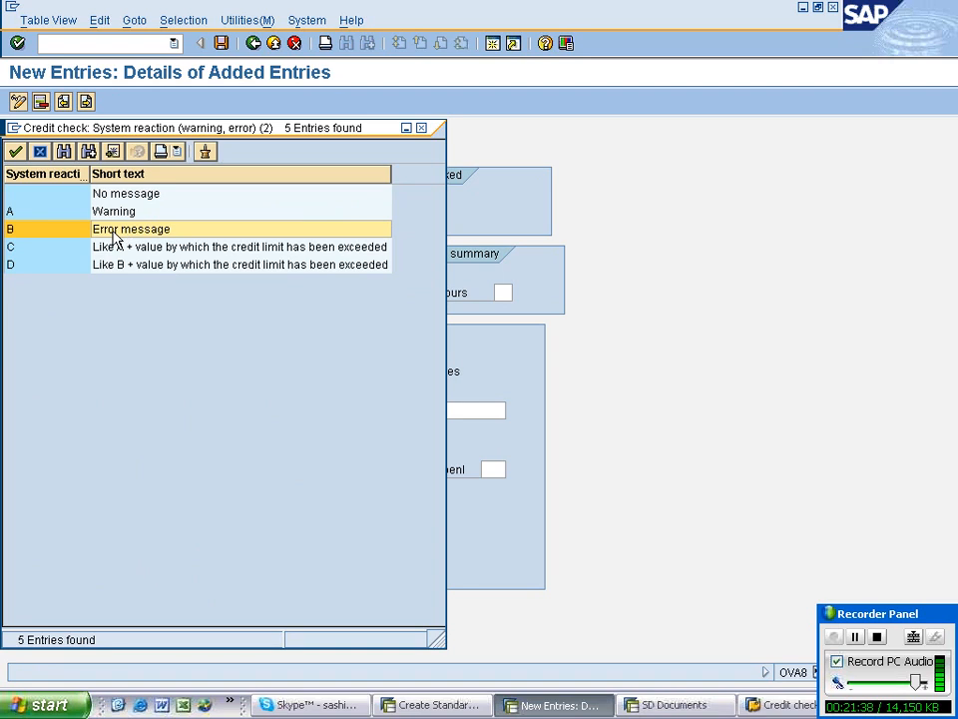
double_click(117, 237)
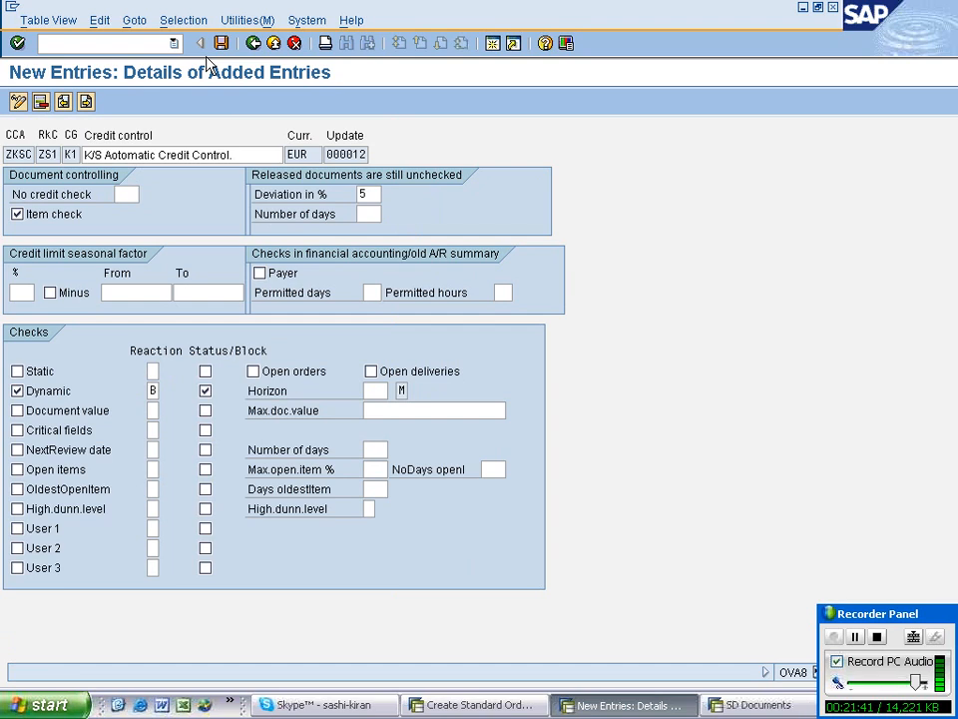
key(ctrl+s)
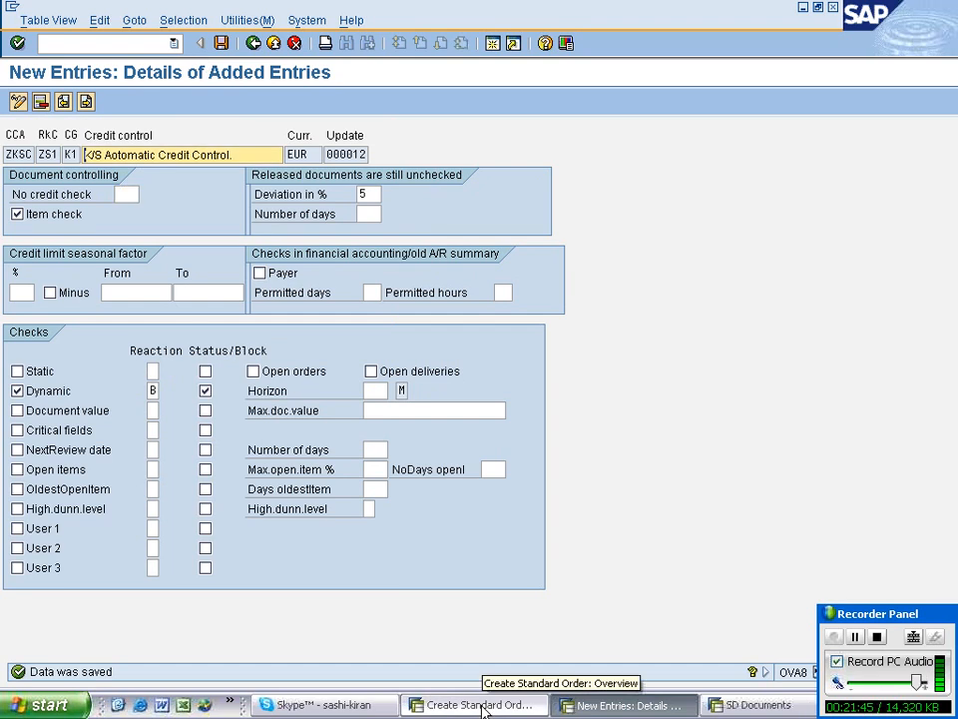
Restart order creation in the standard order session and open a new order of type OR for sales area 1000/10/00.
click(483, 706)
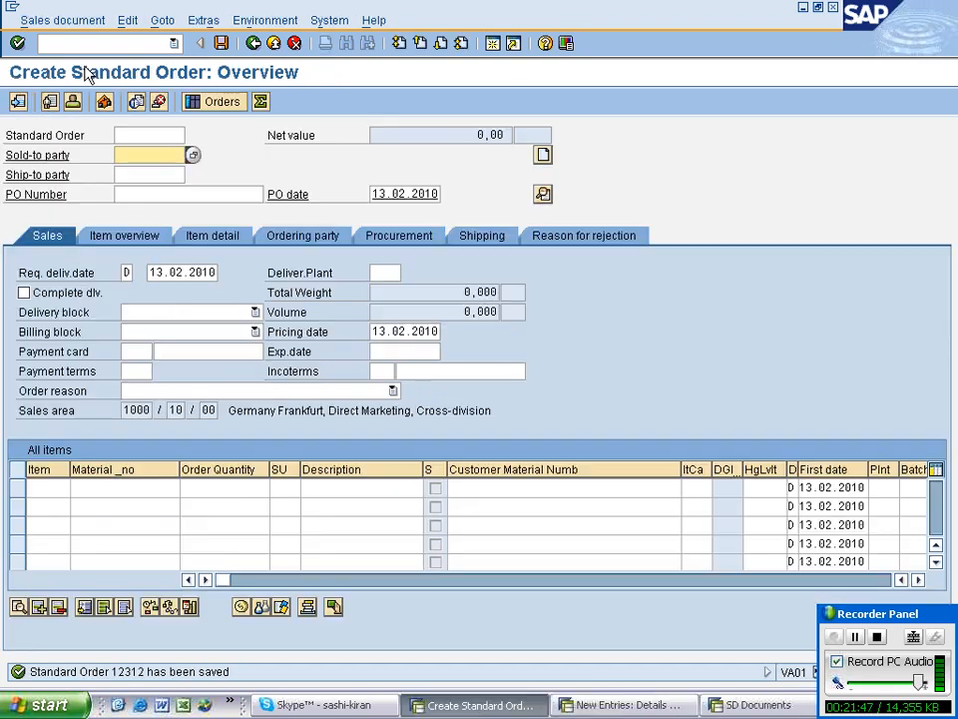
click(68, 43)
text(/)
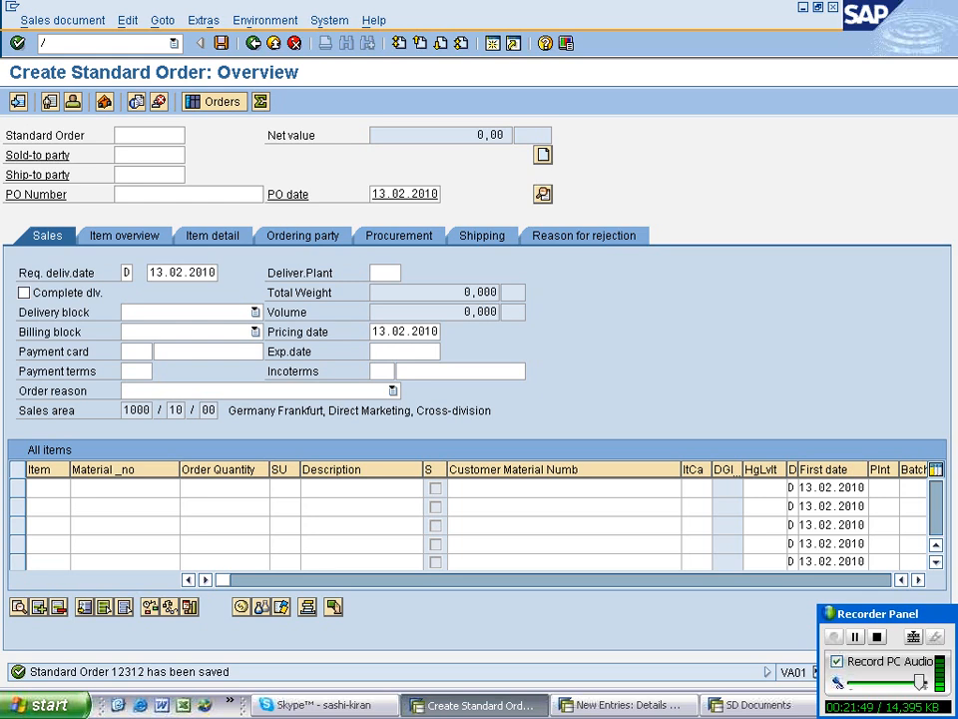
text(n)
key(Return)
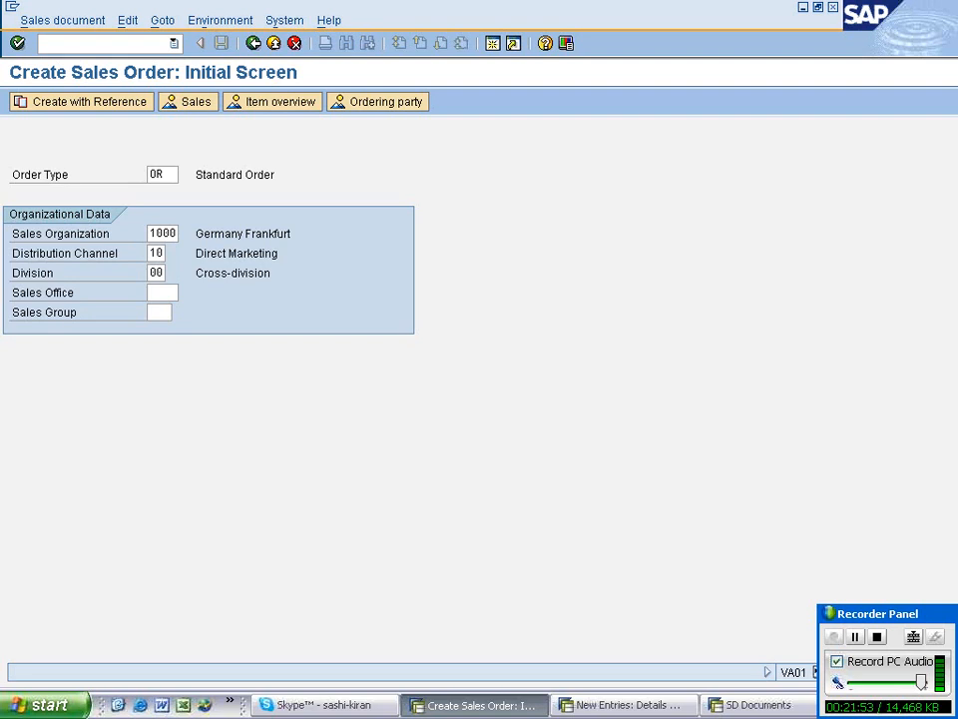
key(Return)
Fill in the sold-to and ship-to customer numbers and a new PO number in the order header.
text(2400)
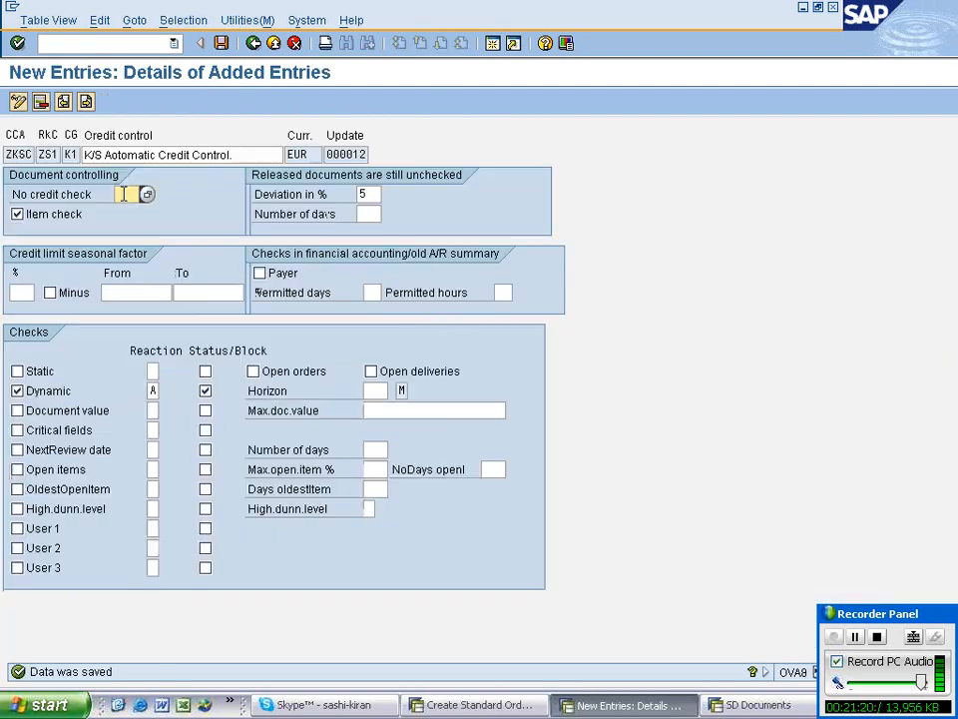
key(Tab)
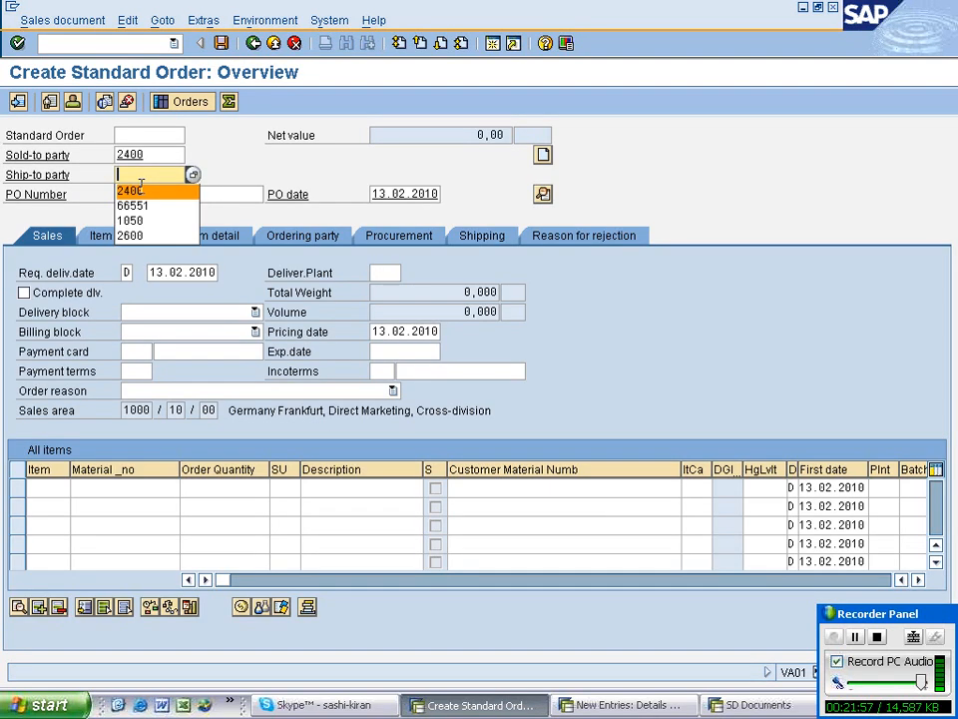
click(140, 189)
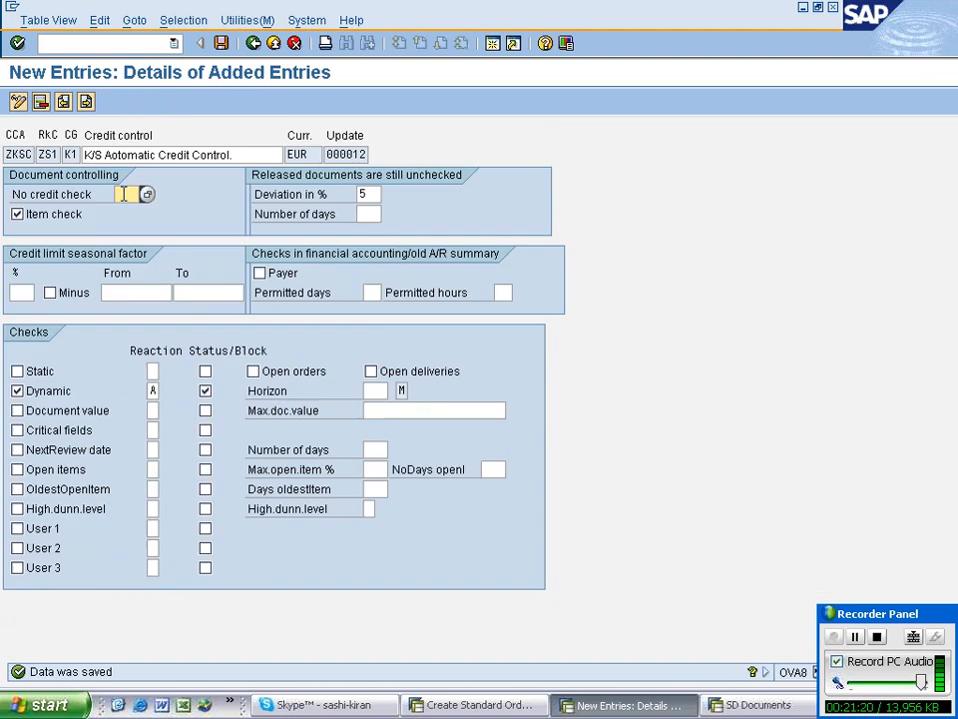
click(141, 195)
text(Credit Mgt1222)
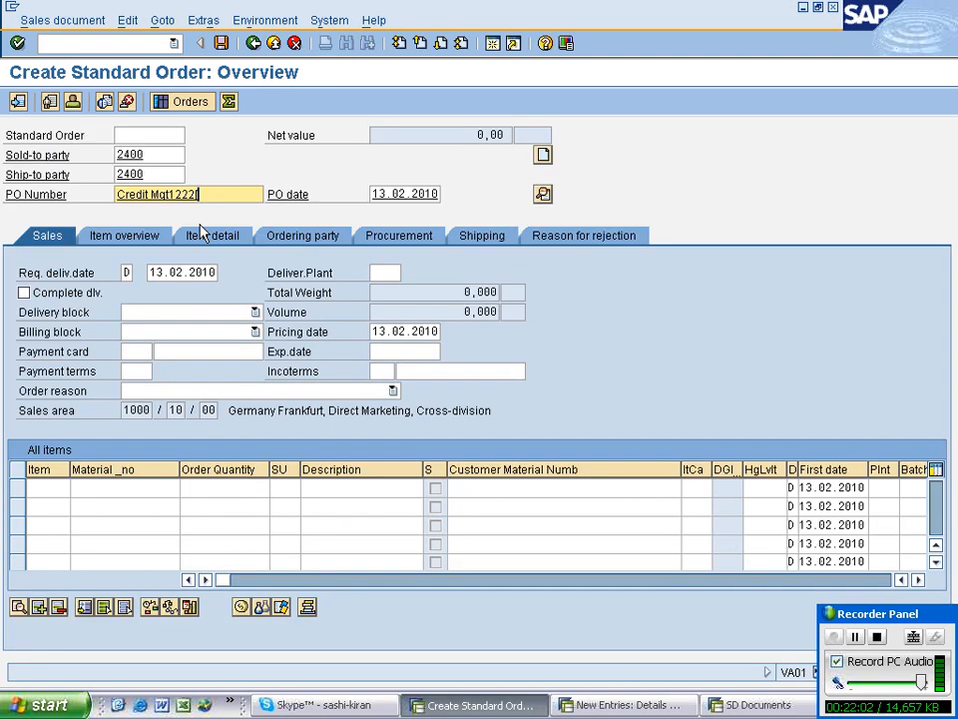
key(BackSpace)
key(BackSpace)
key(BackSpace)
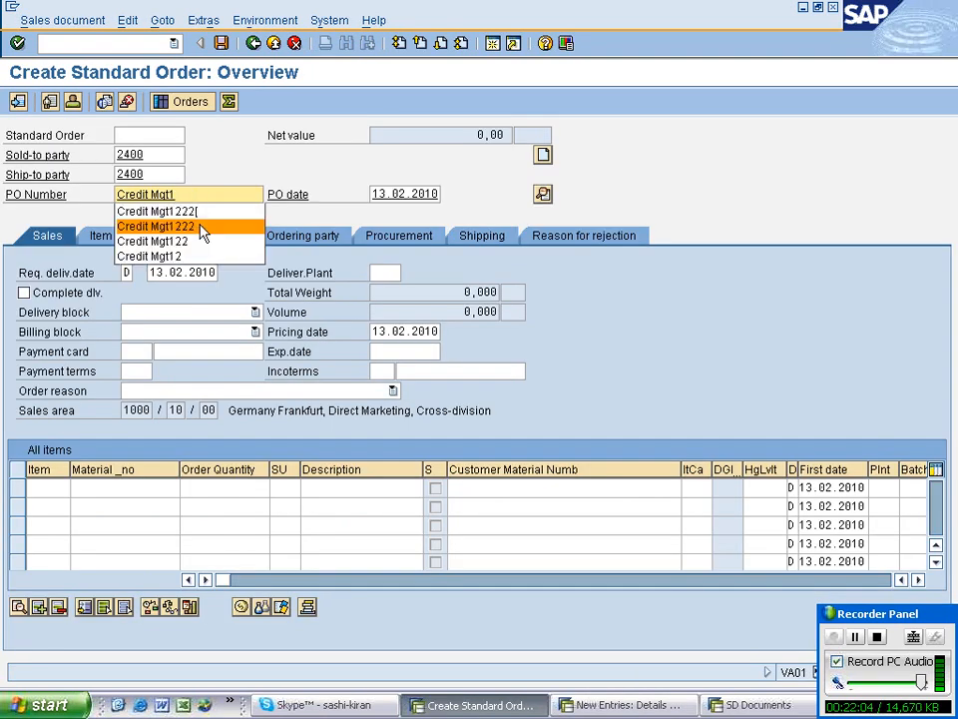
text(33)
Add material R-B103 with order quantity 10 as the order's first item and run the entry check.
click(134, 489)
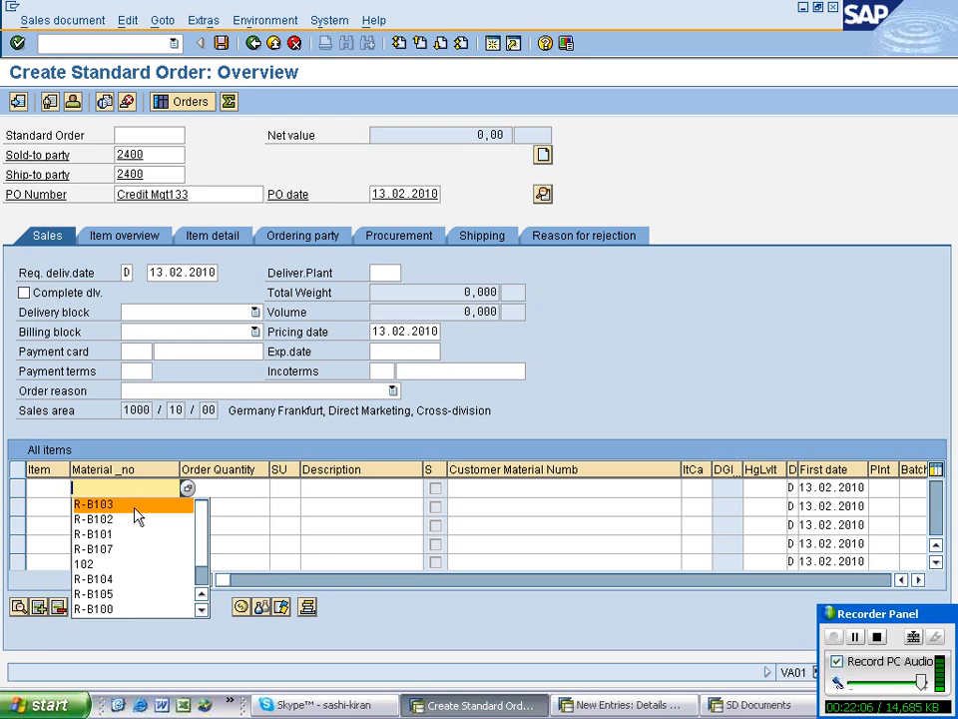
click(132, 504)
key(Tab)
text(10)
key(Return)
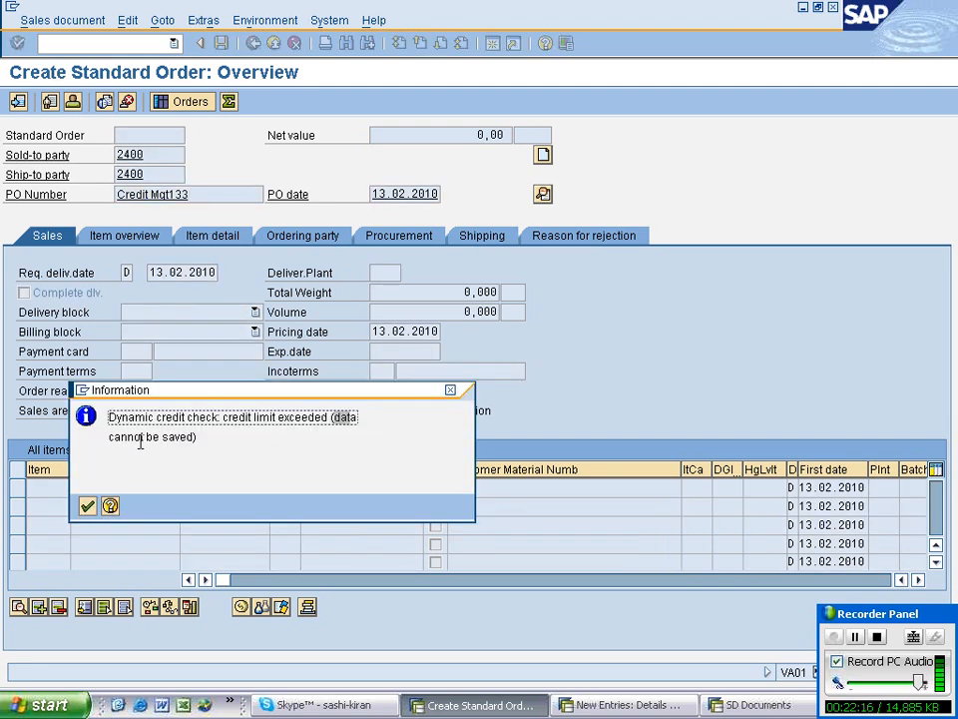
Examine the wording of the order's dynamic credit check message and acknowledge it.
drag(110, 438, 199, 438)
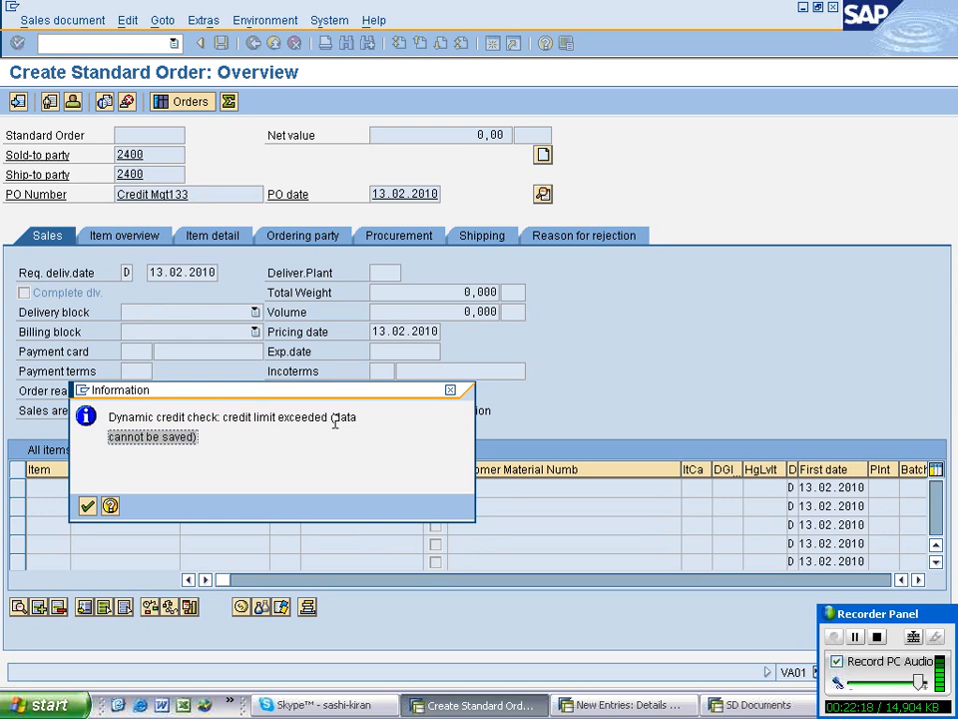
double_click(335, 423)
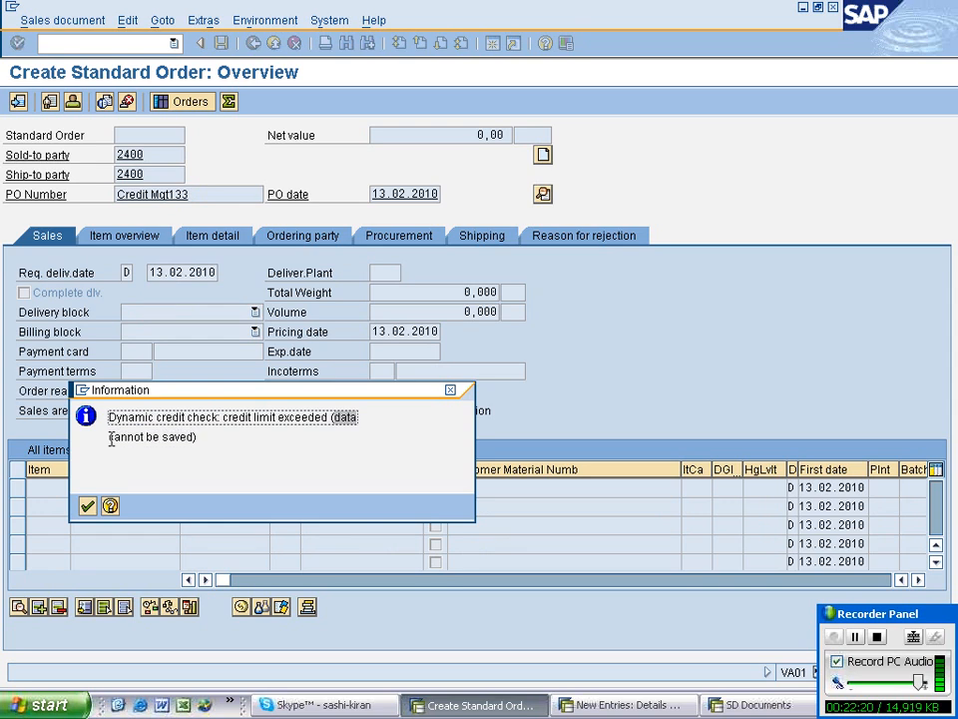
drag(111, 440, 203, 439)
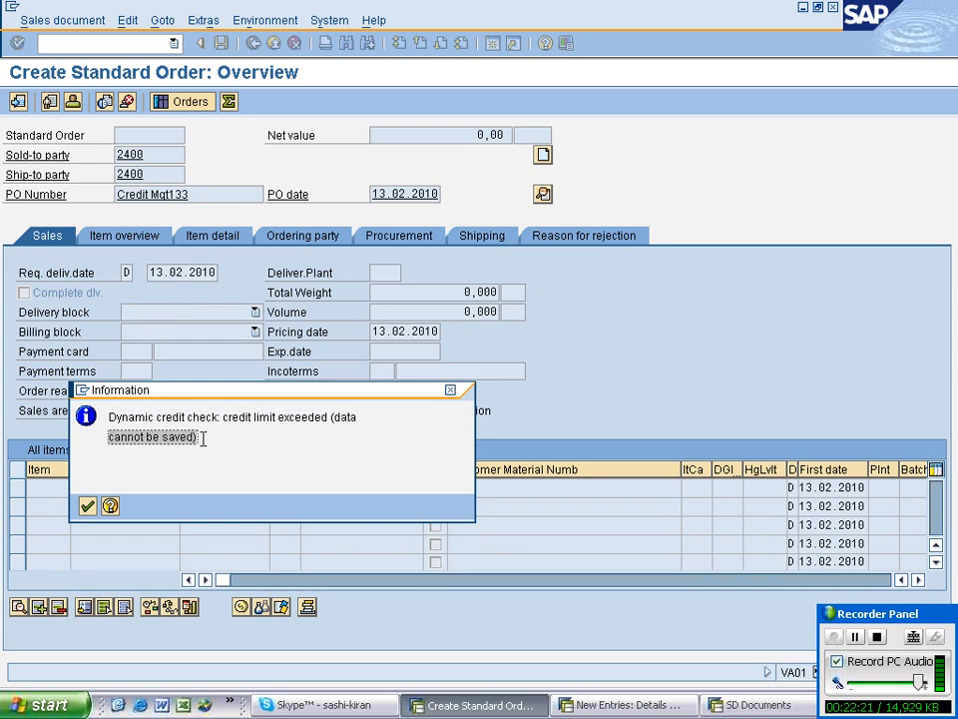
key(Return)
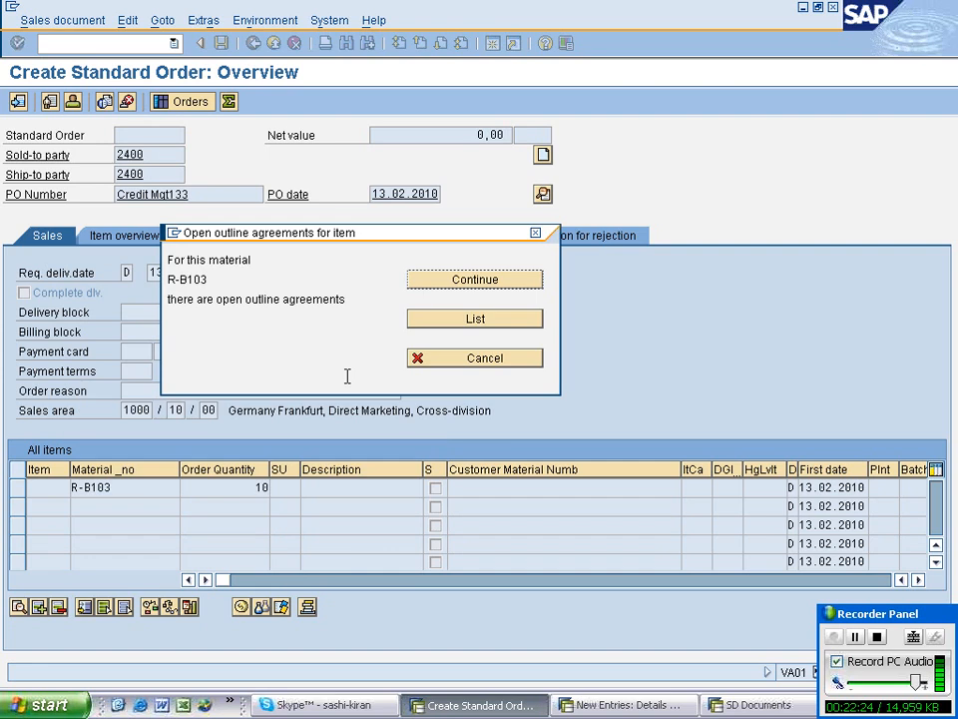
Continue past the open outline agreements and availability control, and try to save the order.
key(Return)
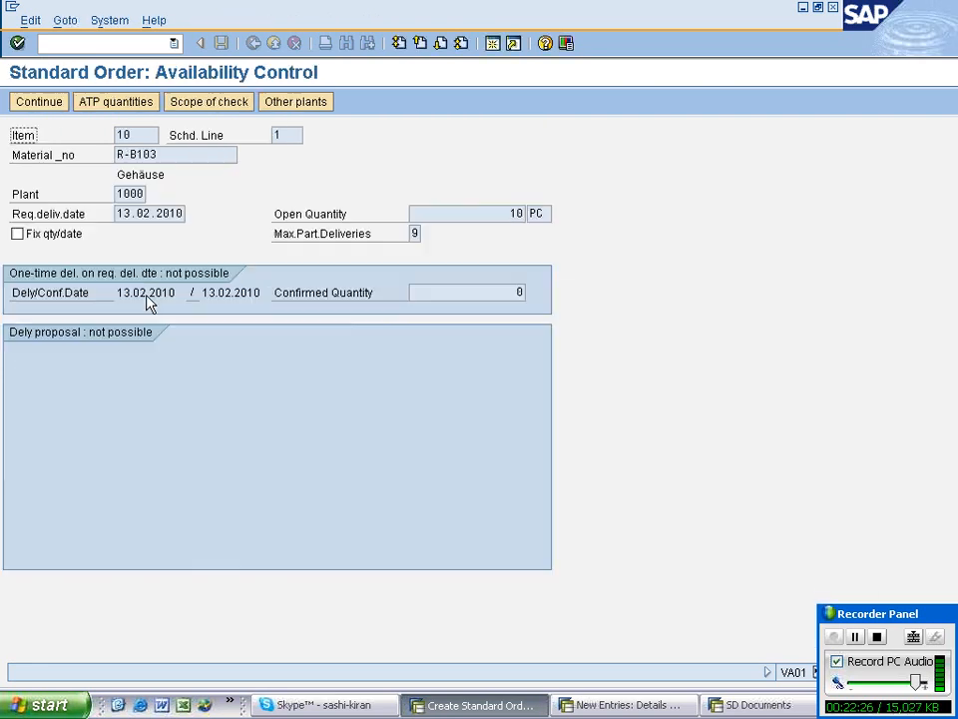
key(Return)
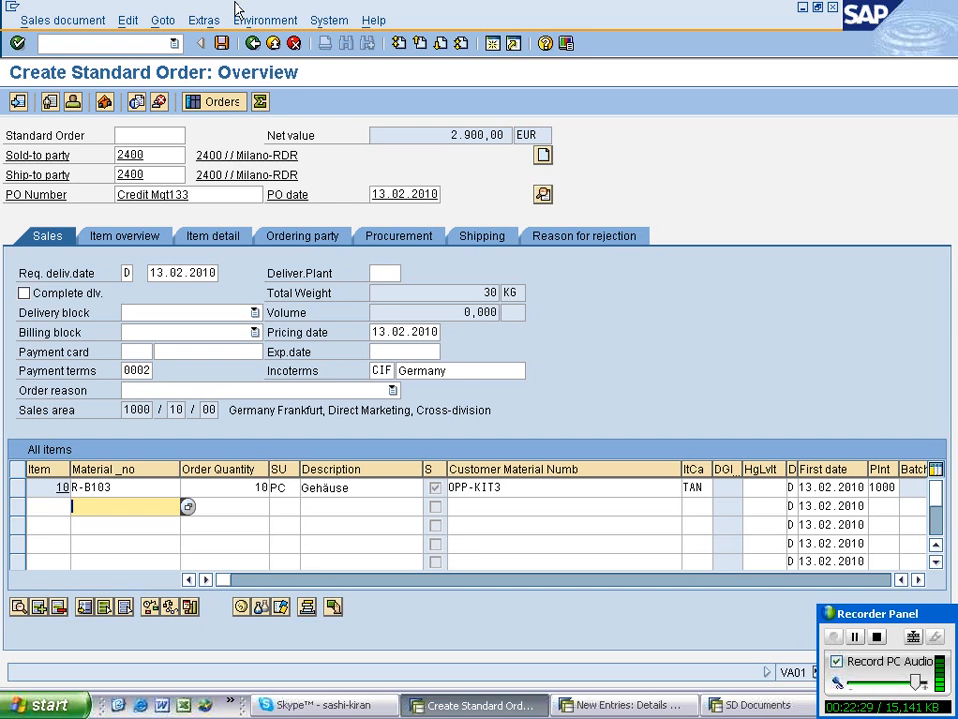
click(221, 43)
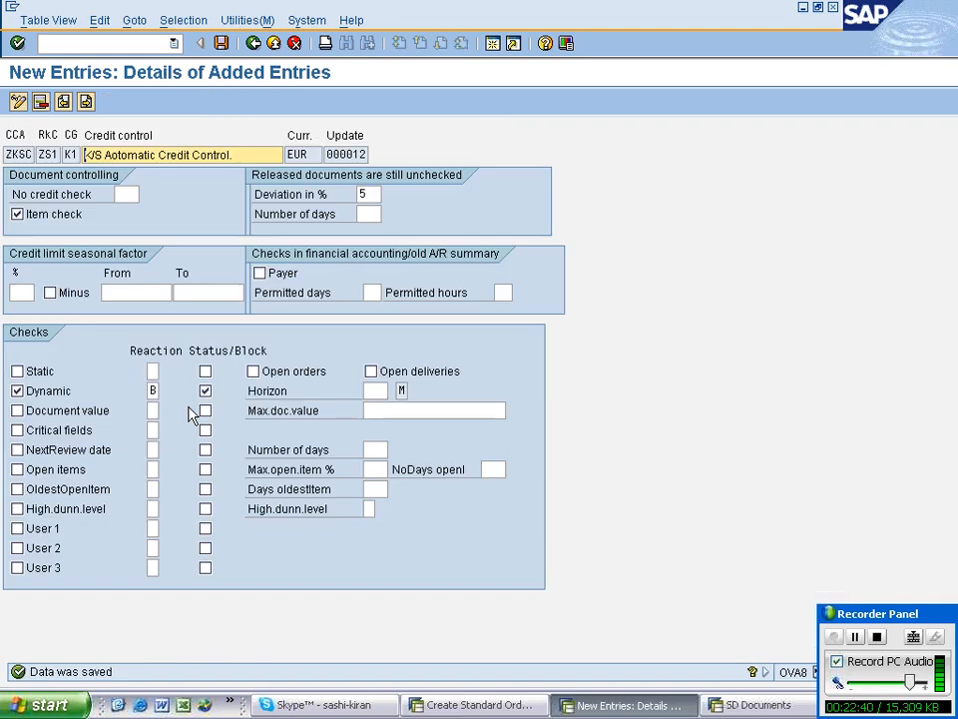
Set the Dynamic check's reaction to D (Like B + value by which the credit limit has been exceeded) and save the credit control entry.
click(163, 392)
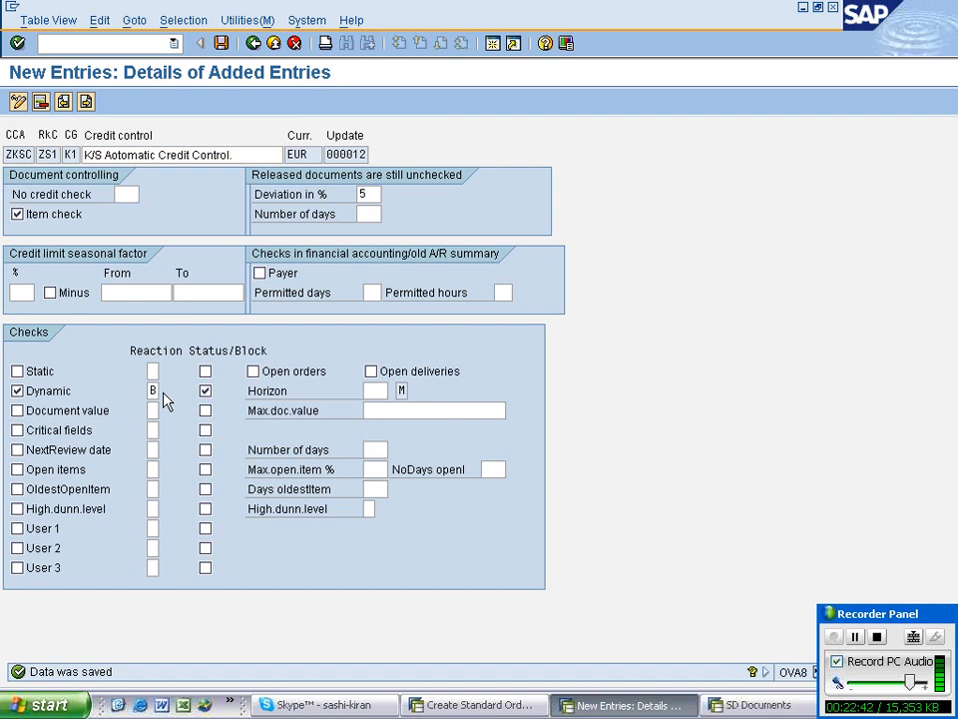
key(F4)
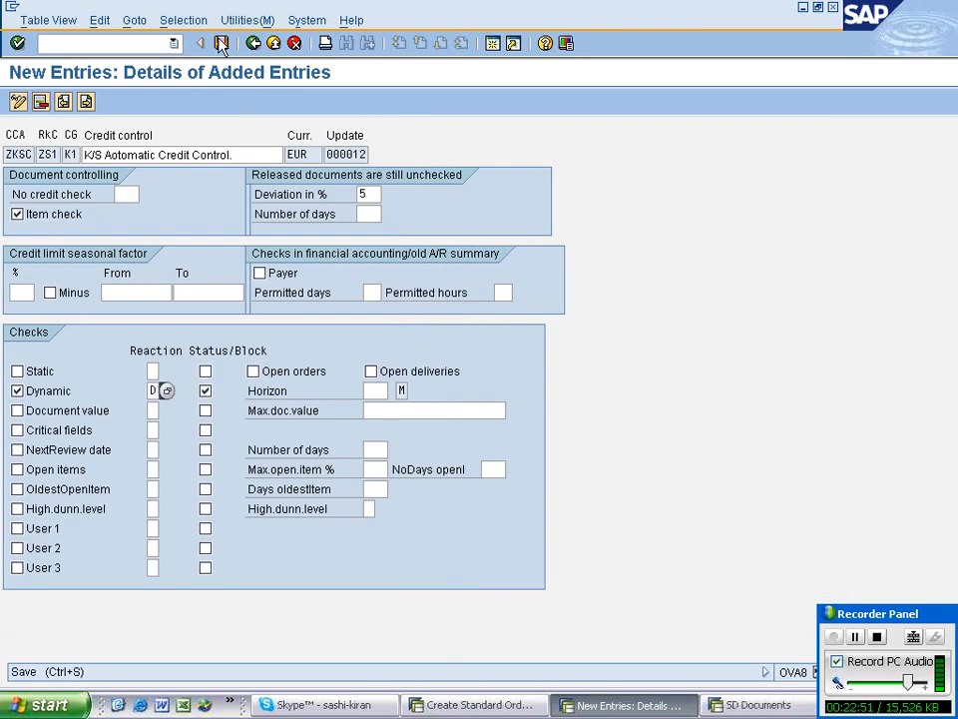
click(222, 46)
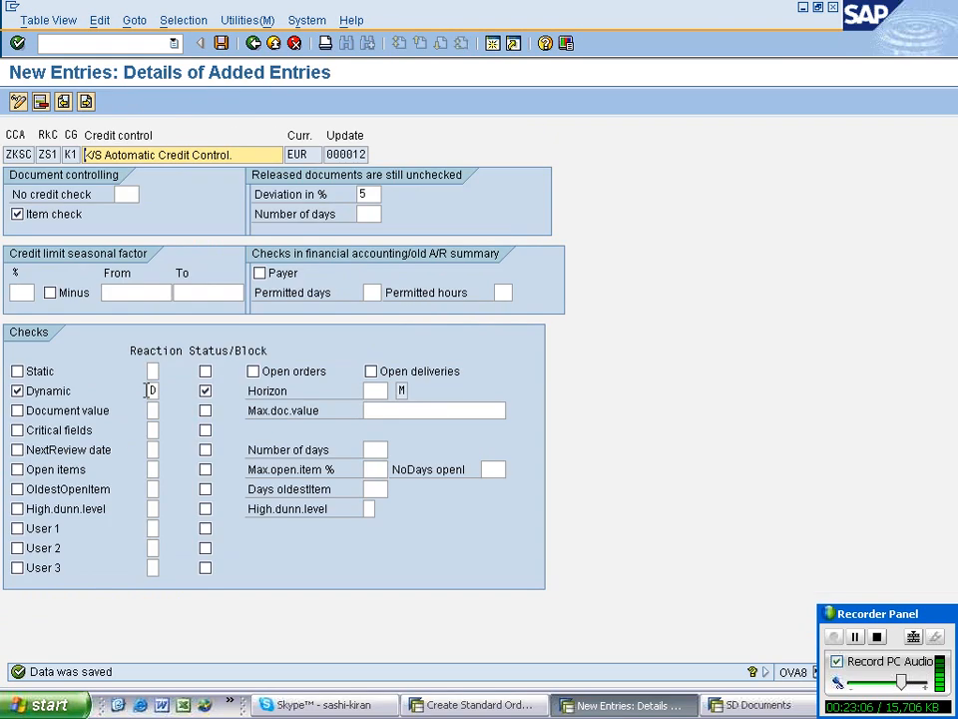
Save the credit control entry again and start a new standard order (OR) for sales area 1000/10/00 with transaction VA01.
key(ctrl+s)
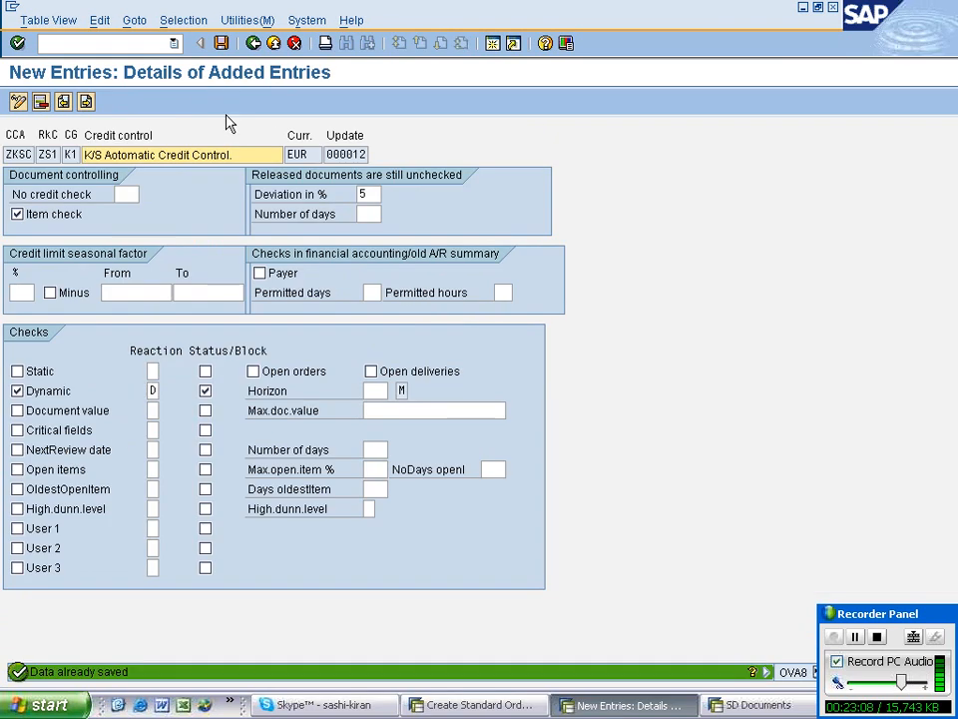
click(454, 708)
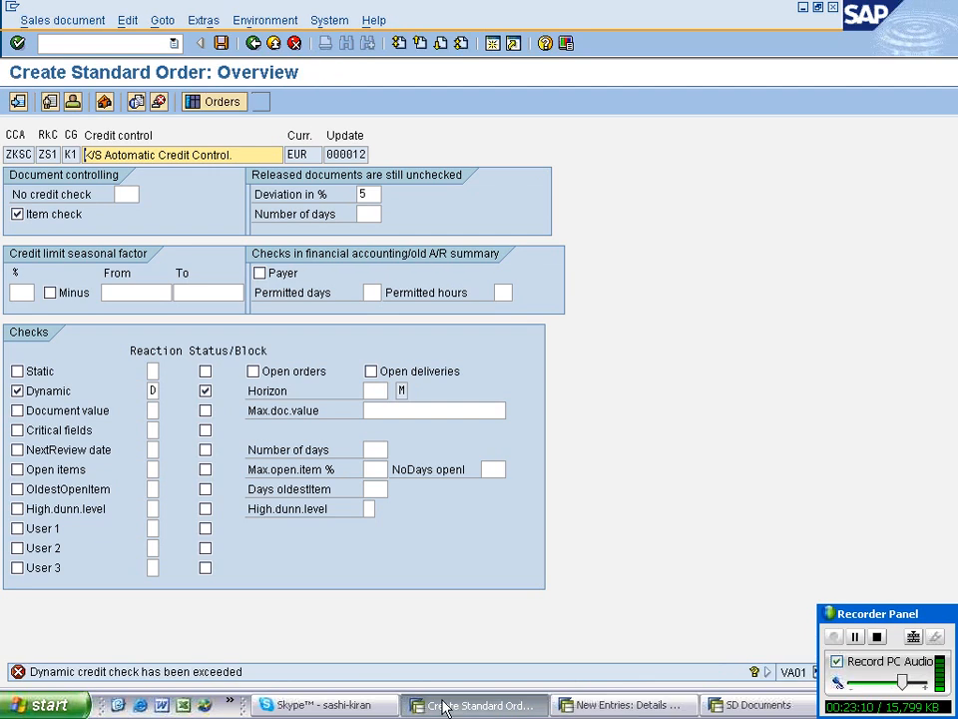
click(89, 41)
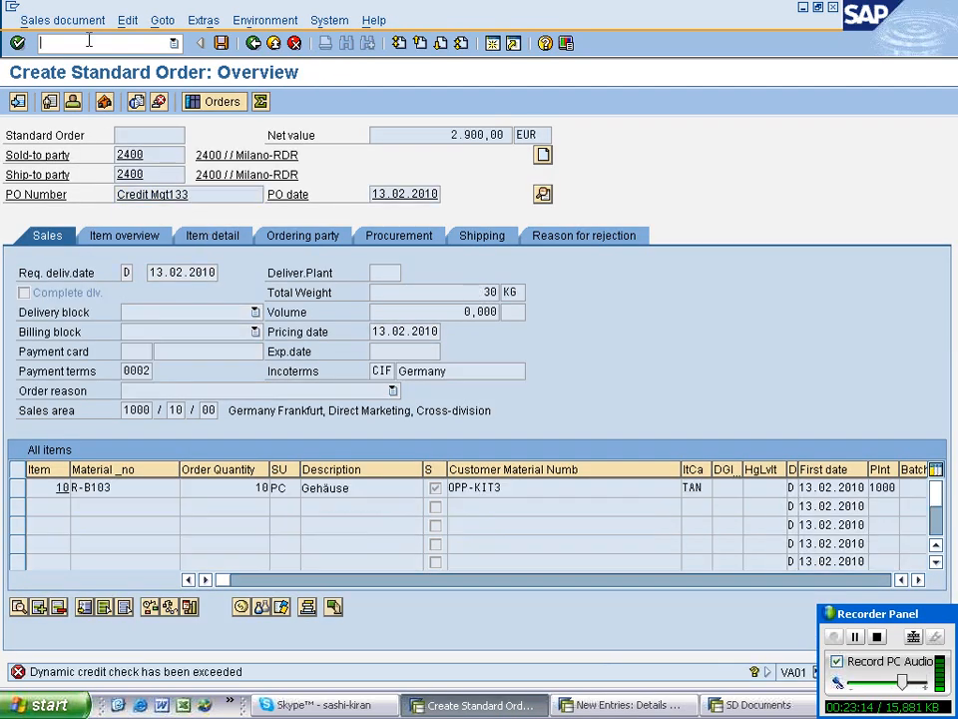
text(/nva)
text(01)
key(Return)
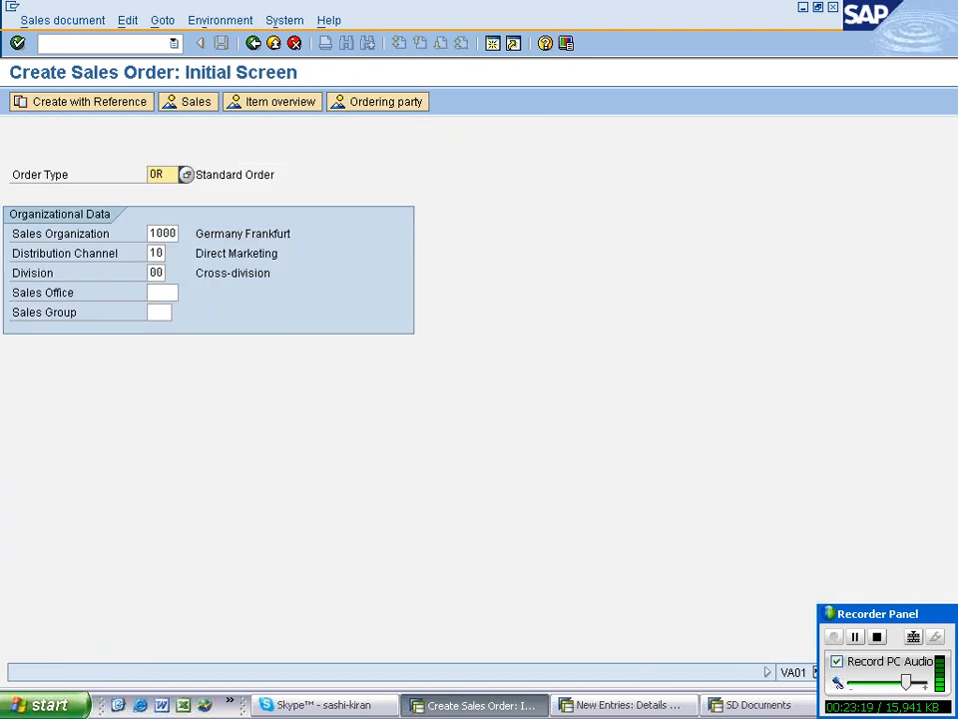
key(Return)
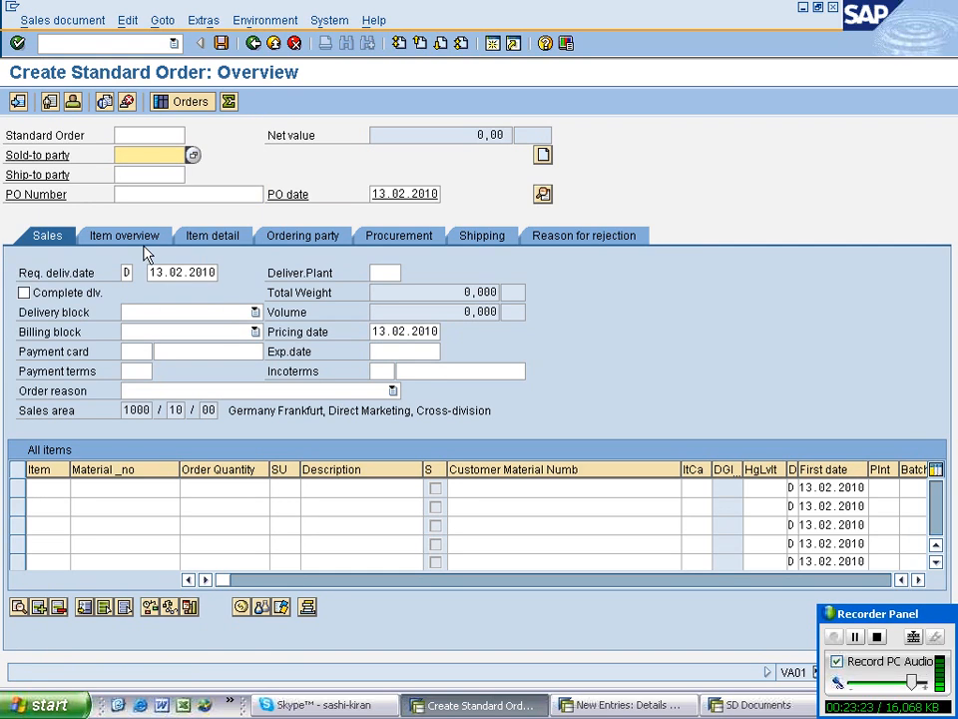
Enter the customer's number as sold-to and ship-to party and set the order's PO number to Credit Mgt133.
text(2400)
click(141, 176)
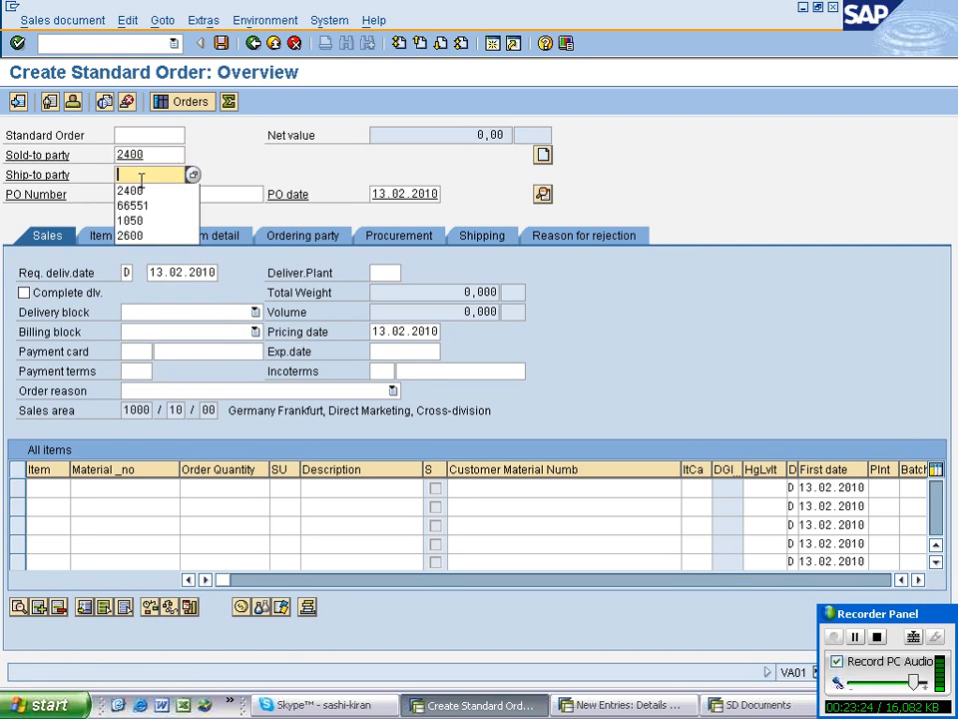
click(143, 192)
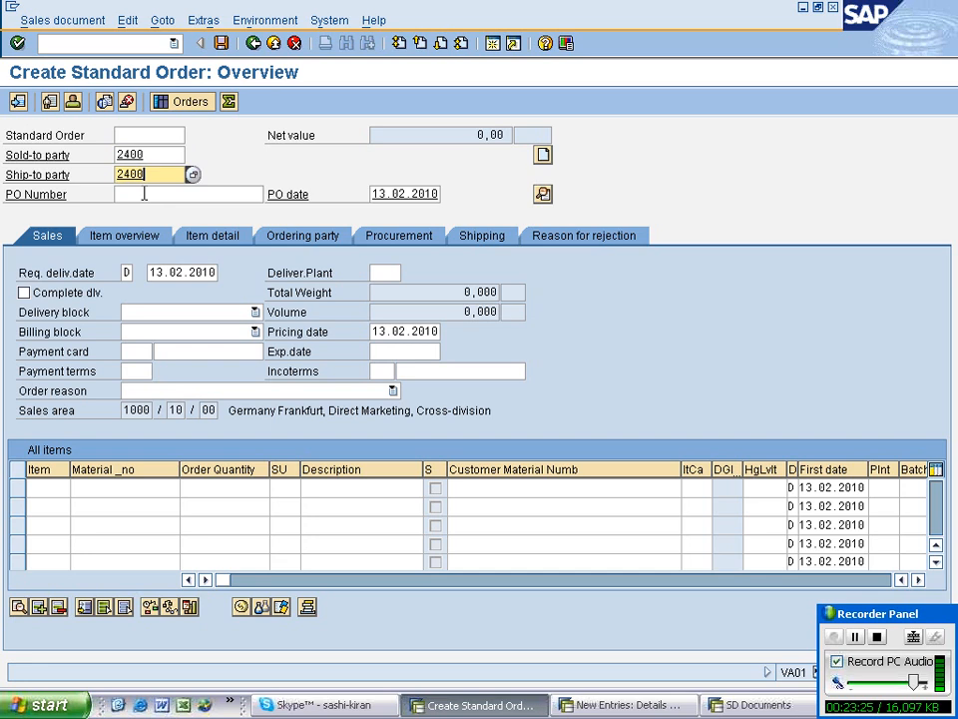
click(144, 194)
click(151, 213)
click(207, 199)
key(BackSpace)
key(BackSpace)
text(33)
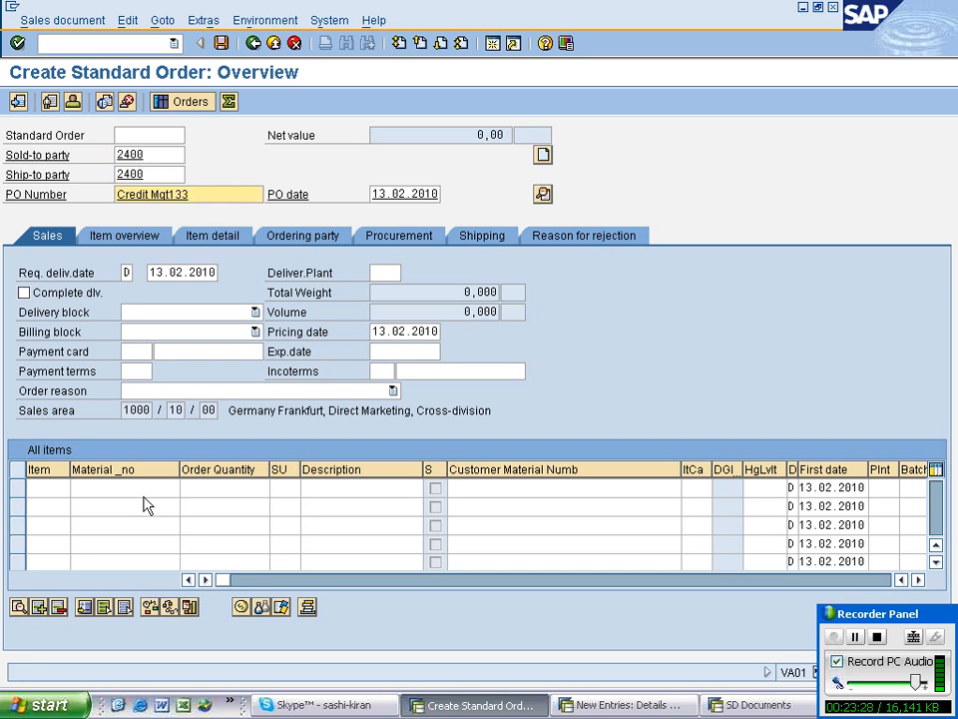
Add material R-B103 with order quantity 10 as the first item and run the entry check.
click(120, 487)
text(R-B103)
click(224, 486)
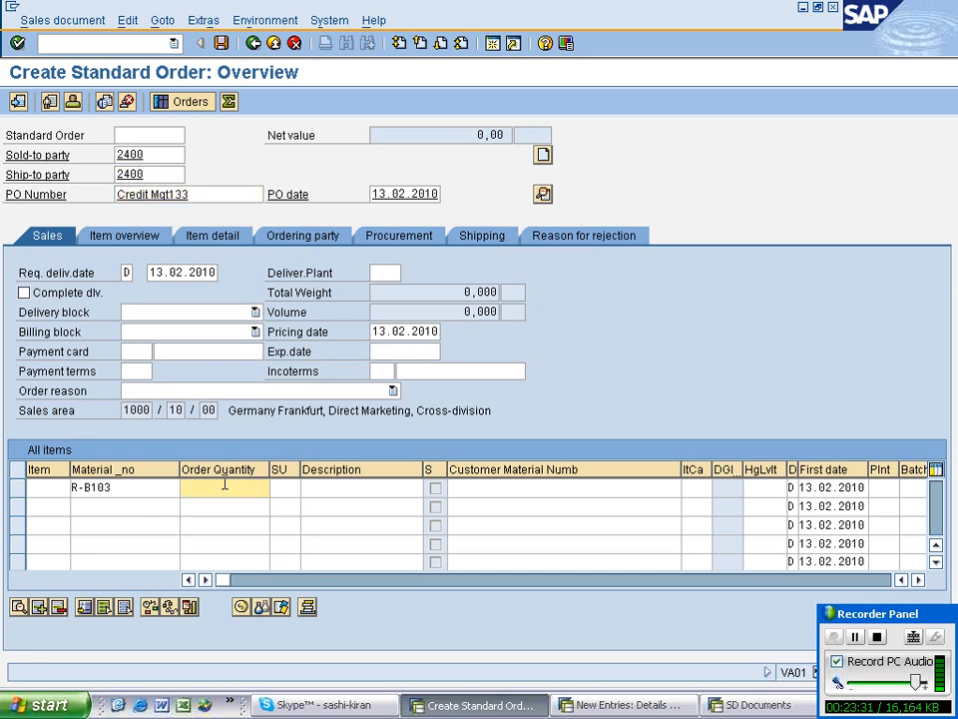
key(Return)
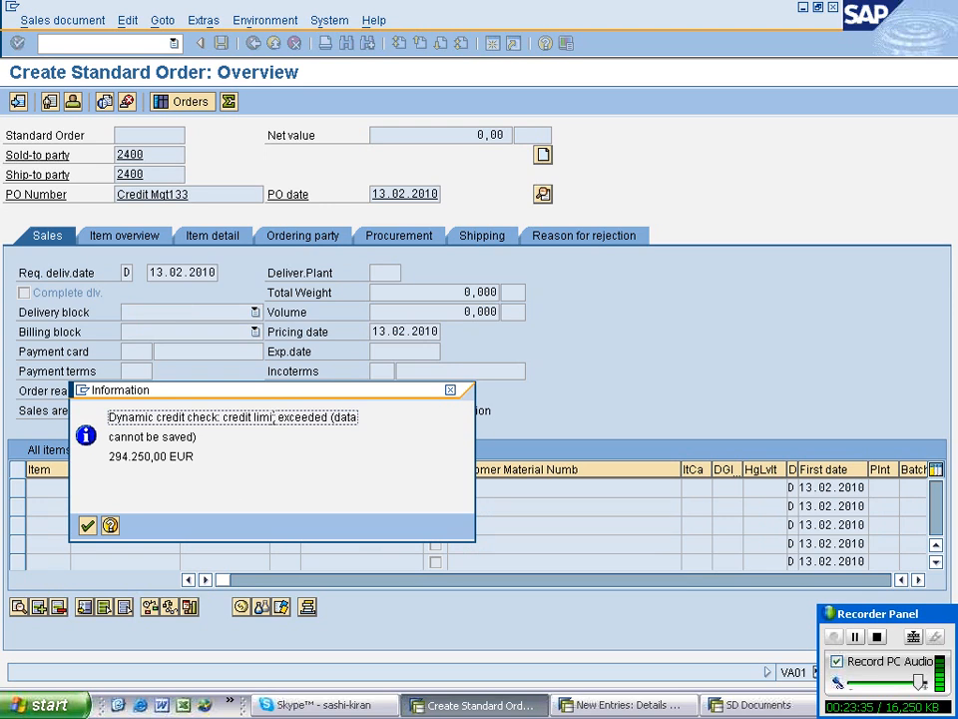
Examine the dynamic credit check message and the amount by which the credit limit is exceeded.
key(Down)
key(Down)
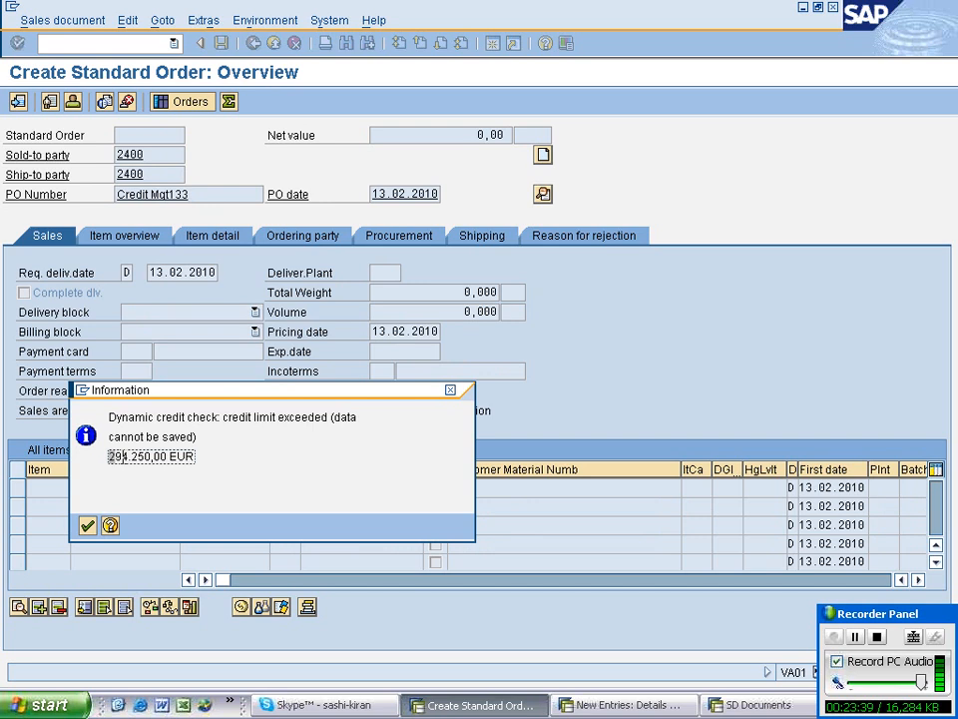
drag(141, 455, 219, 454)
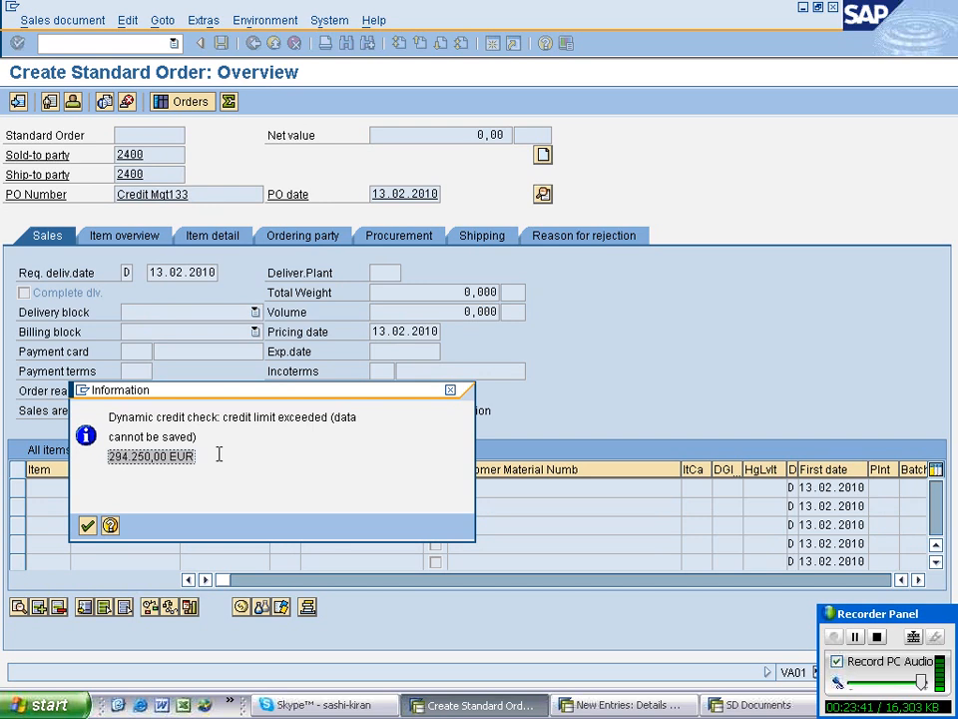
Clear the Status/Block option of the Dynamic check for ZKSC, ZS1 and K1 and save the credit control entry.
click(649, 705)
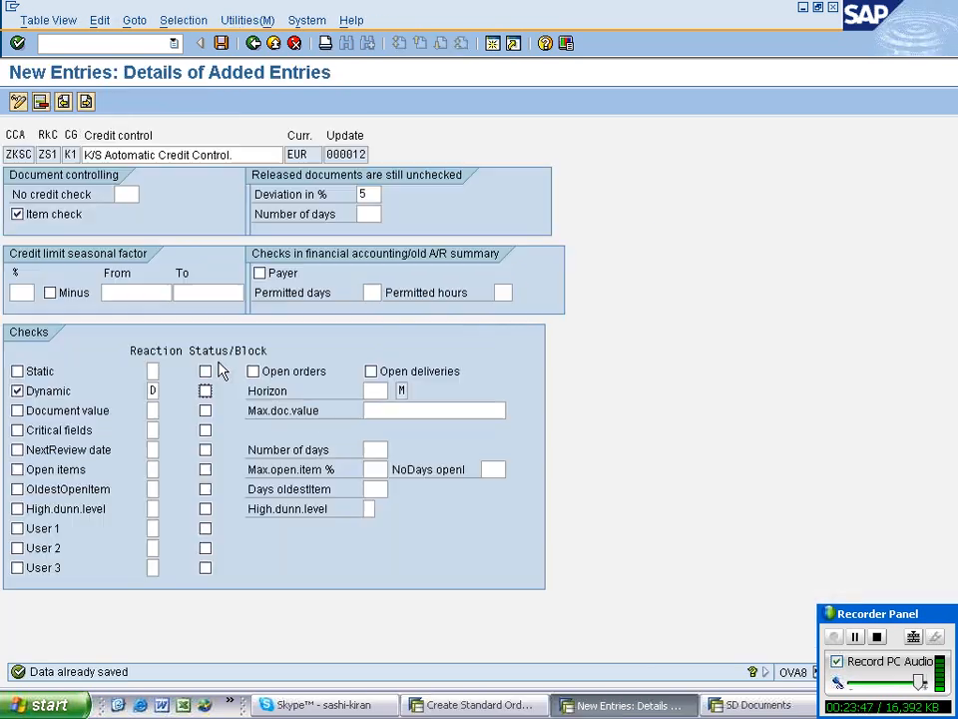
click(205, 390)
key(ctrl+s)
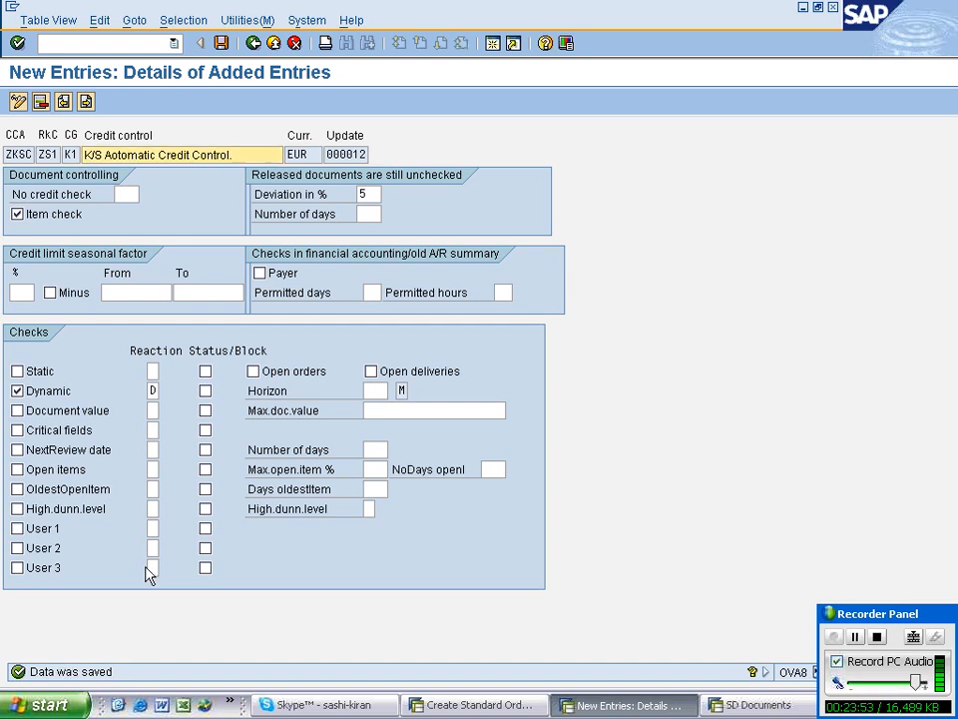
Acknowledge the order's credit check message and continue past the open outline agreements for material R-B103.
click(454, 701)
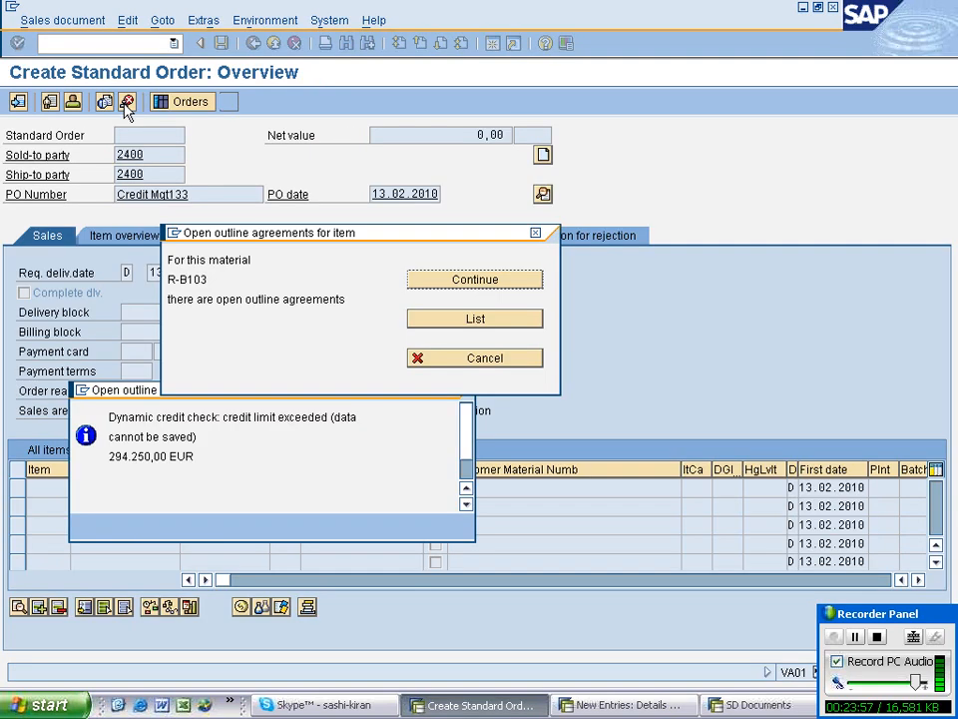
click(428, 281)
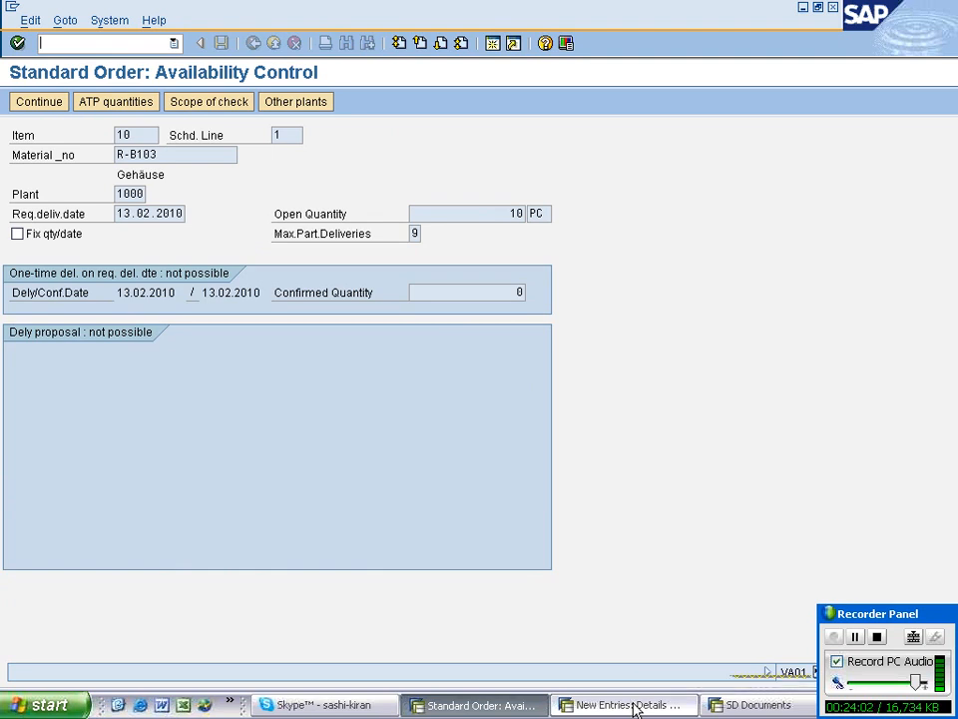
text(/)
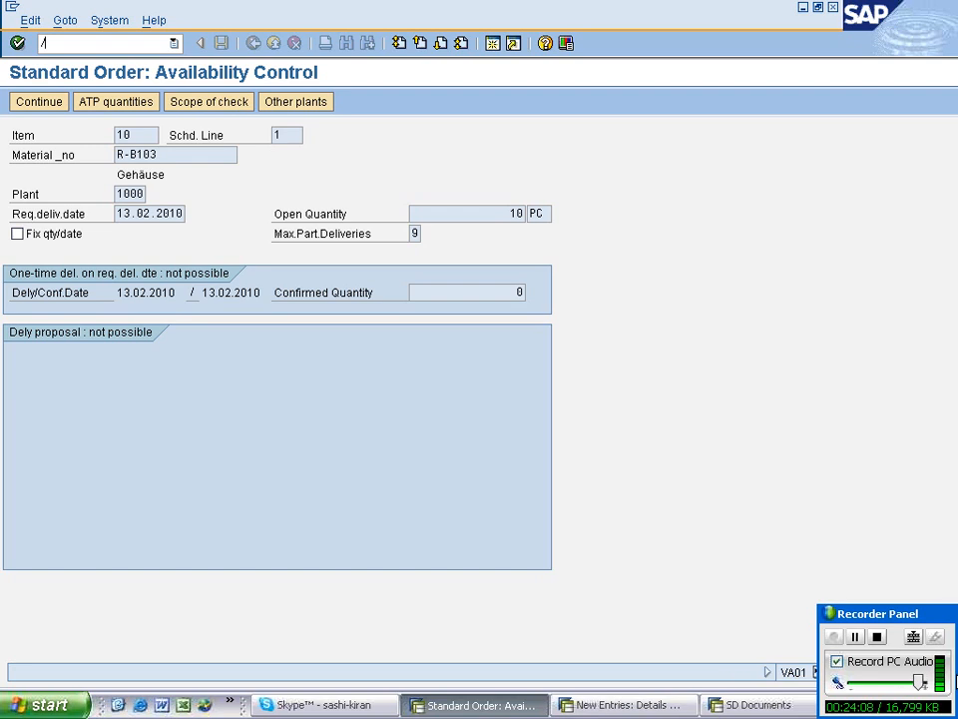
text(nva01)
key(Return)
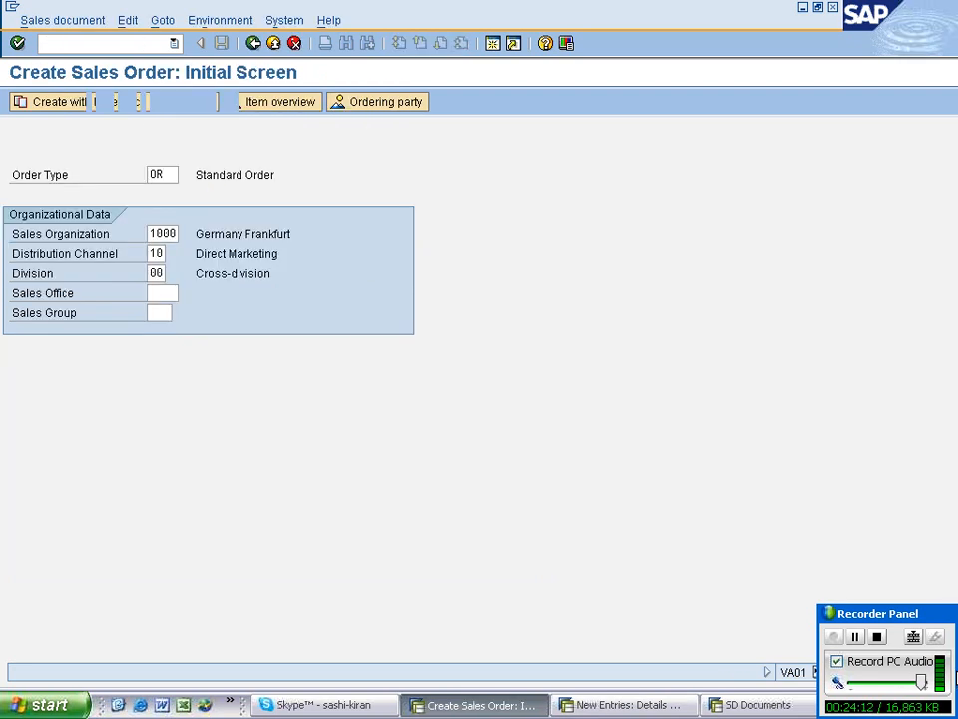
key(Return)
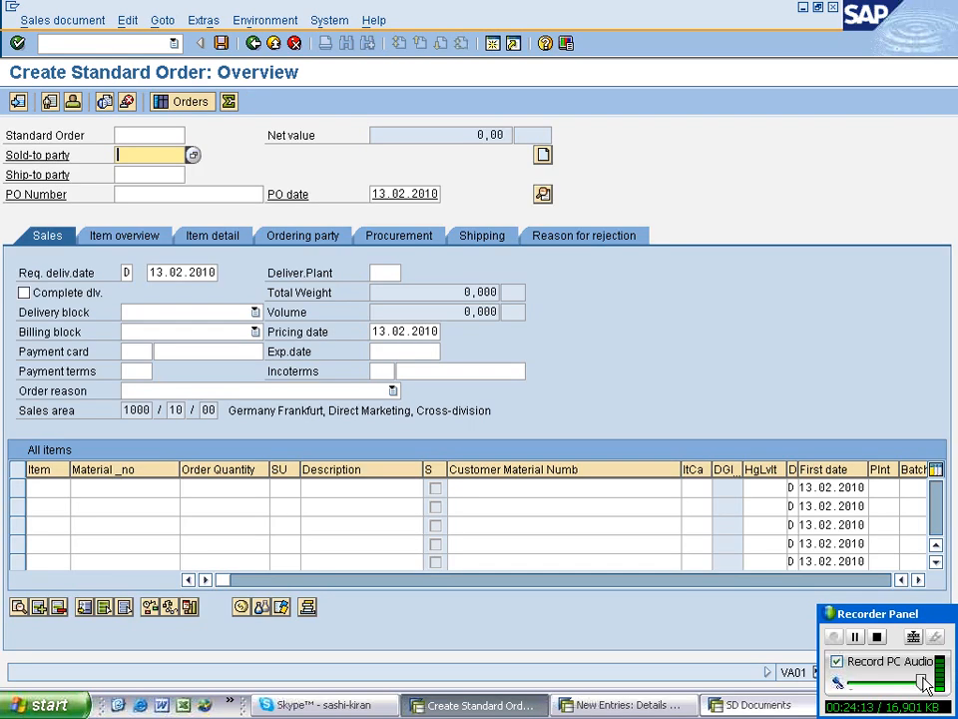
click(145, 155)
click(132, 169)
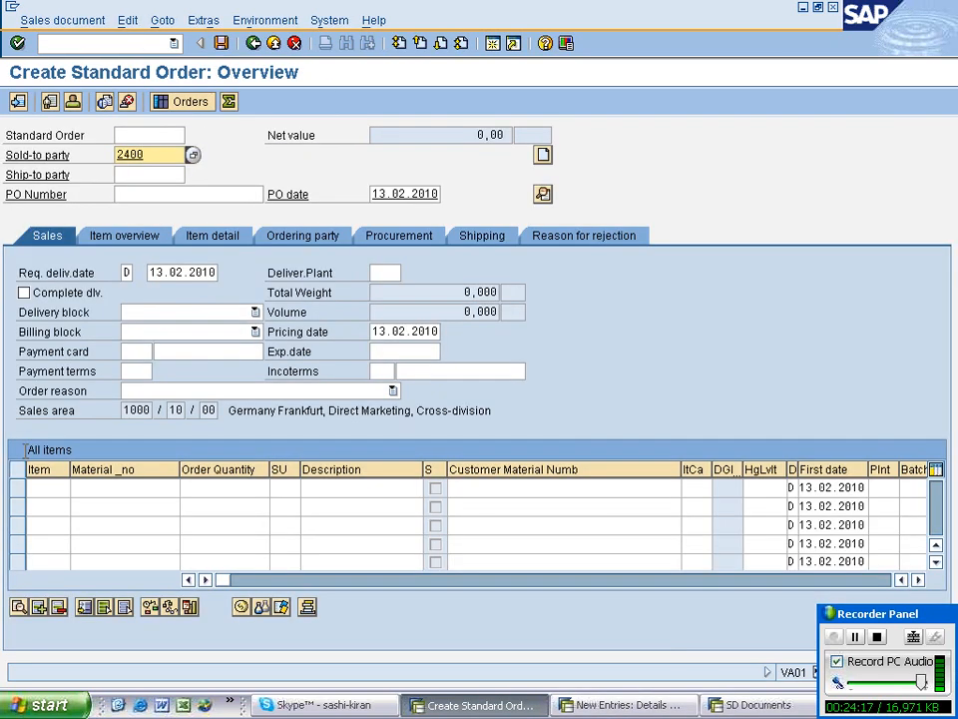
Set the Dynamic check's reaction to A in the credit control entry.
key(alt+Tab)
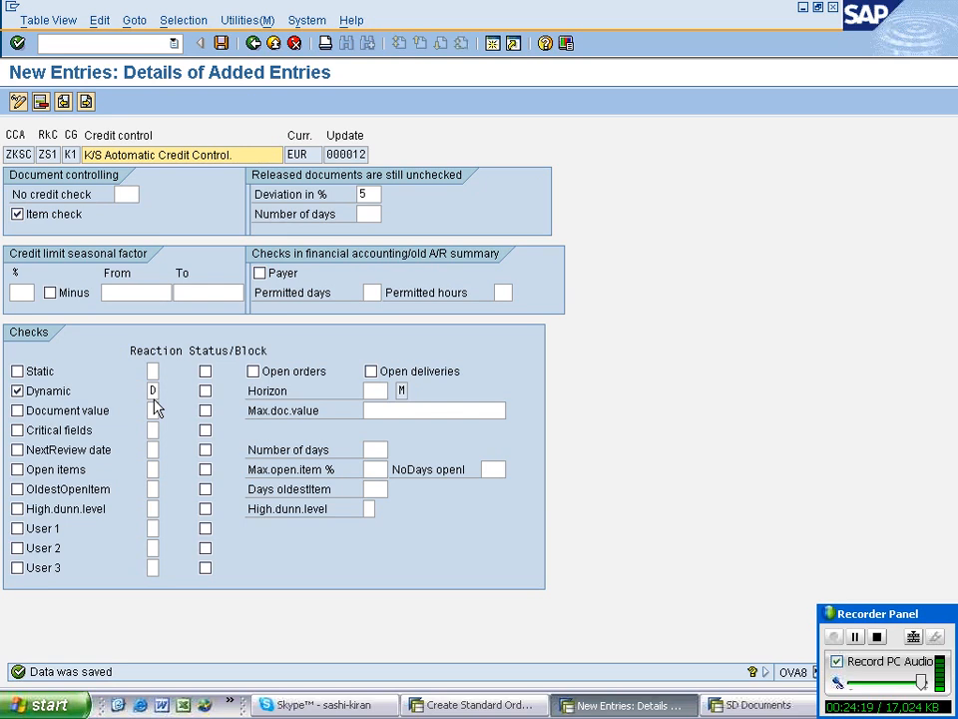
click(151, 452)
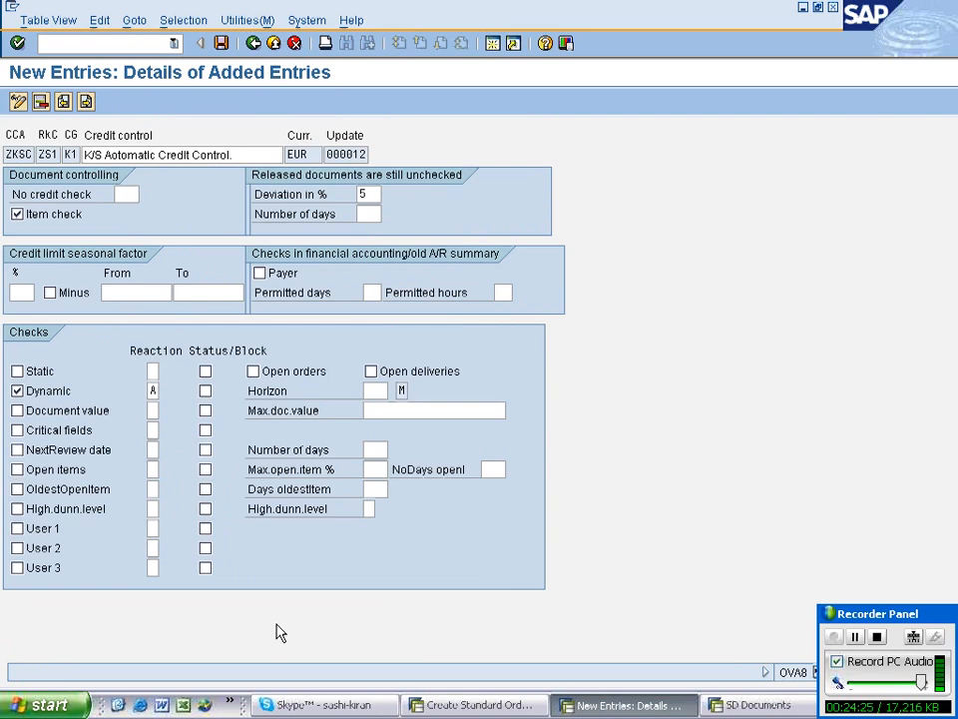
Restart transaction VA01 in the order session and open a fresh standard order (OR) for sales area 1000/10/00.
key(alt+Tab)
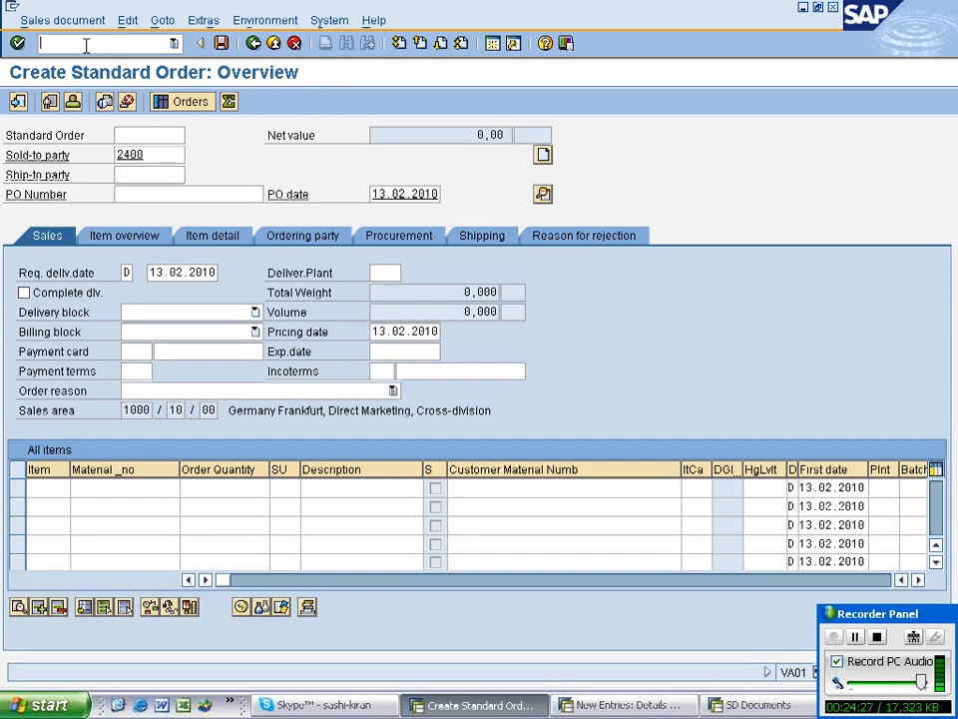
text(/nva)
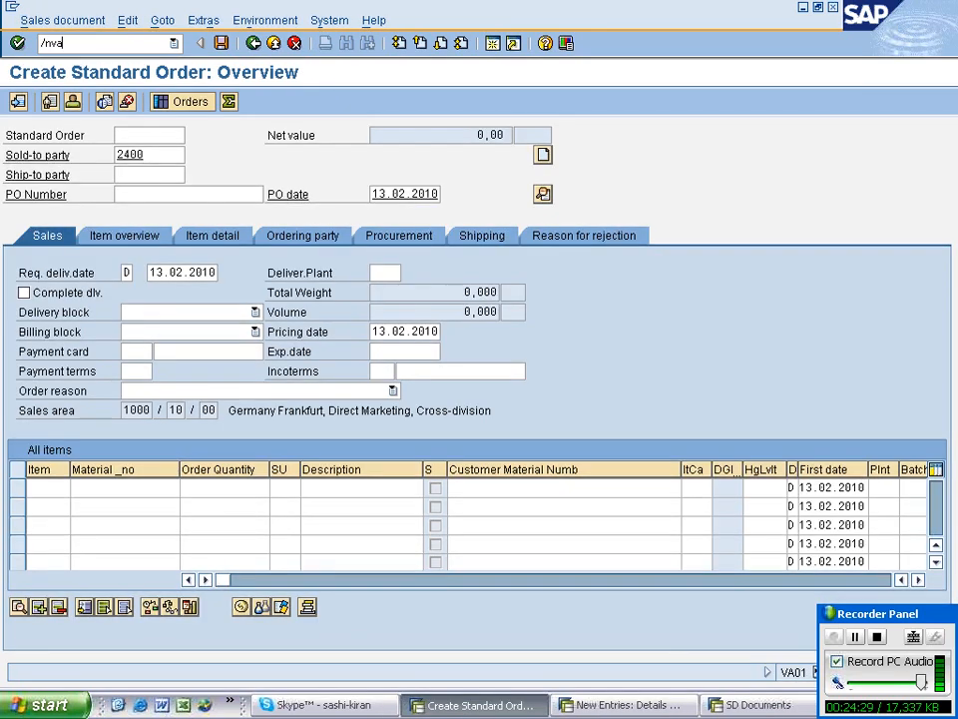
text(01)
key(Return)
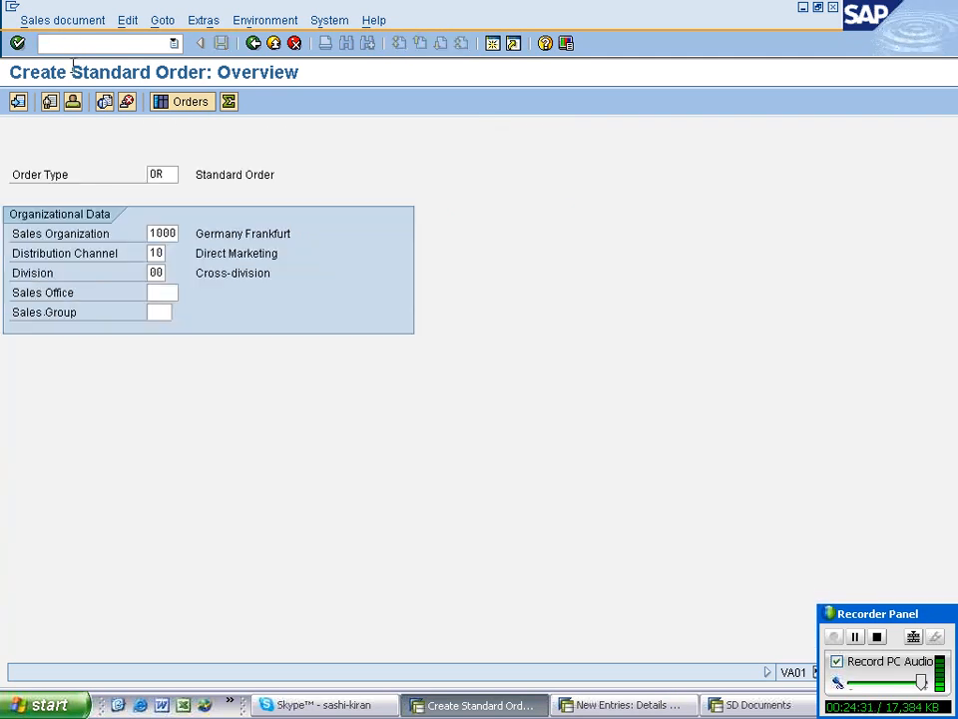
key(Return)
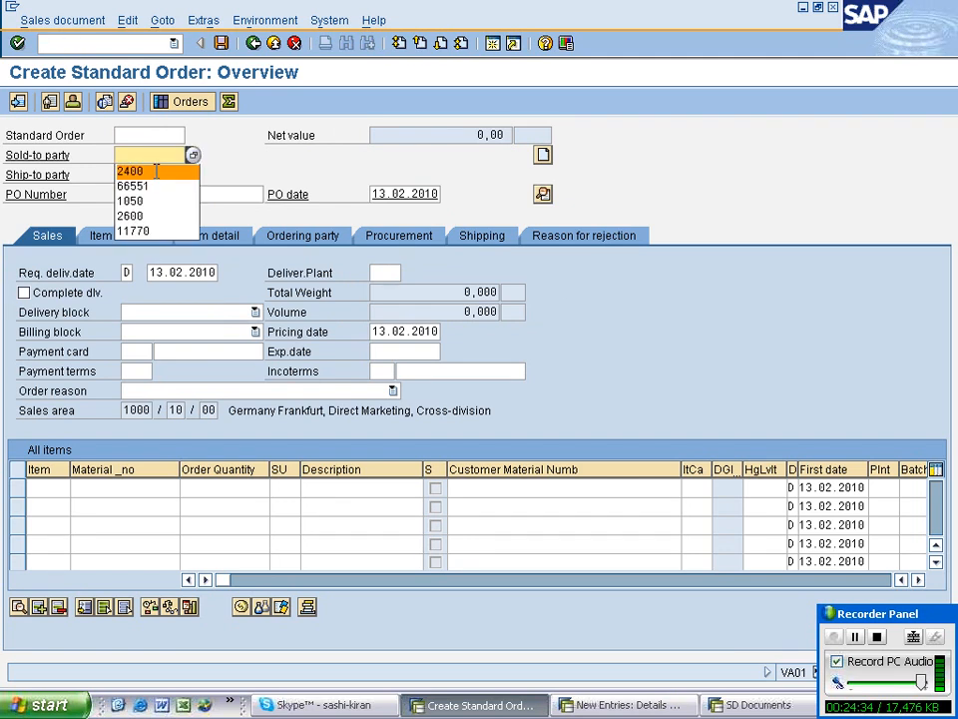
Fill in the customer's number as sold-to and ship-to party and enter Credit Mgt133 as the PO number.
click(155, 172)
key(Tab)
key(Tab)
text(Credit Mgt133)
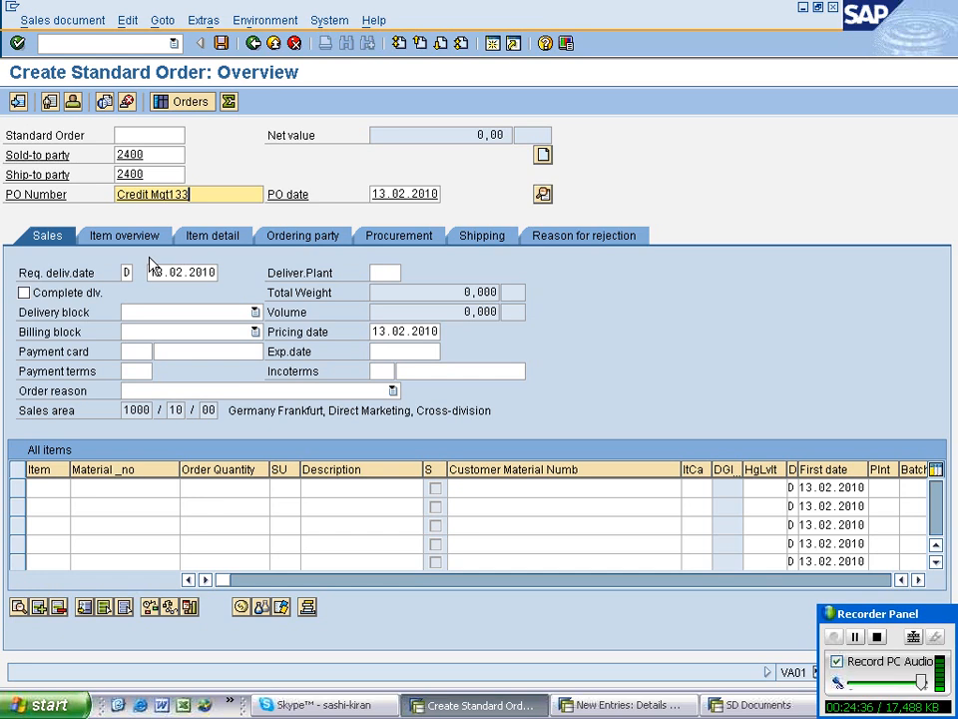
Add material R-B103 with its order quantity as the new order's first item and run the entry check.
click(110, 487)
text(R-B103)
click(221, 488)
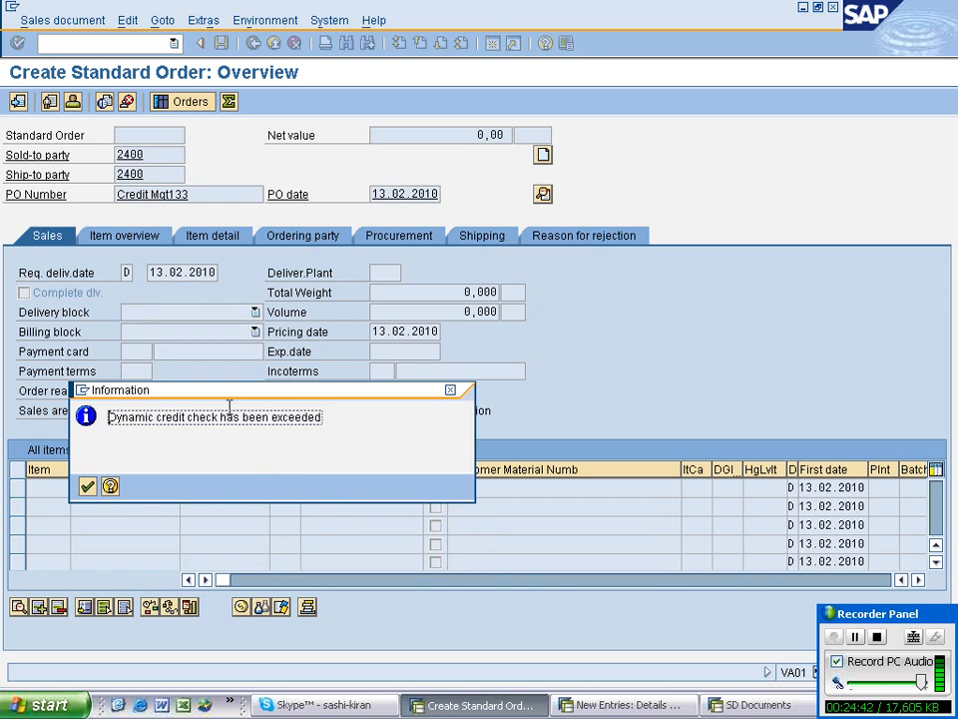
Acknowledge the dynamic credit check warnings and save the order.
key(alt+Tab)
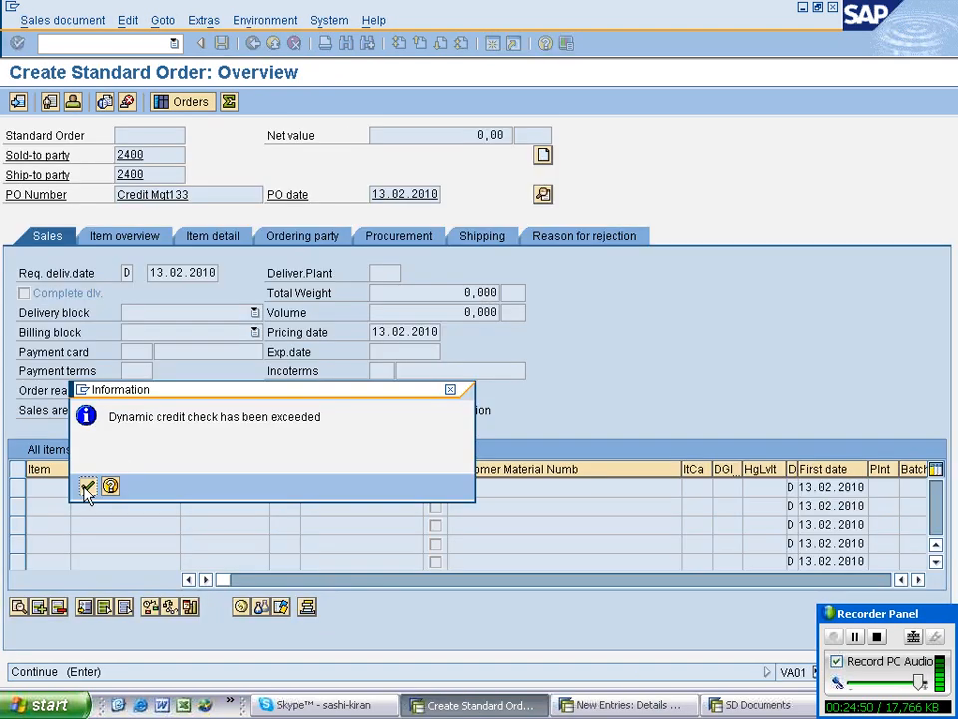
click(87, 487)
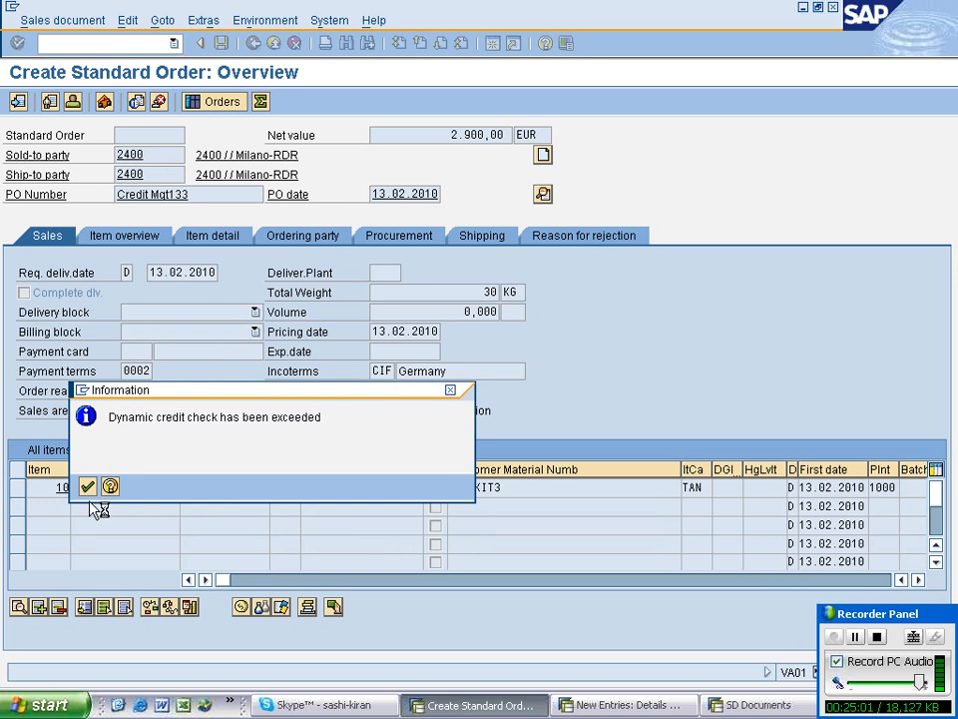
click(87, 487)
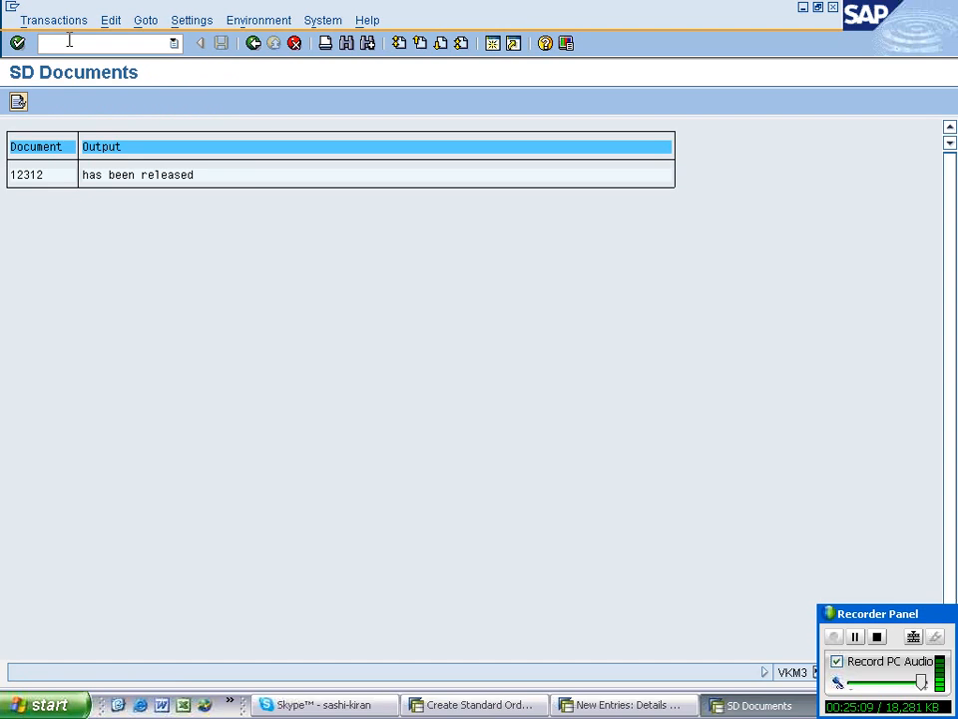
Open transaction VKM3 and list the credit-relevant SD document for the proposed sales document number.
click(69, 40)
text(/nvk)
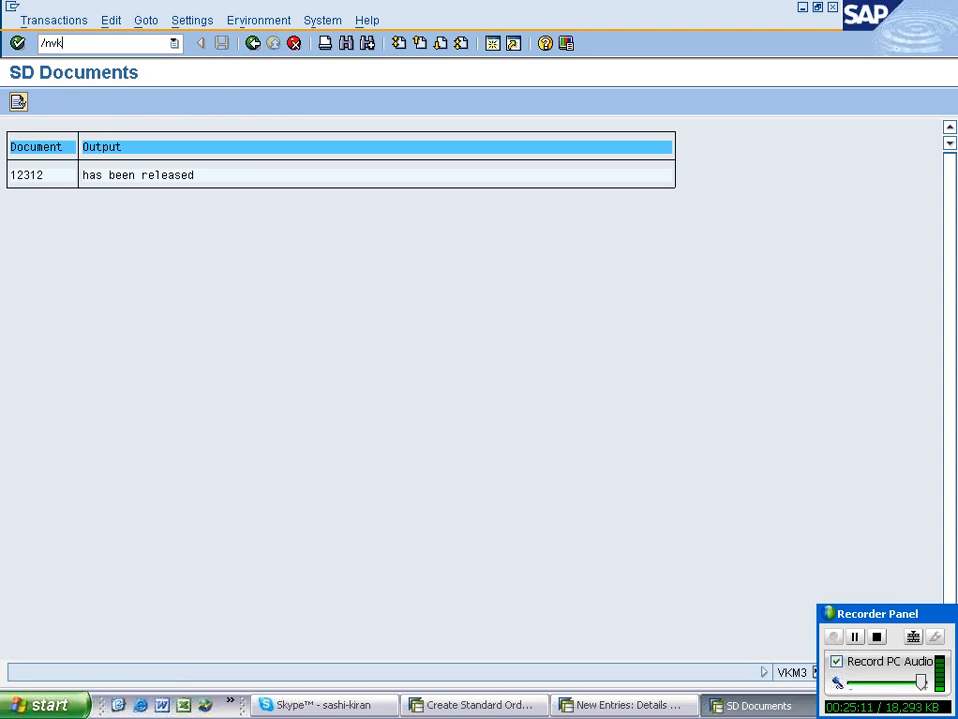
text(m3)
key(Return)
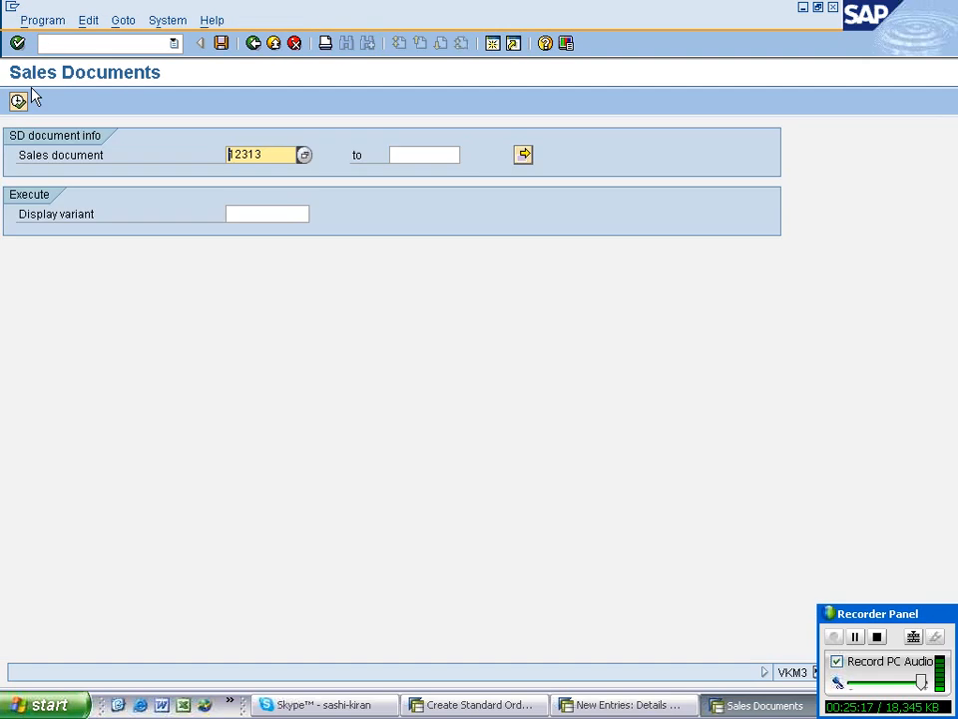
click(18, 101)
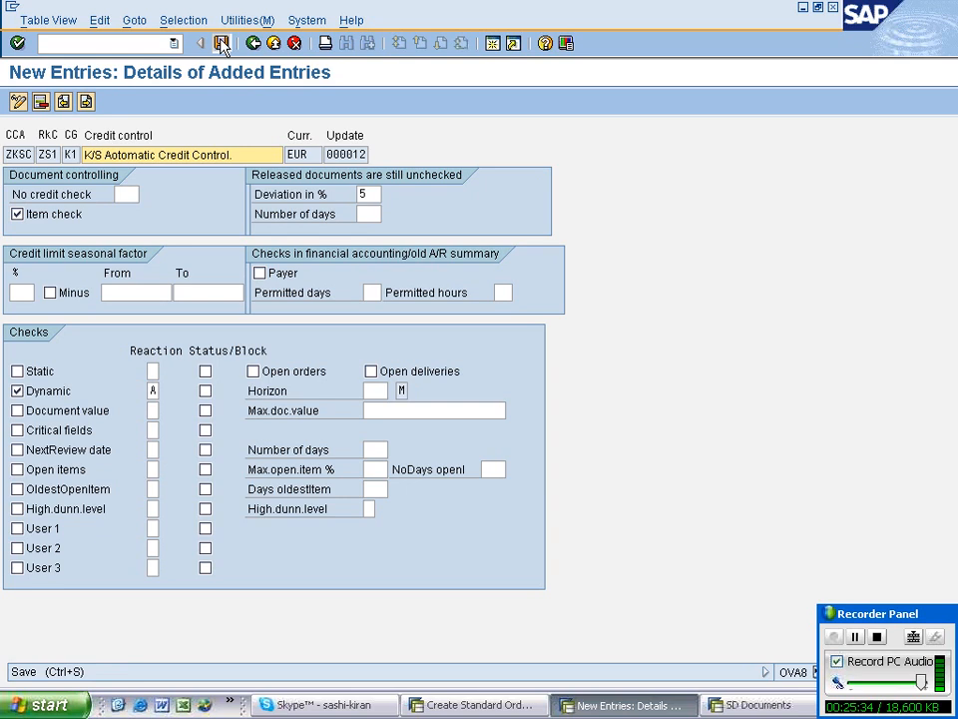
Save the credit control entry with the Dynamic check's reaction A.
click(223, 45)
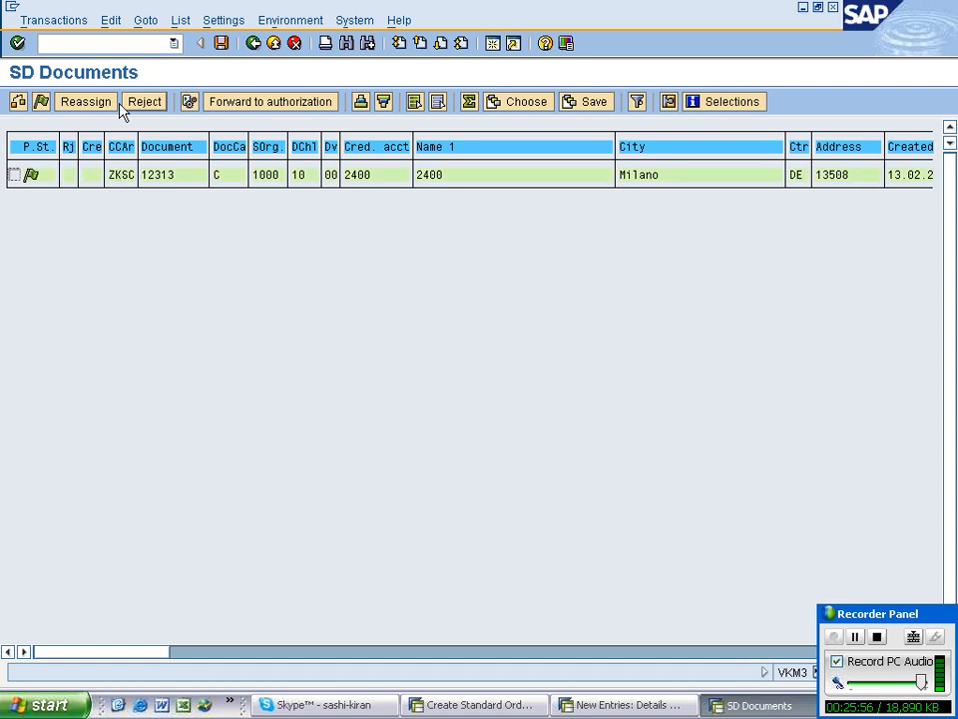
Start a new standard order in VA01 with the customer's number as sold-to and ship-to party and PO number Credit Mgt1332.
click(121, 104)
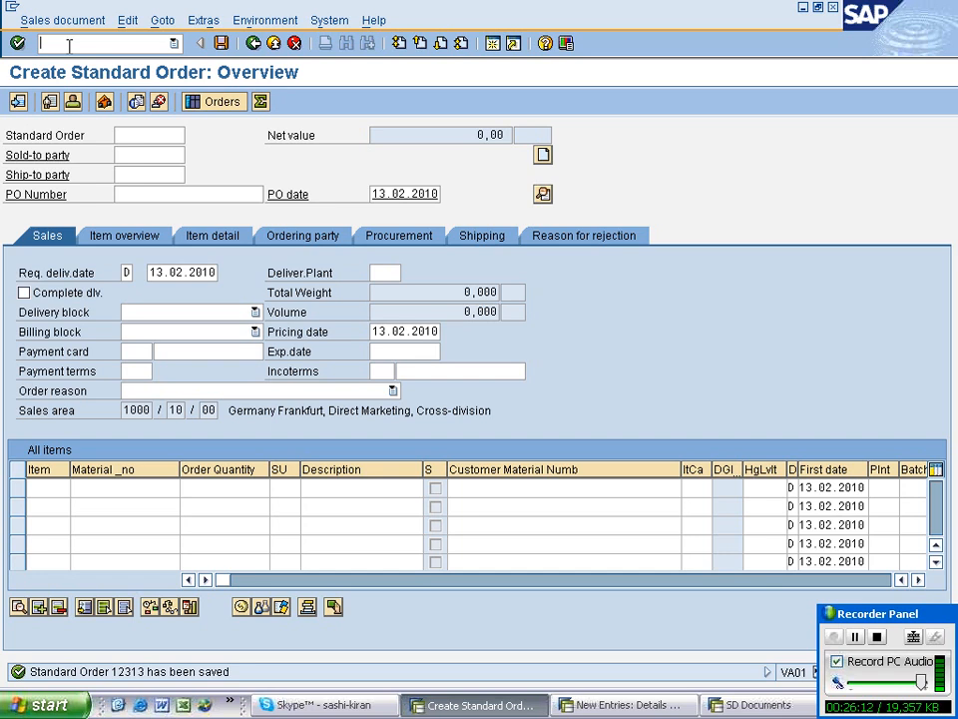
text(/nva01)
key(Return)
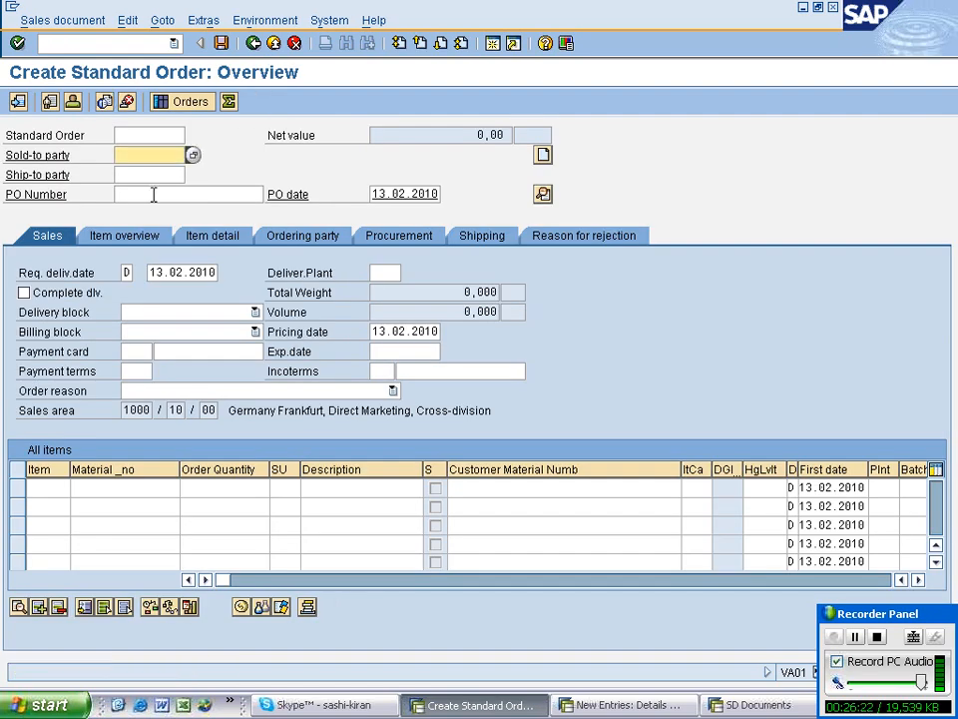
text(2400)
click(152, 175)
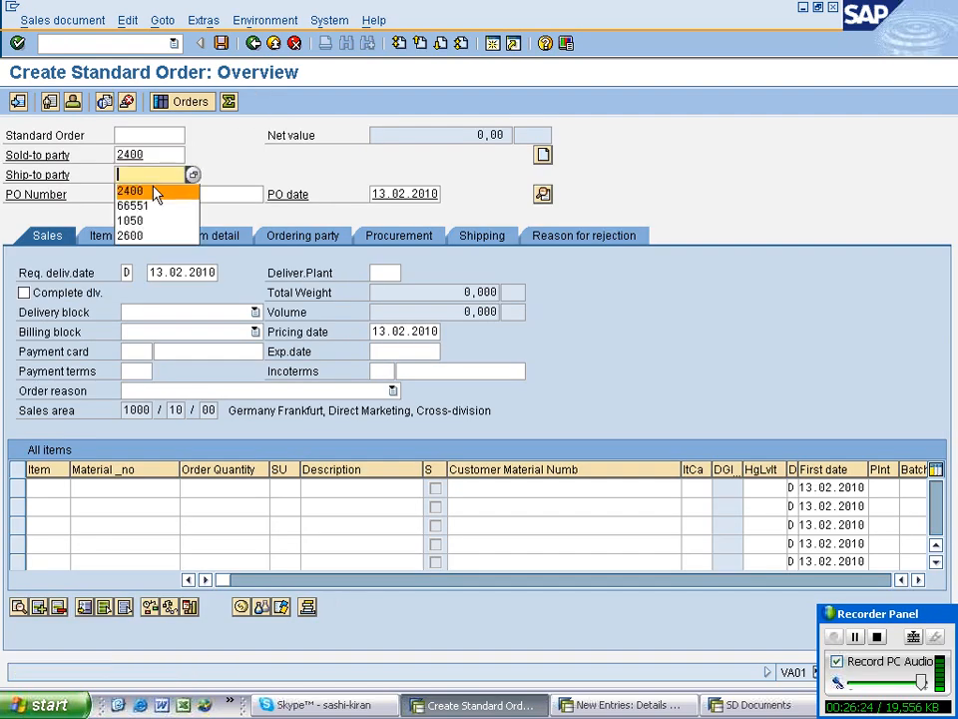
click(154, 192)
text(Credit Mgt133)
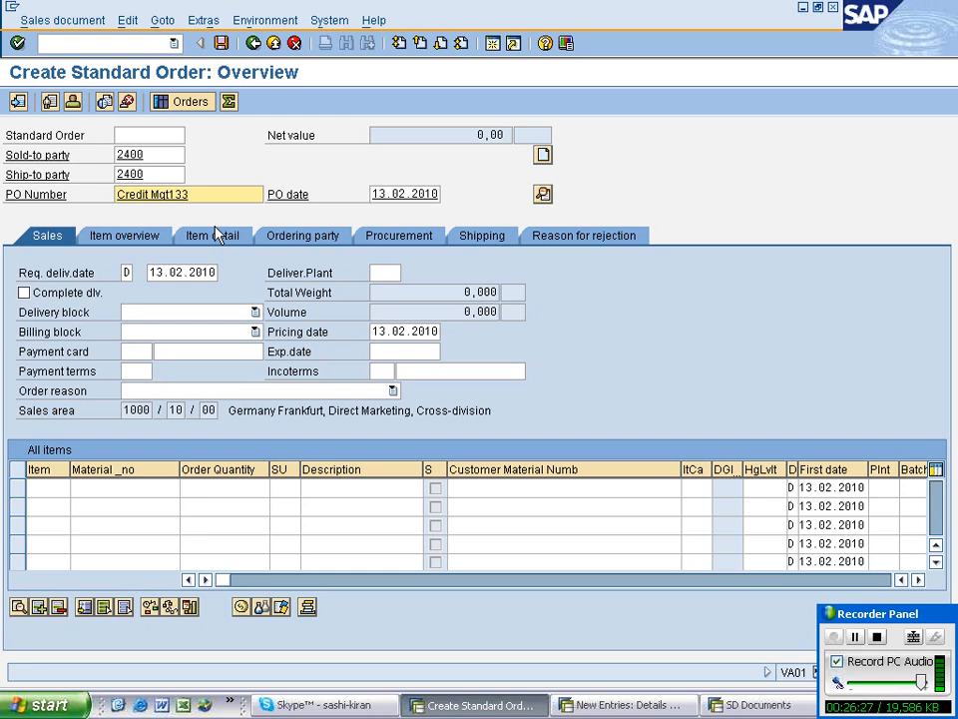
text(2)
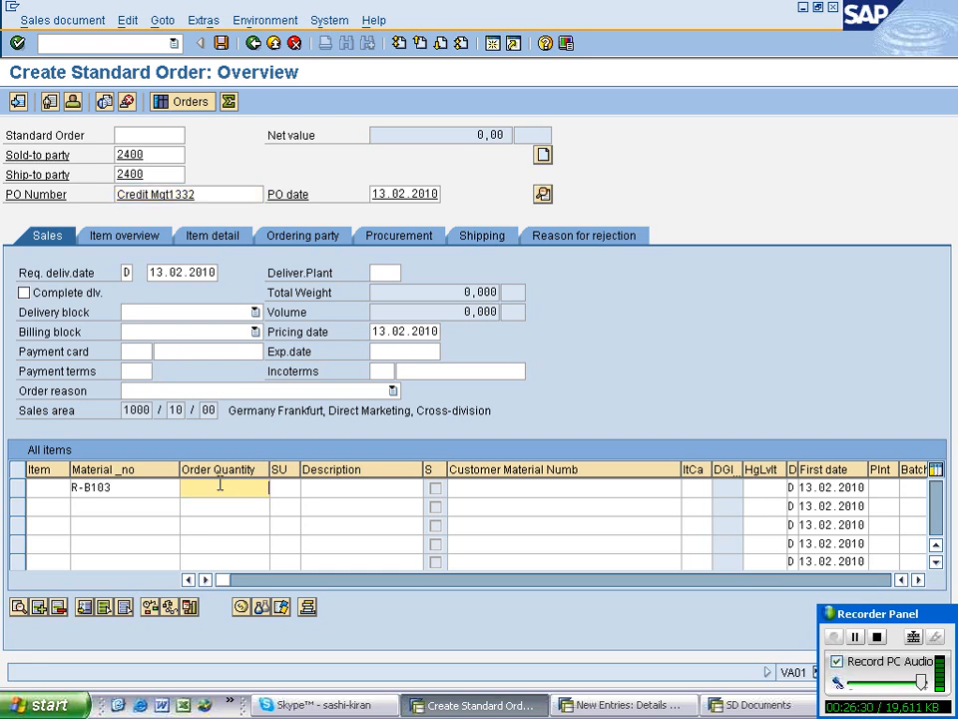
Enter the R-B103 item with order quantity 10, acknowledge the credit check messages and continue through availability control.
text(10)
key(Return)
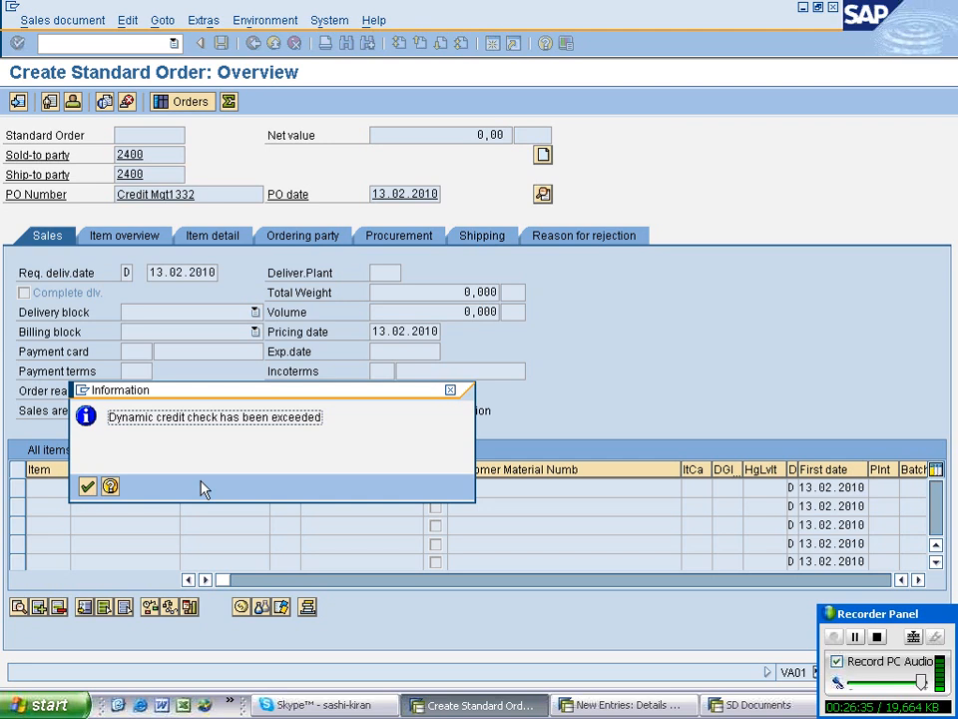
key(Return)
key(Return)
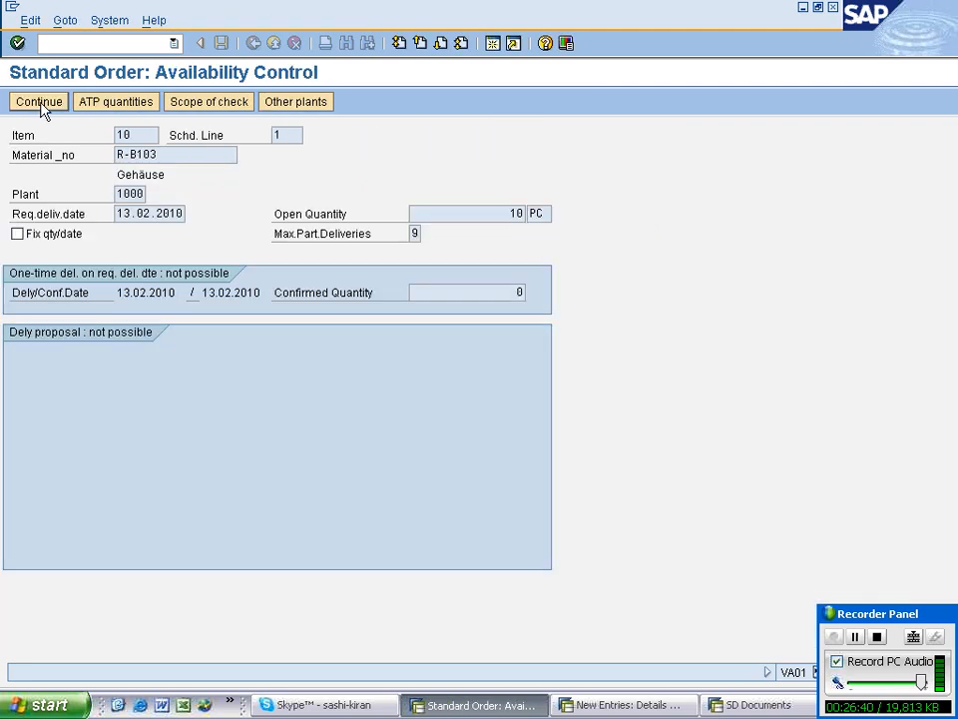
click(41, 104)
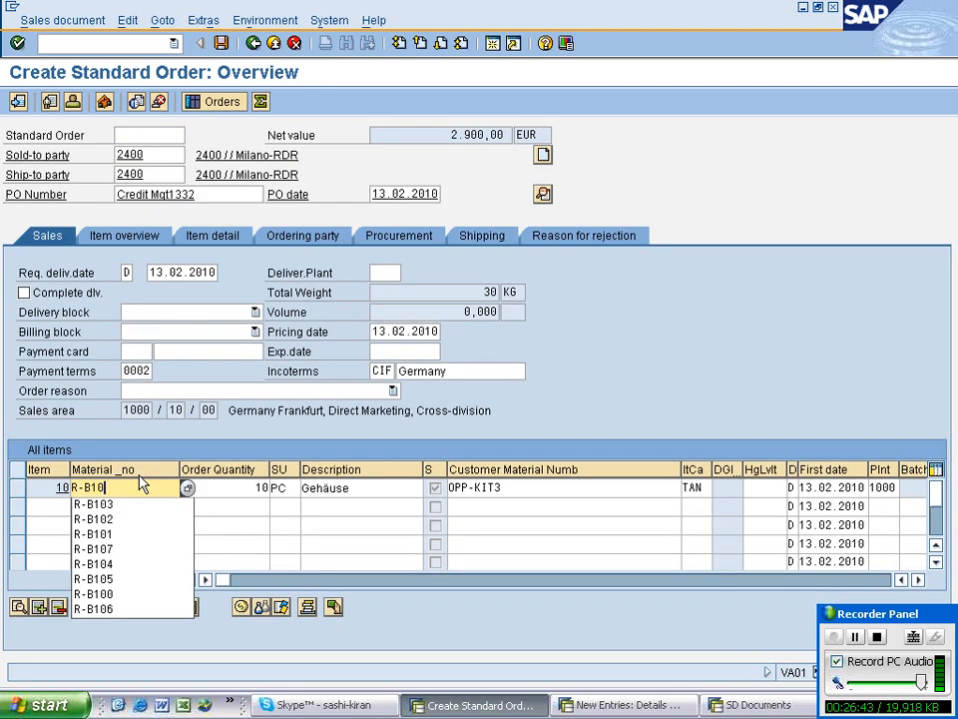
Change item 10's material to R-B102, continuing past the open outline agreements and acknowledging the information messages.
text(2)
key(Return)
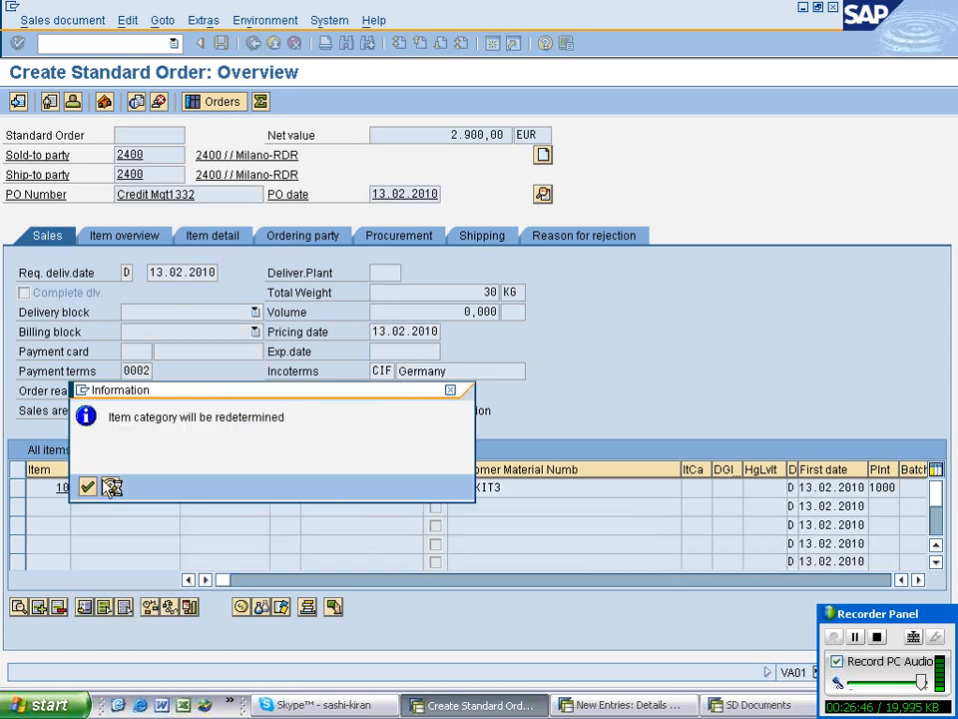
key(Return)
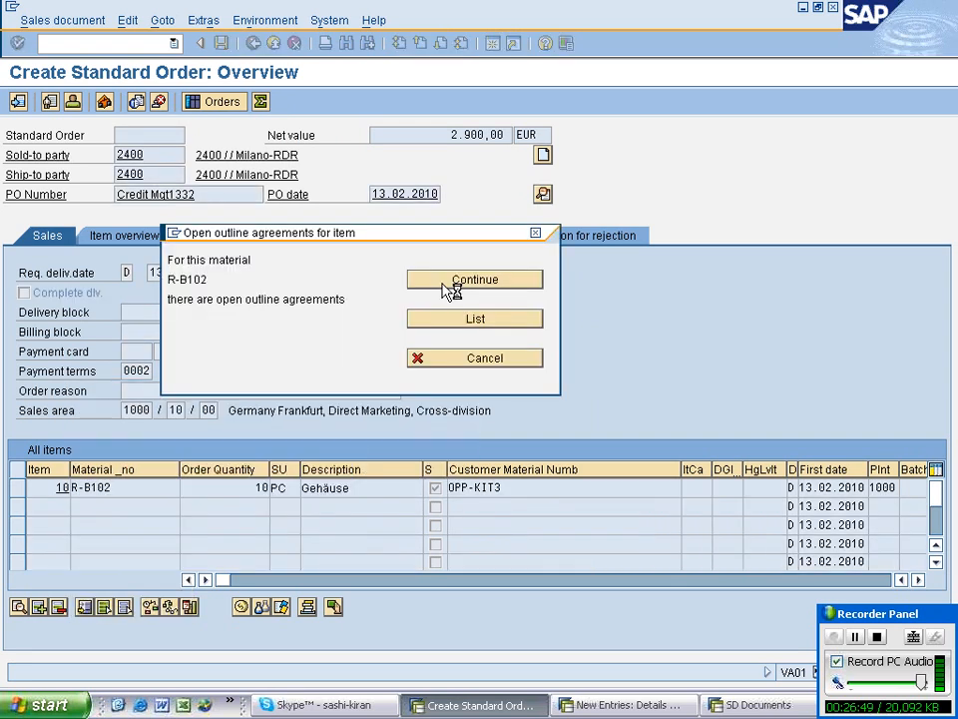
click(446, 289)
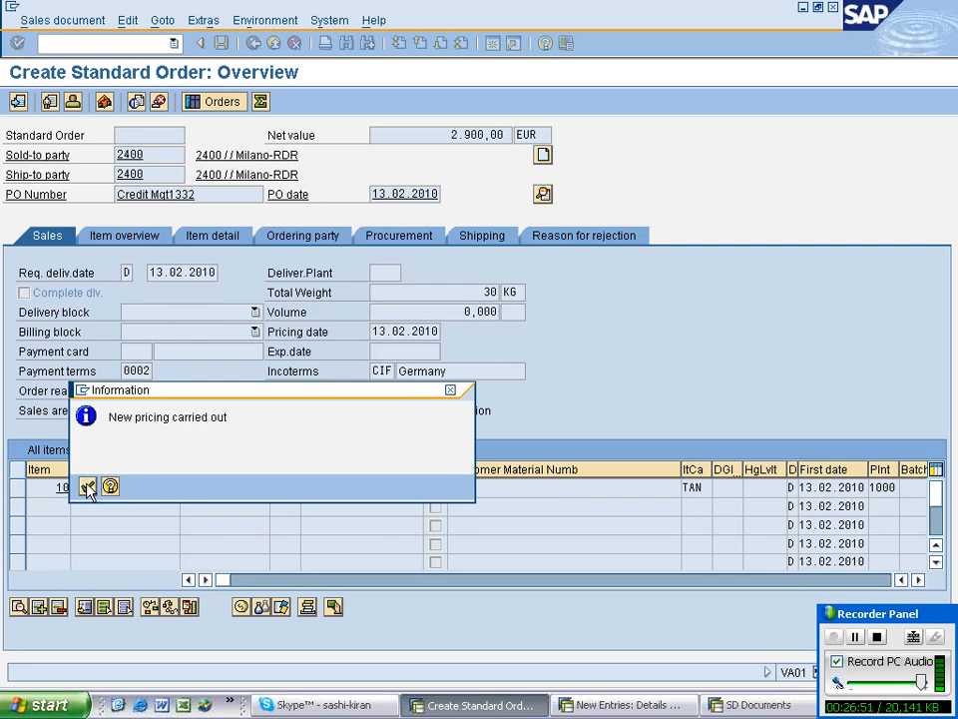
click(87, 486)
click(87, 486)
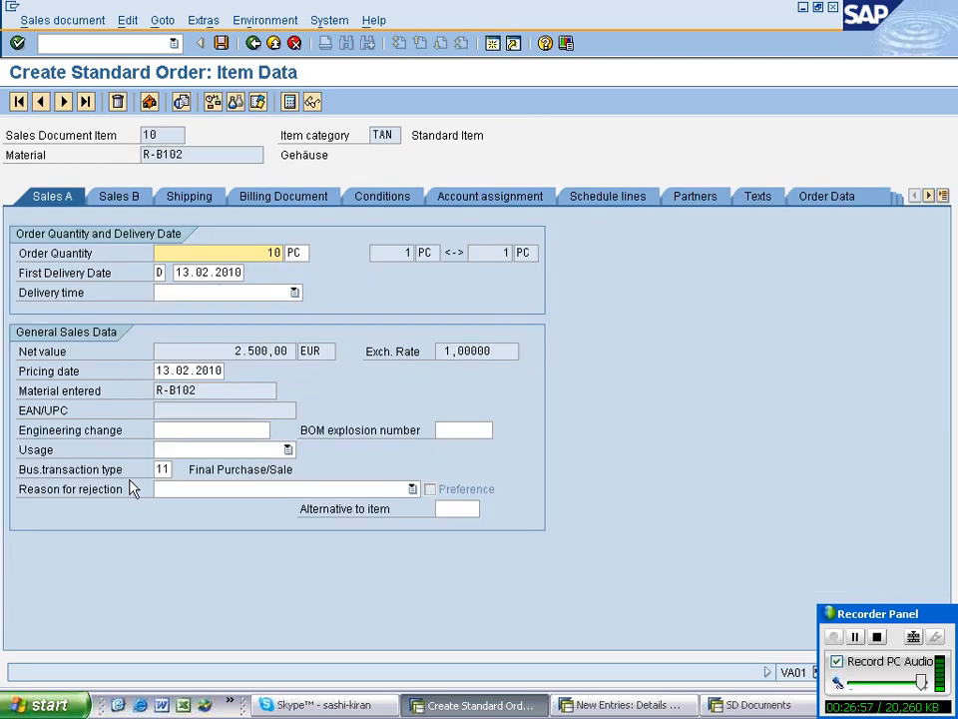
Review the schedule lines of item 10 for confirmed quantities and return to the order overview.
click(608, 196)
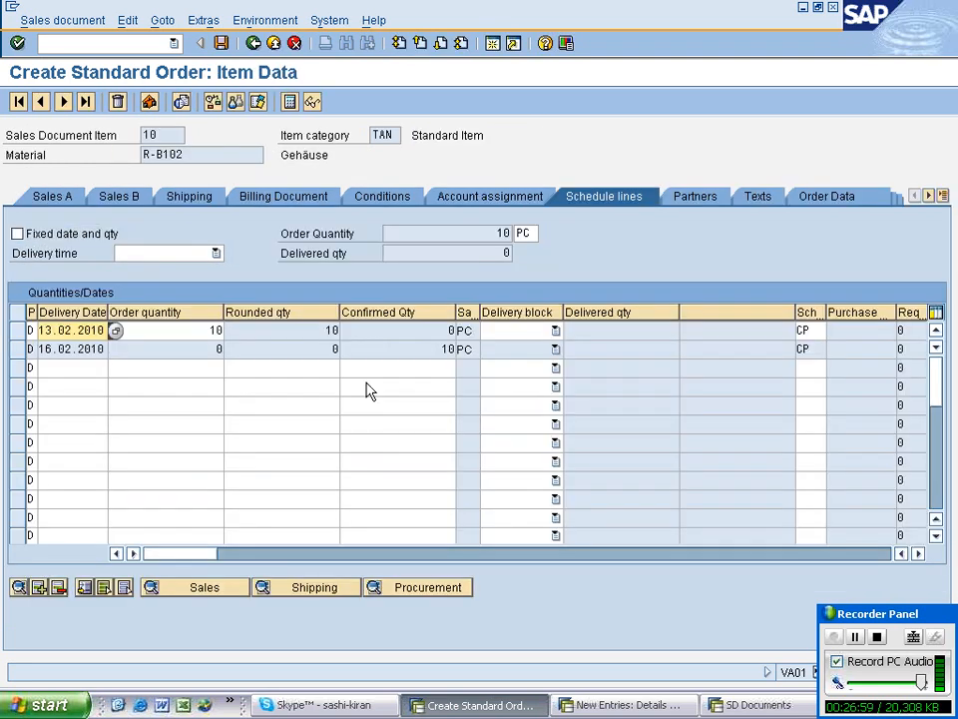
click(448, 348)
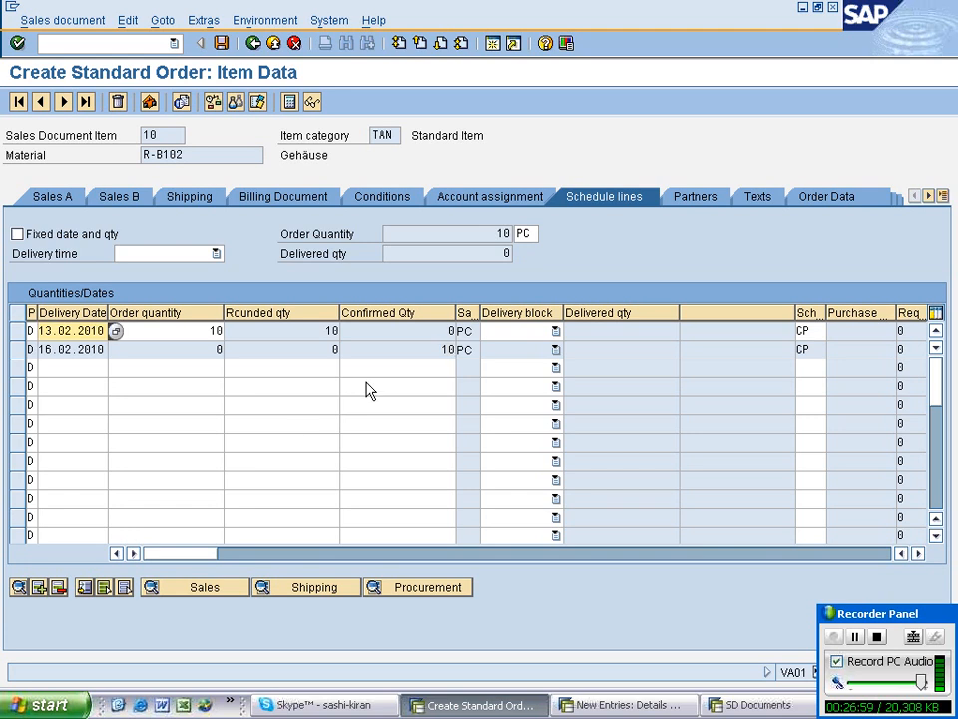
click(253, 43)
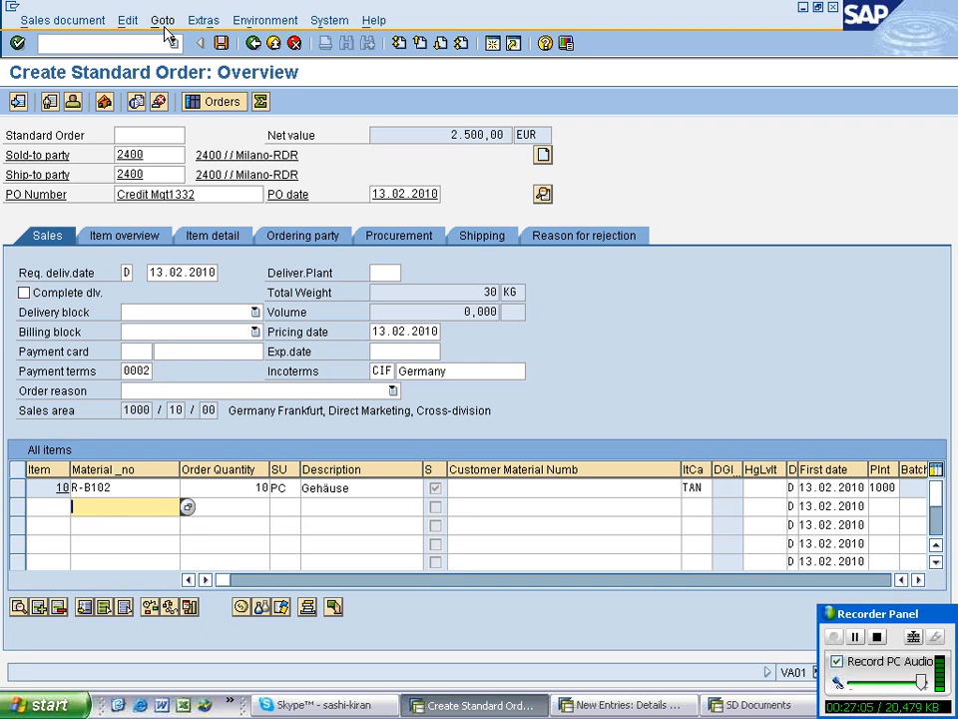
Save the R-B102 standard order and acknowledge the dynamic credit check messages.
click(220, 43)
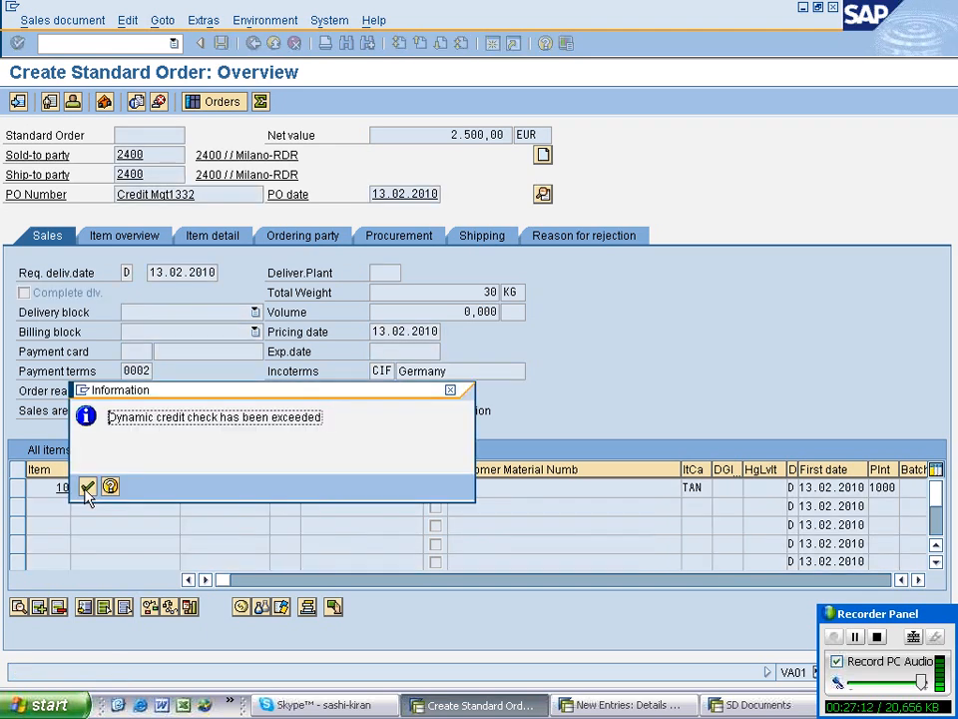
click(87, 486)
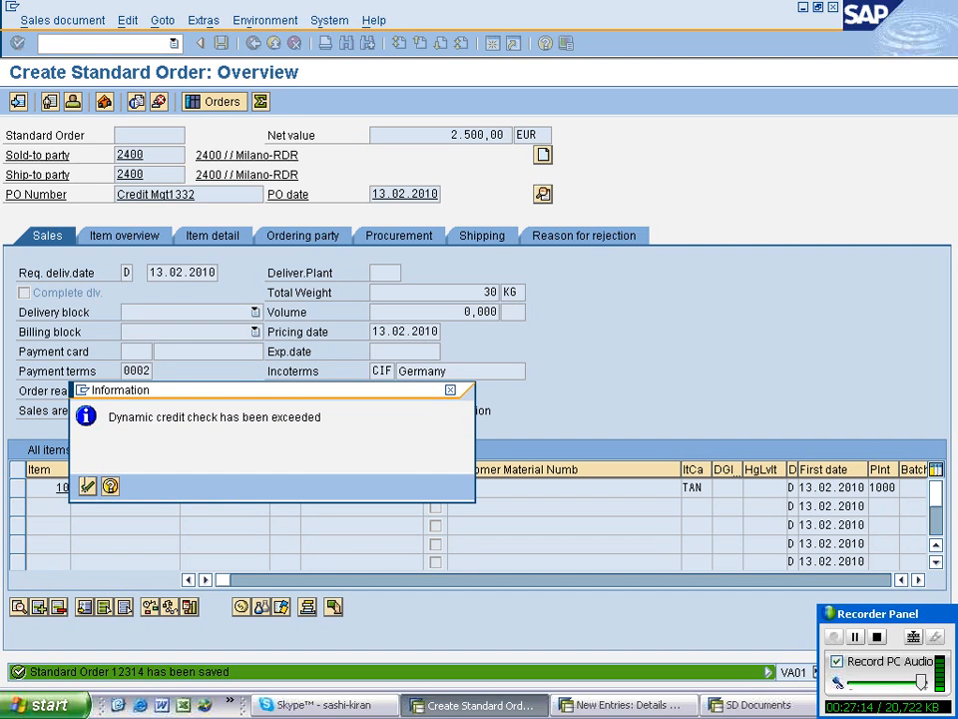
click(87, 486)
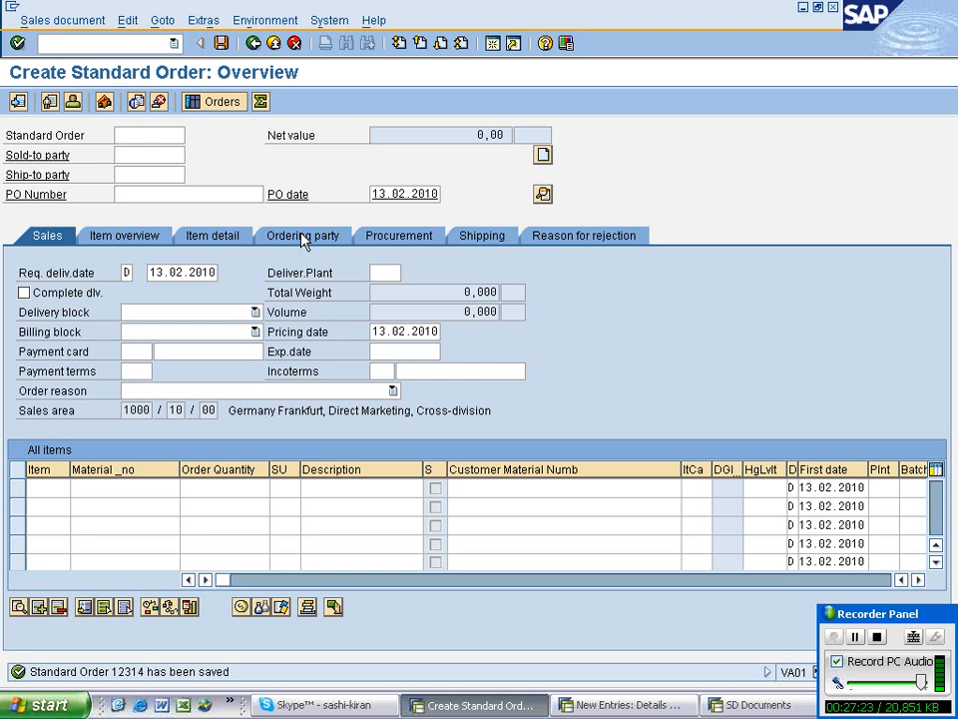
Open the just-saved standard order in VA02 and start creating an outbound delivery from it.
text(/nva02)
key(Return)
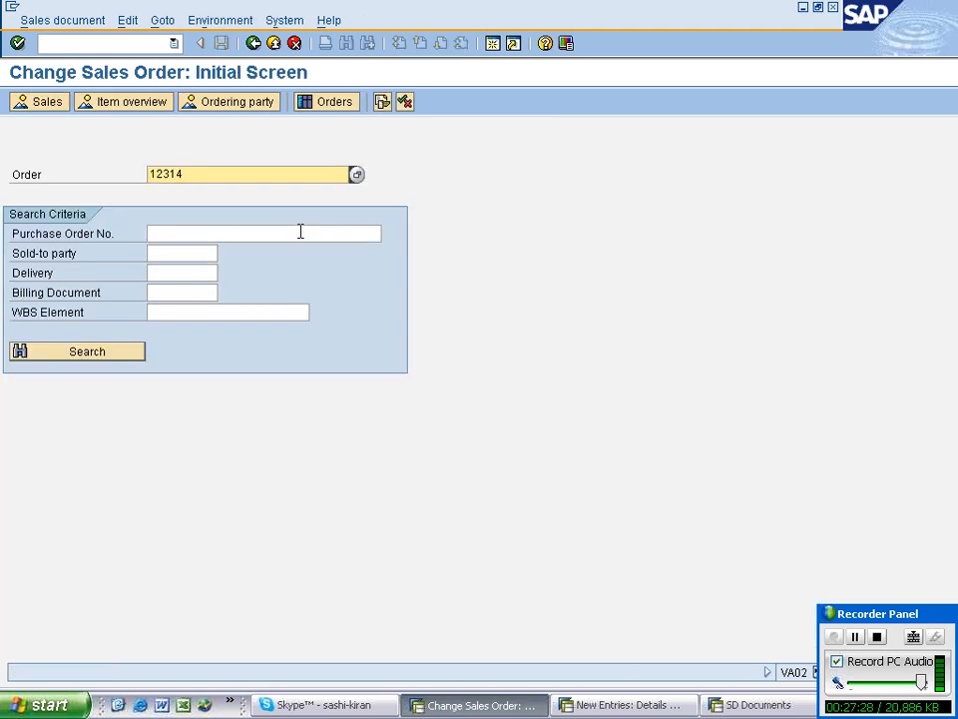
key(Return)
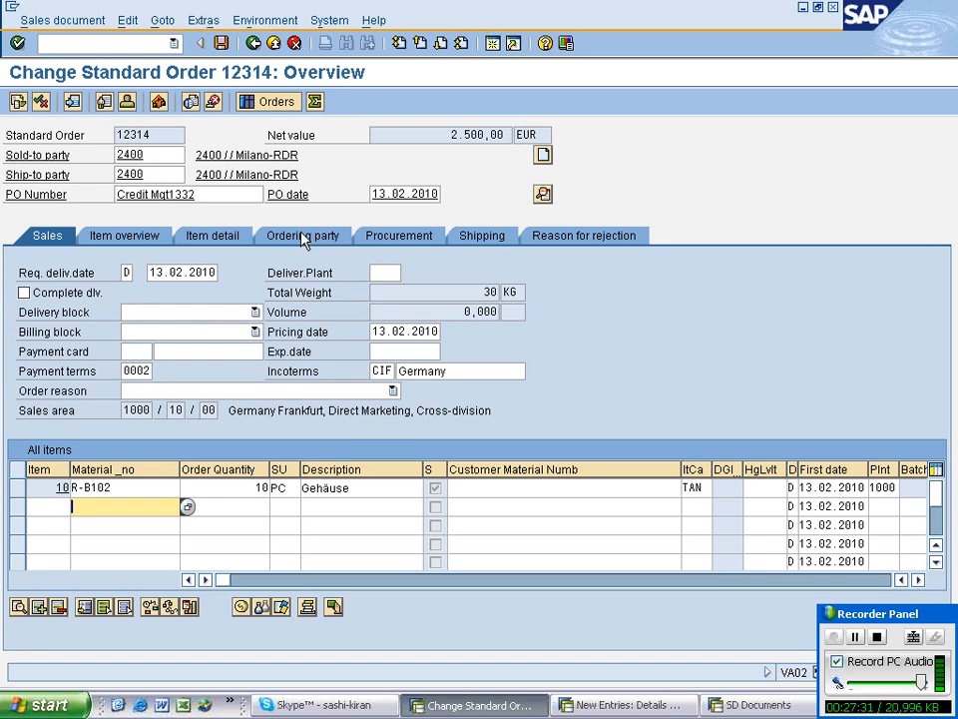
click(62, 20)
click(58, 165)
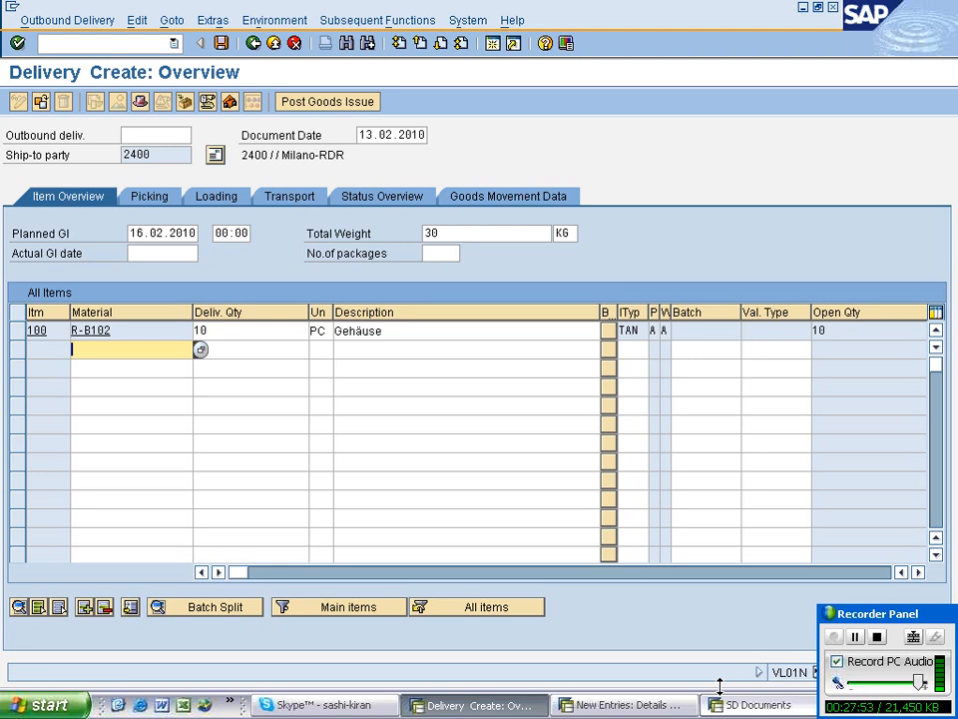
Switch to the ZKSC/ZS1/K1 credit control entry and enable Status/Block for the Dynamic check.
click(627, 705)
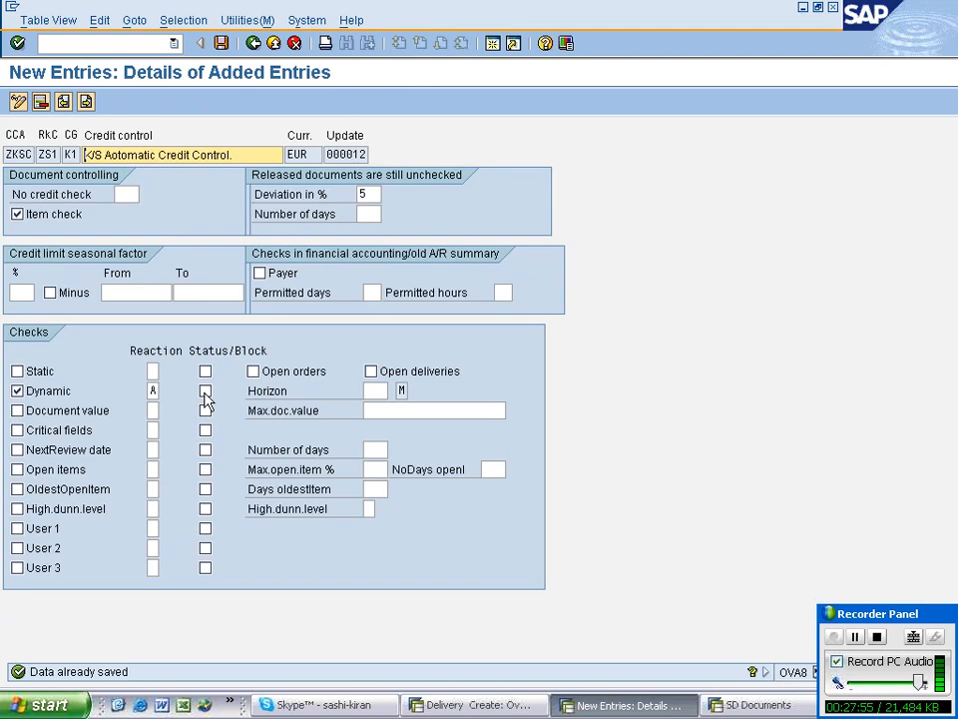
click(205, 390)
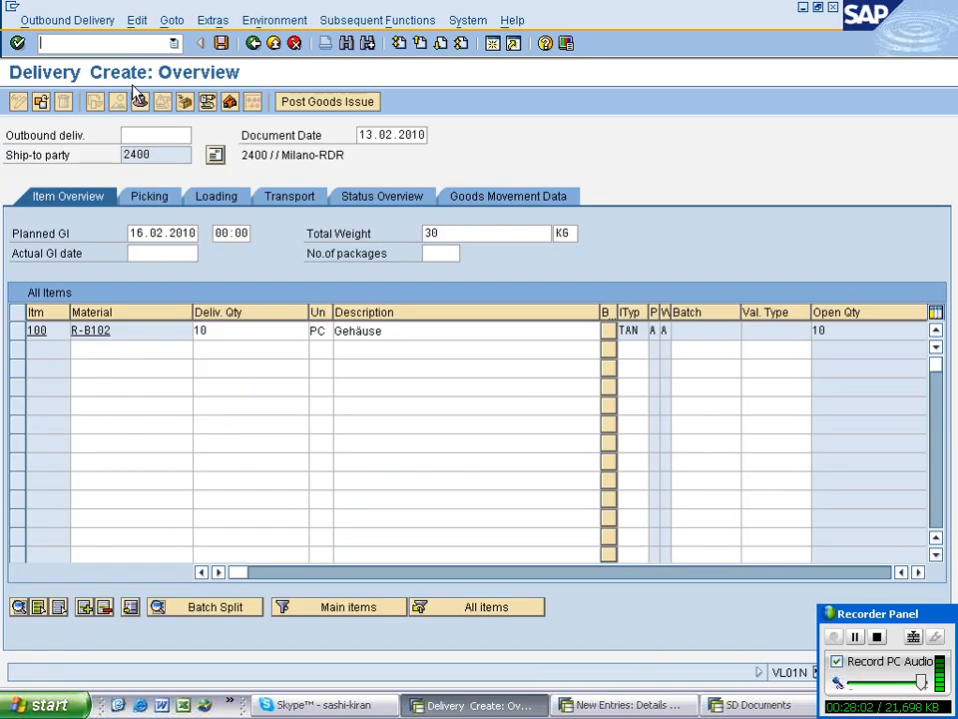
Create another VA01 standard order with the same customer as sold-to and ship-to party and PO number Credit Mgt13323.
text(/)
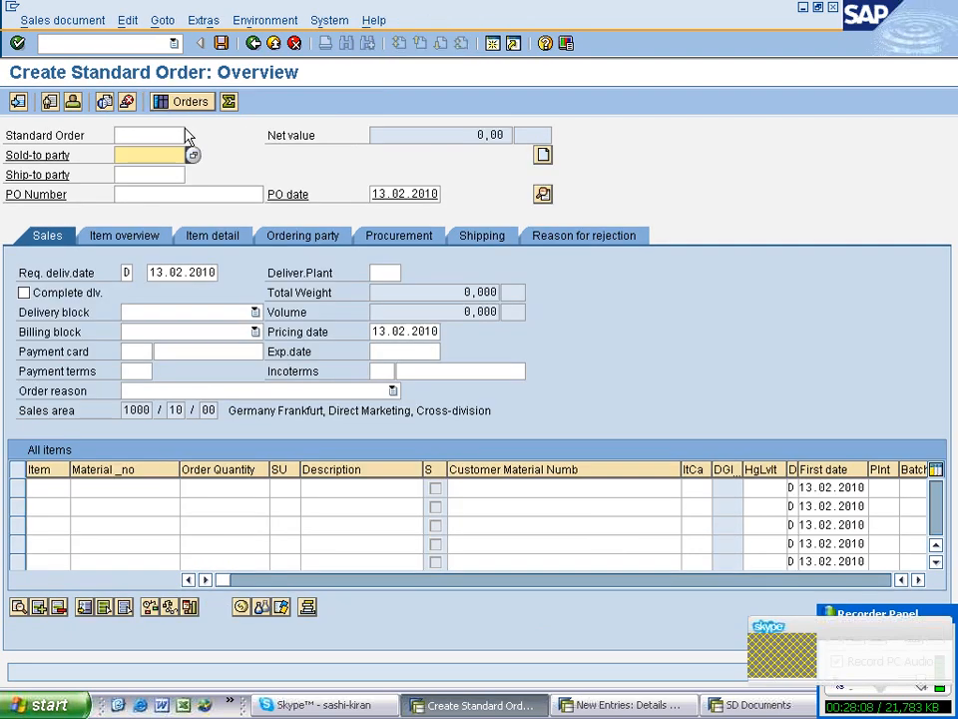
text(2400)
click(144, 174)
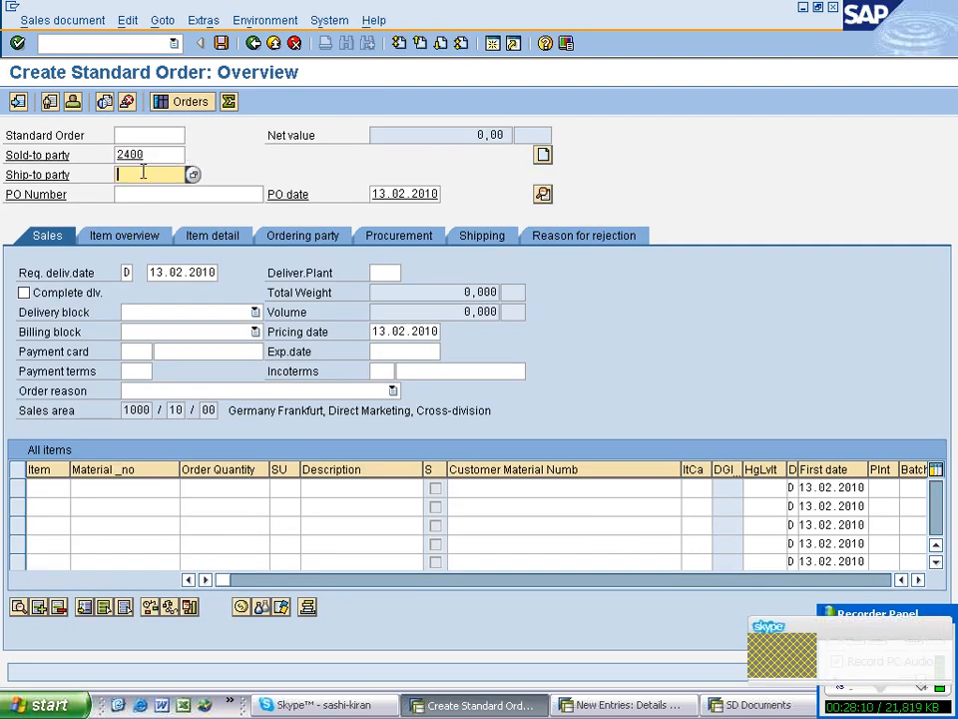
text(2400)
click(150, 194)
text(2400)
click(150, 193)
text(Credit Mgt13323)
Add material R-B102 with order quantity 10, acknowledging the credit check message and continuing past the open outline agreements.
click(149, 487)
text(R-B102)
click(206, 488)
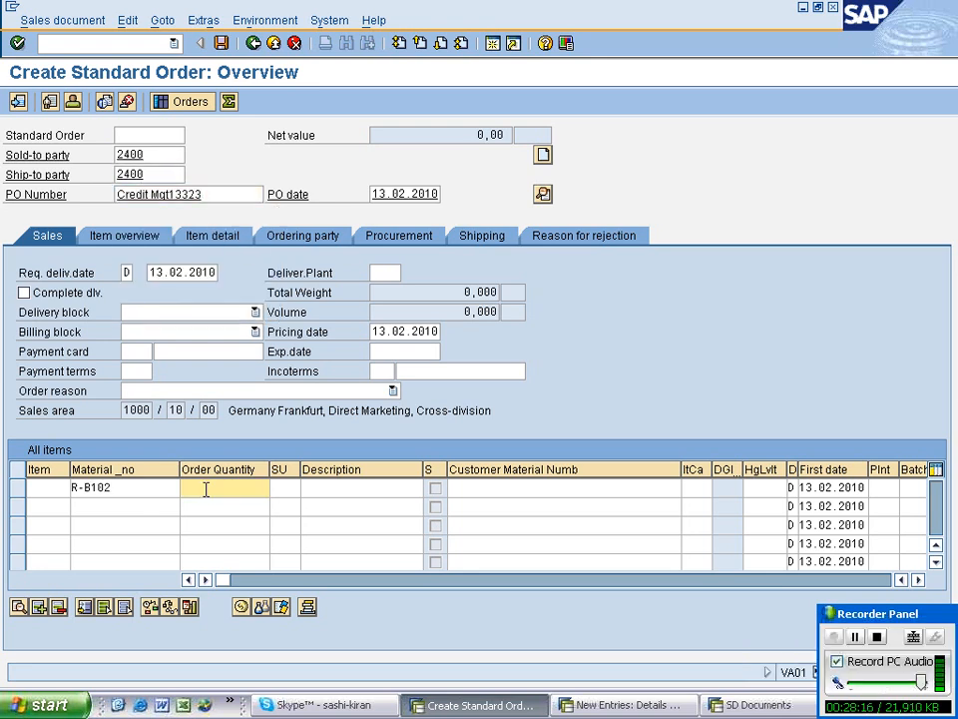
key(Return)
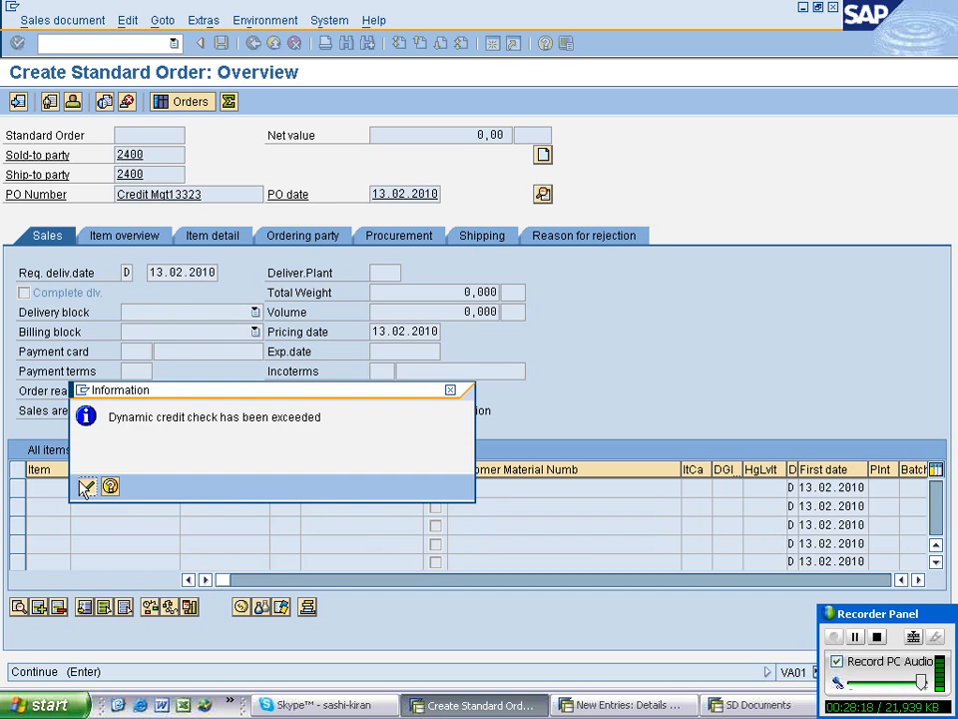
click(85, 487)
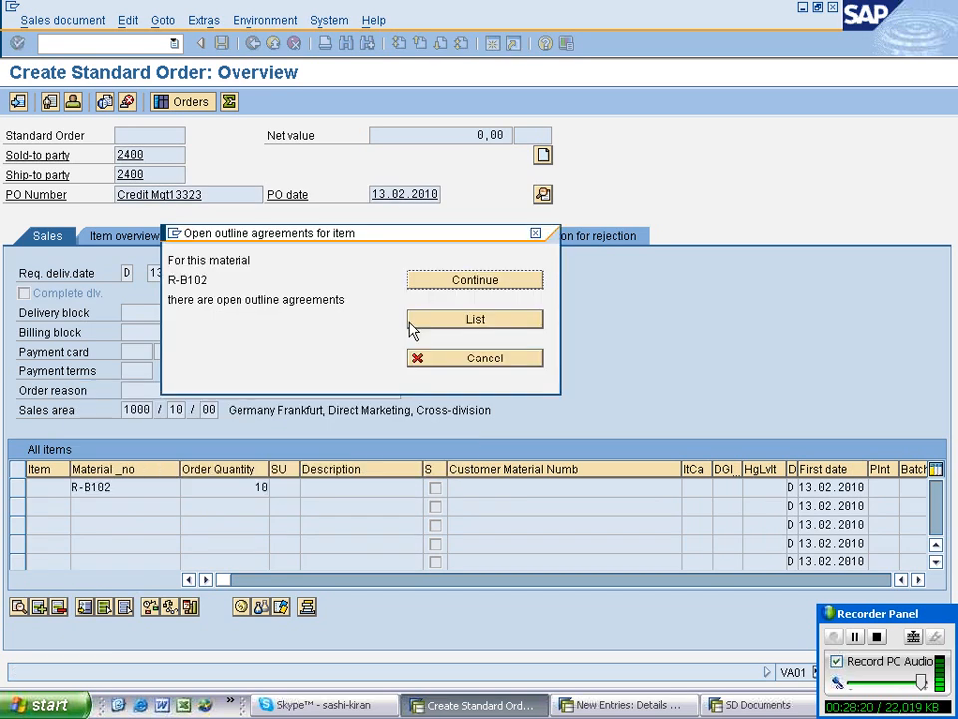
click(86, 487)
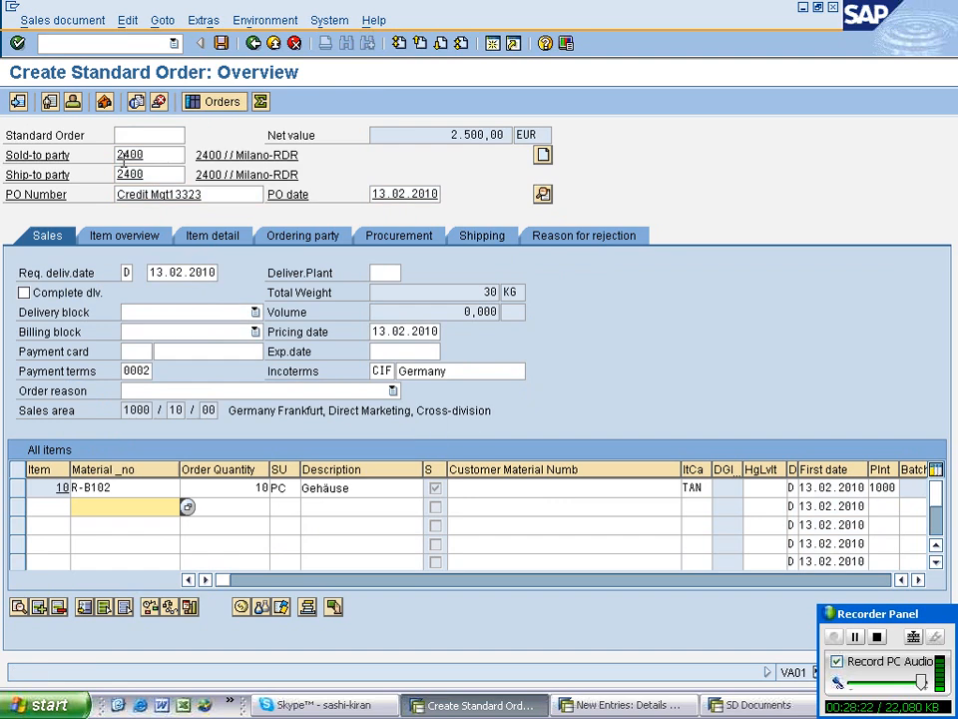
Run the incompletion check on the order, save it and acknowledge the dynamic credit check message.
click(127, 20)
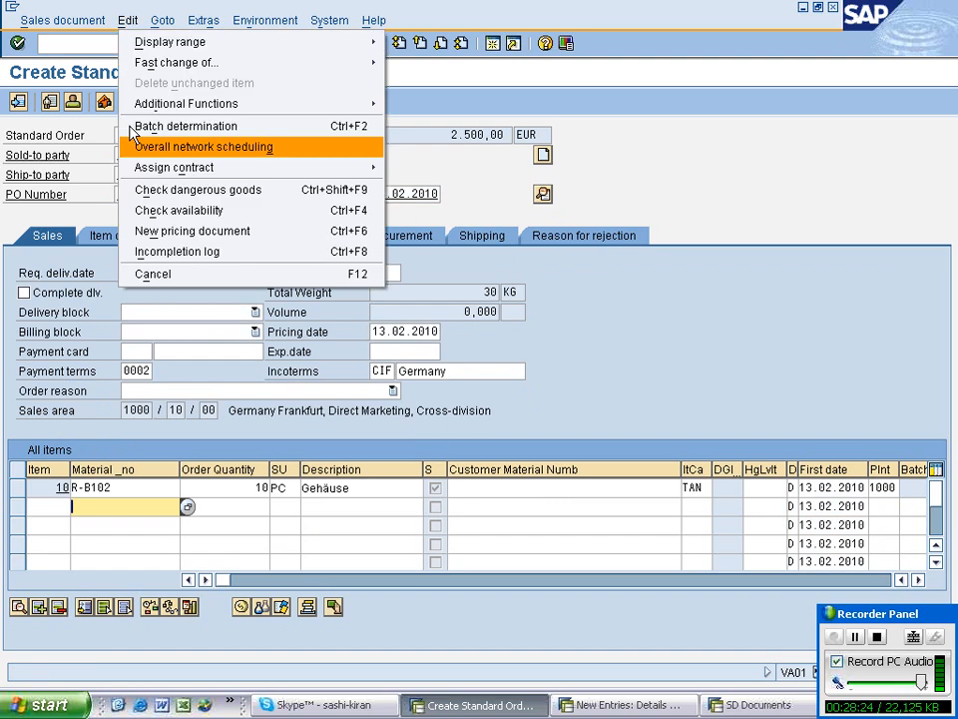
click(135, 252)
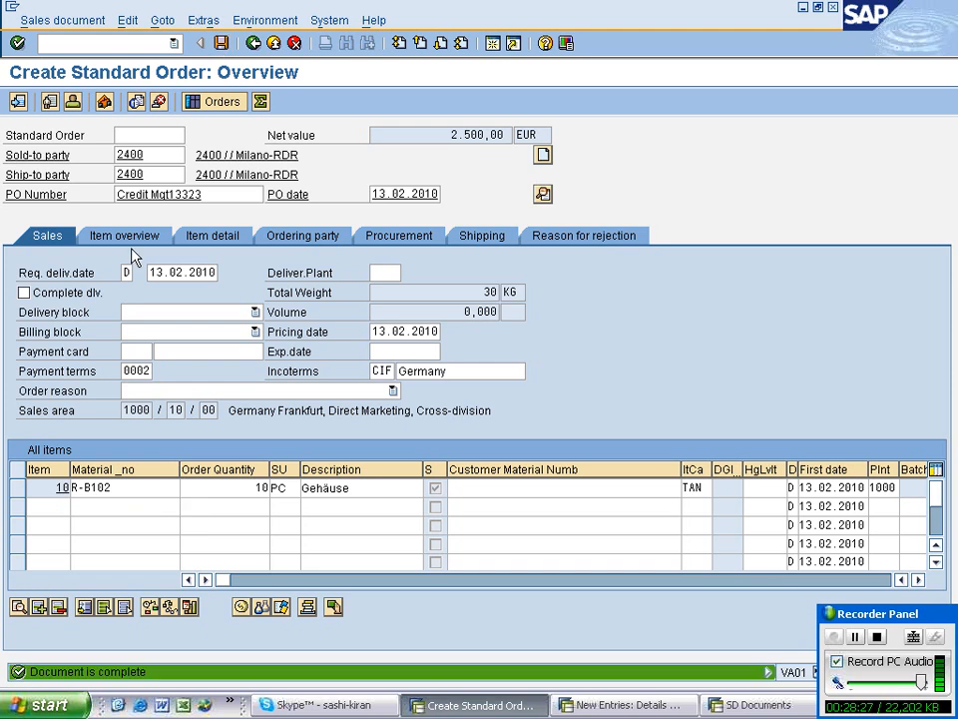
key(ctrl+s)
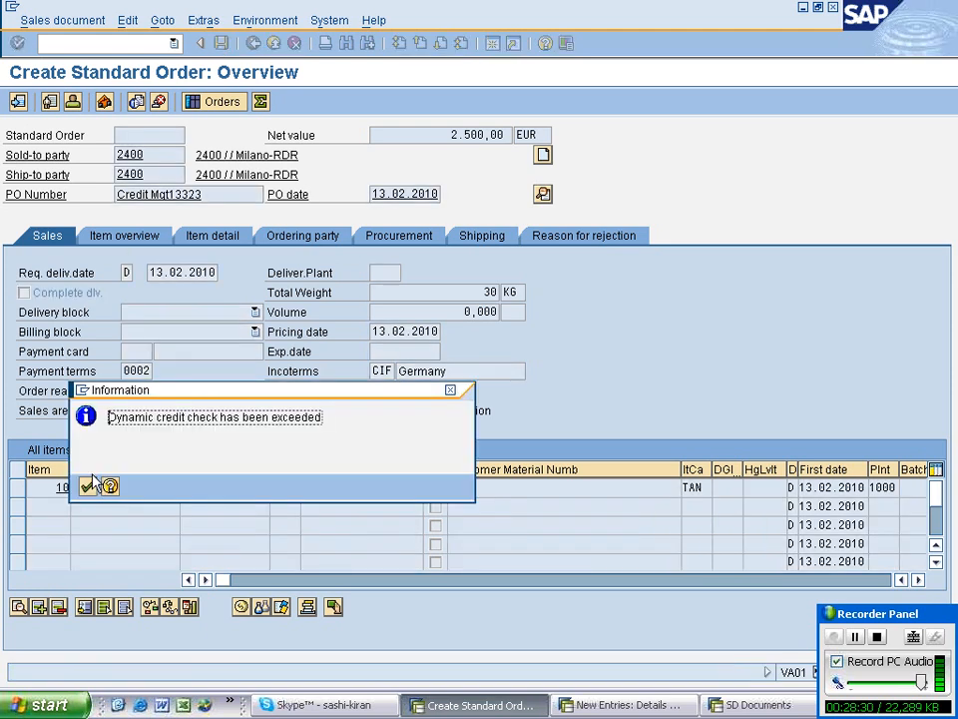
click(89, 483)
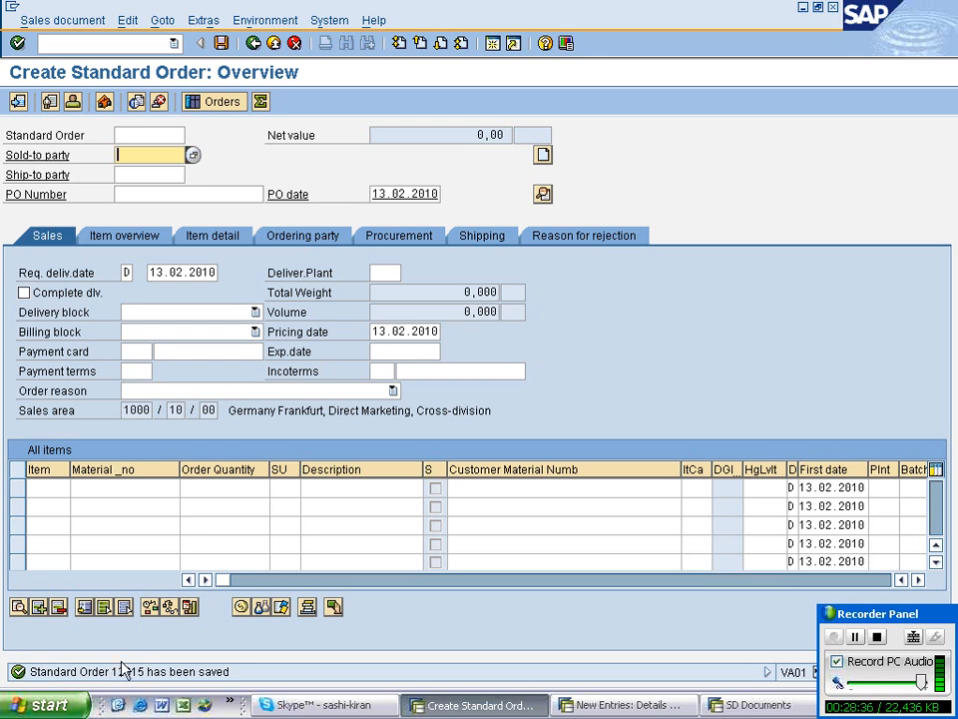
Open the saved standard order in VA02 and try to create a delivery from it.
click(112, 44)
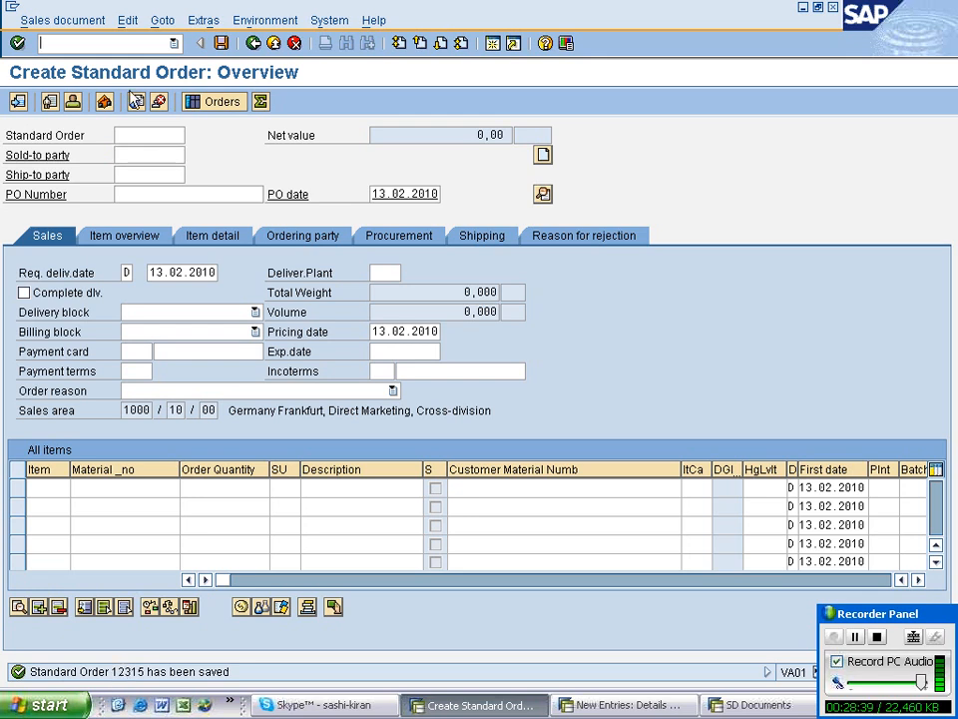
text(/nva02)
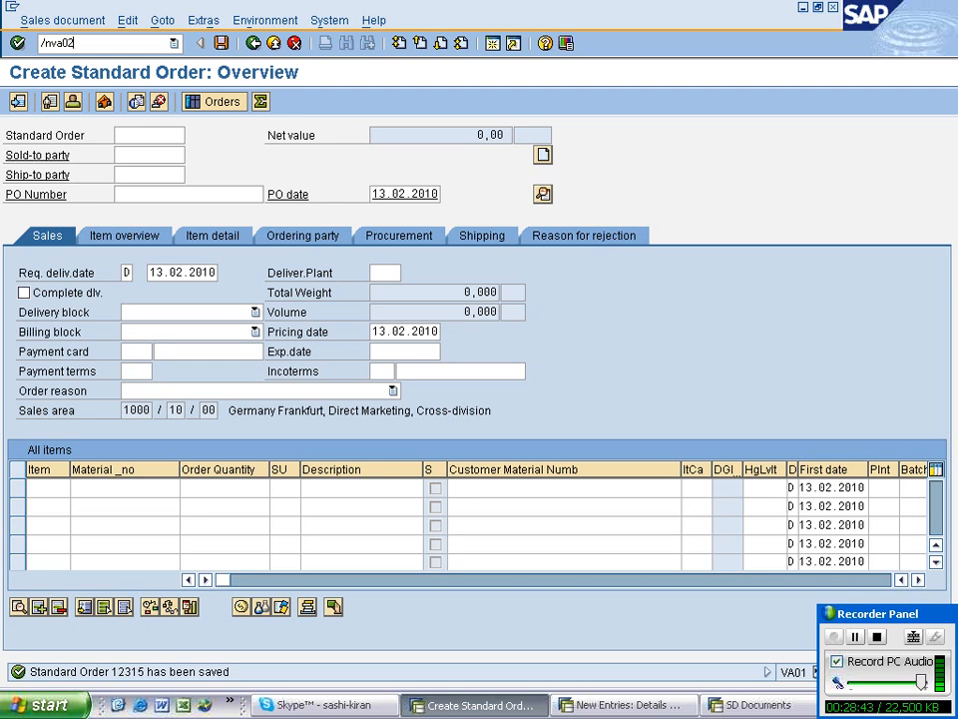
key(Return)
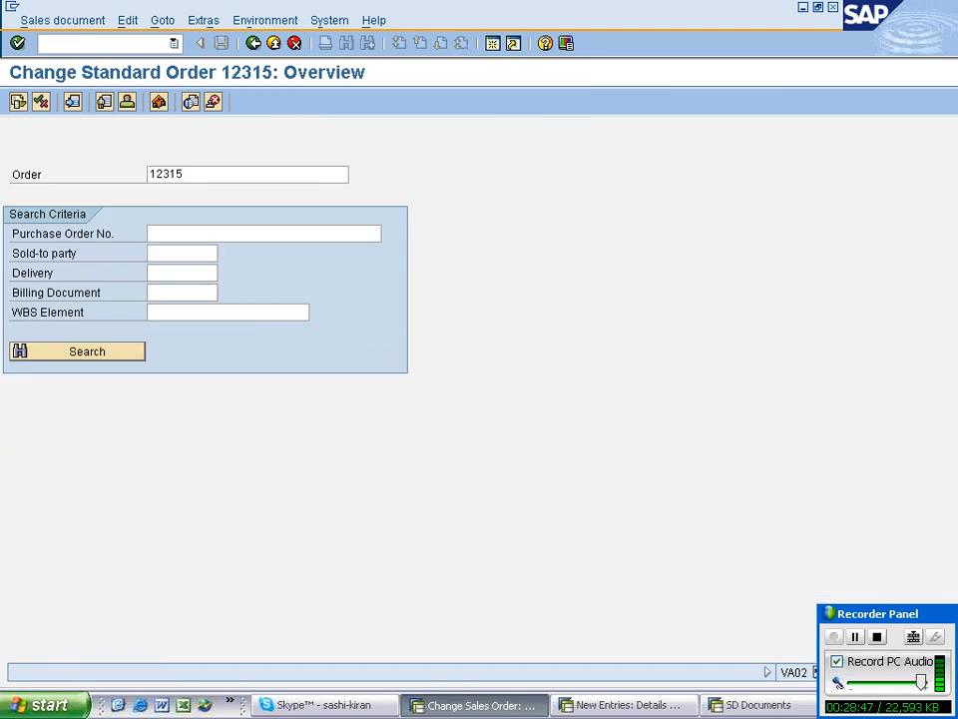
click(62, 20)
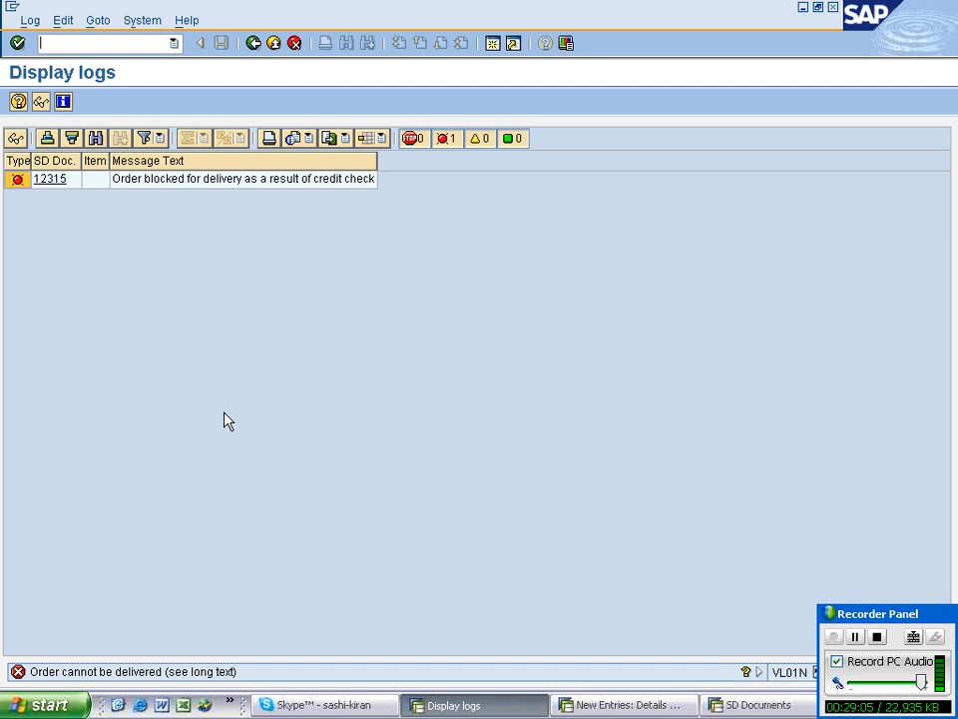
Switch to the ZKSC/ZS1/K1 credit control entry and clear the User 1 check.
key(alt+Tab)
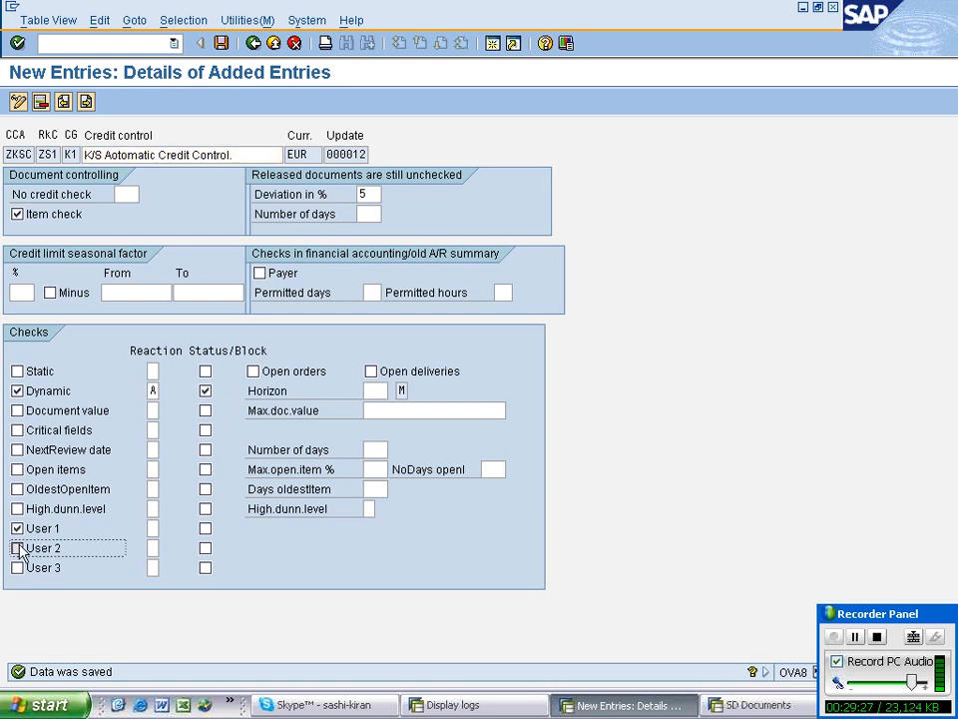
click(19, 528)
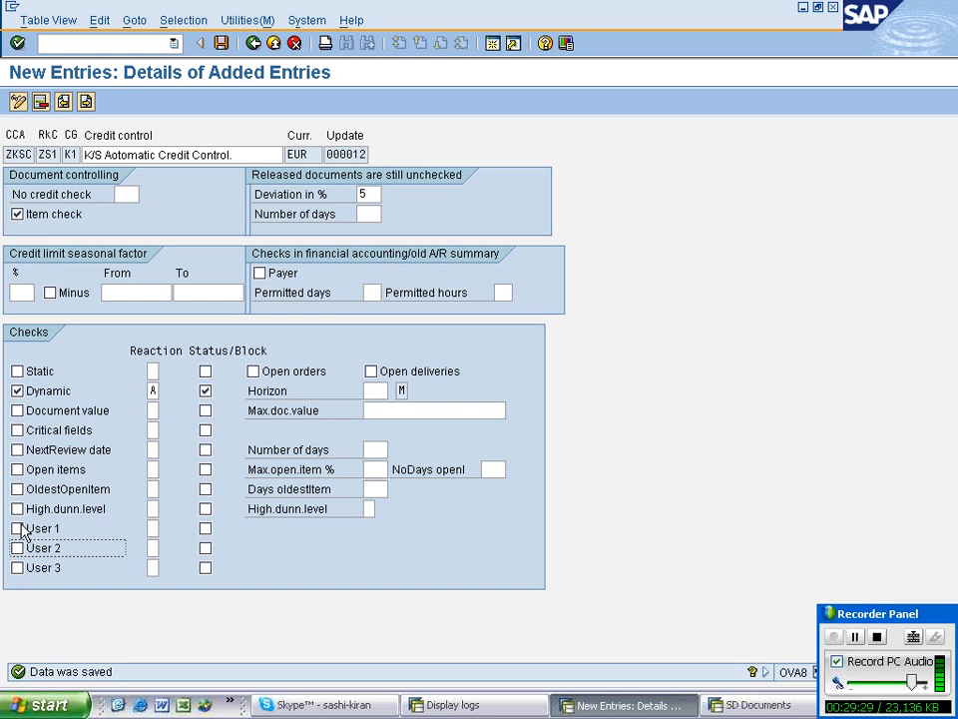
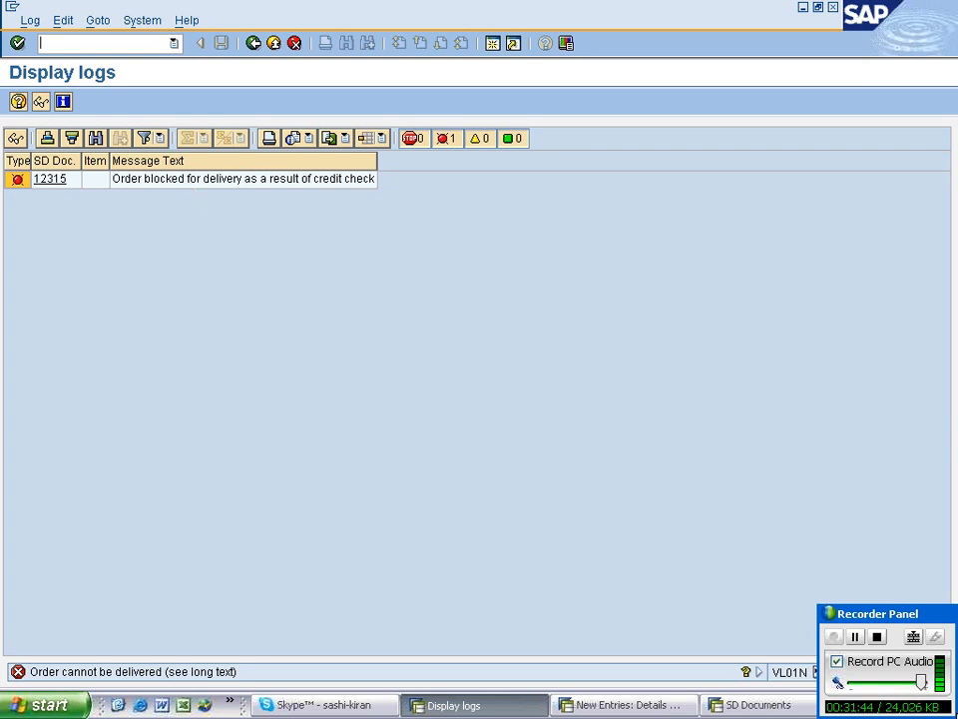
click(117, 705)
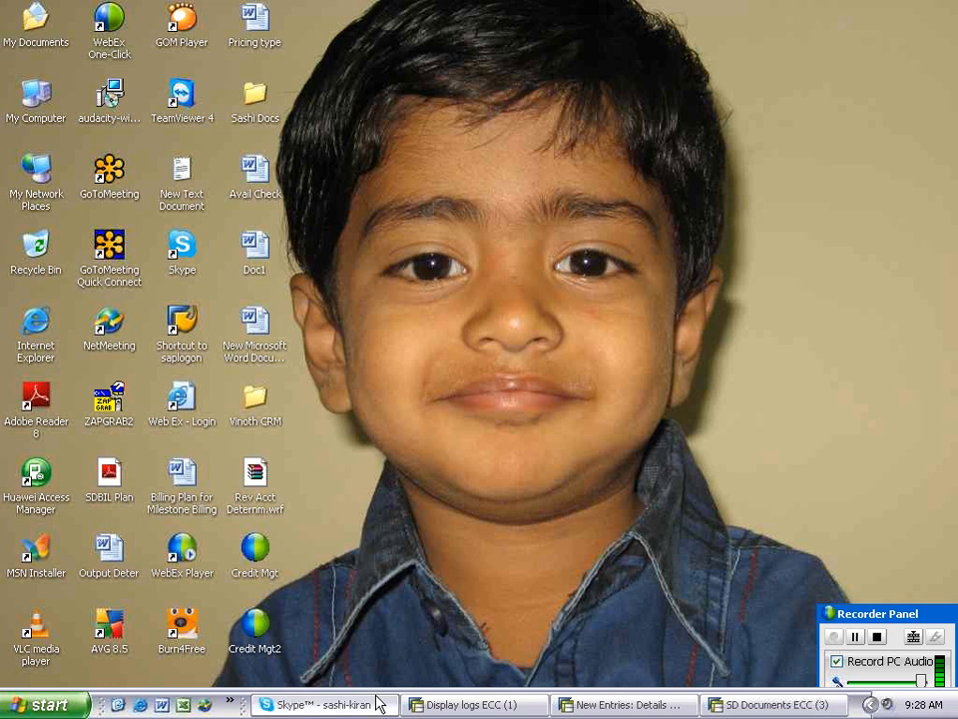
click(464, 705)
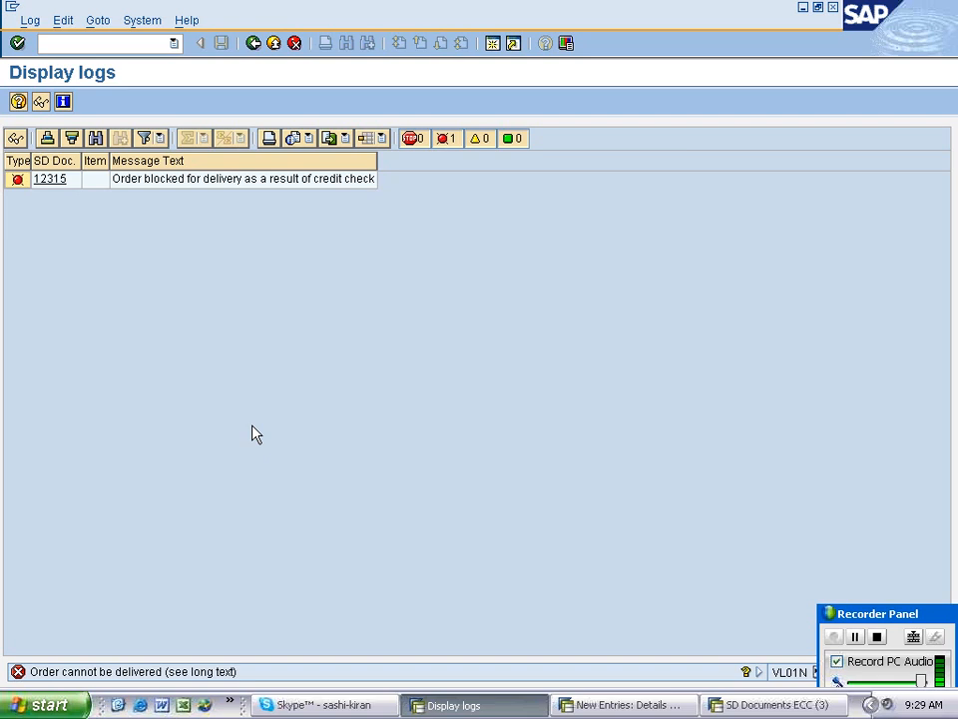
click(625, 706)
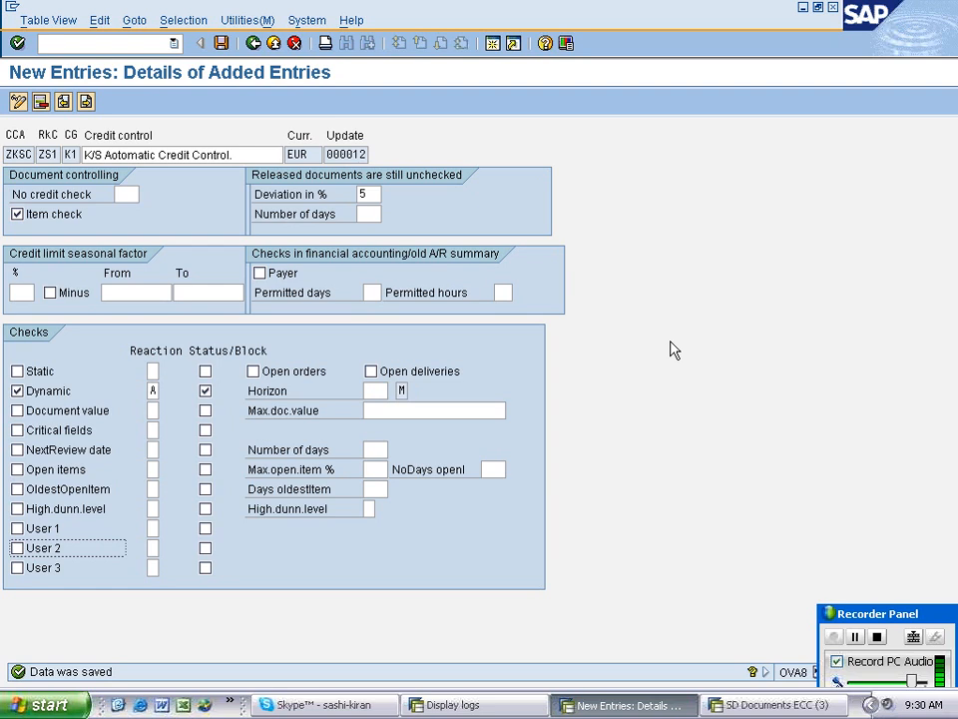
Switch to the SD Documents session and open the blocked SD documents transaction VKM1.
click(755, 704)
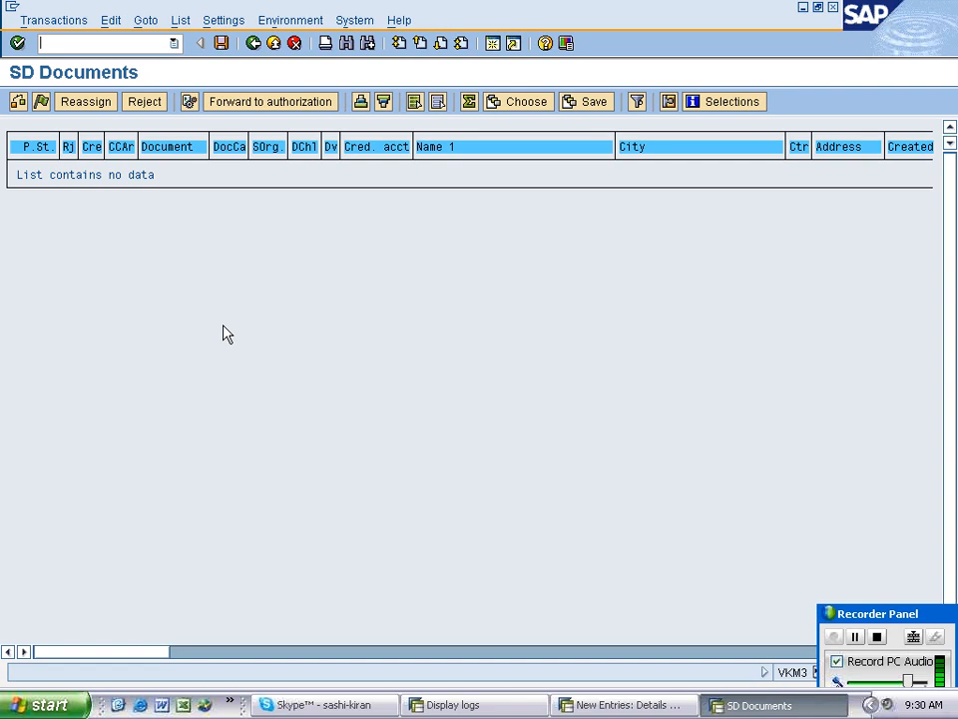
text(/nvk)
key(BackSpace)
key(BackSpace)
key(BackSpace)
text(nvkm1)
key(Return)
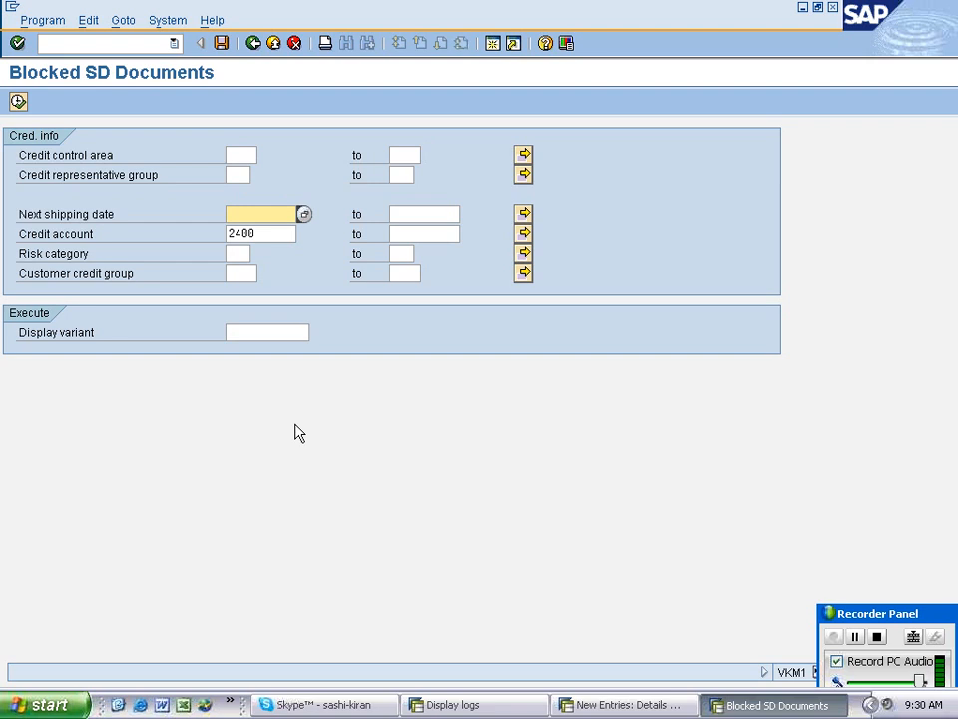
Run the blocked SD documents list for the prefilled credit account, leaving all other selection criteria empty.
click(249, 155)
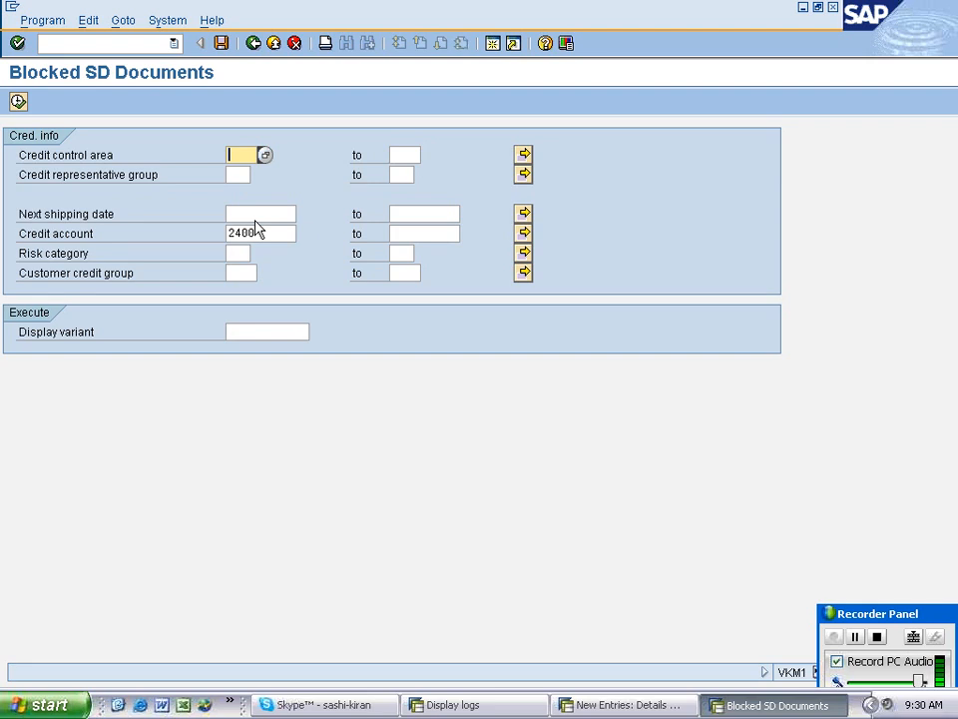
drag(256, 228, 114, 233)
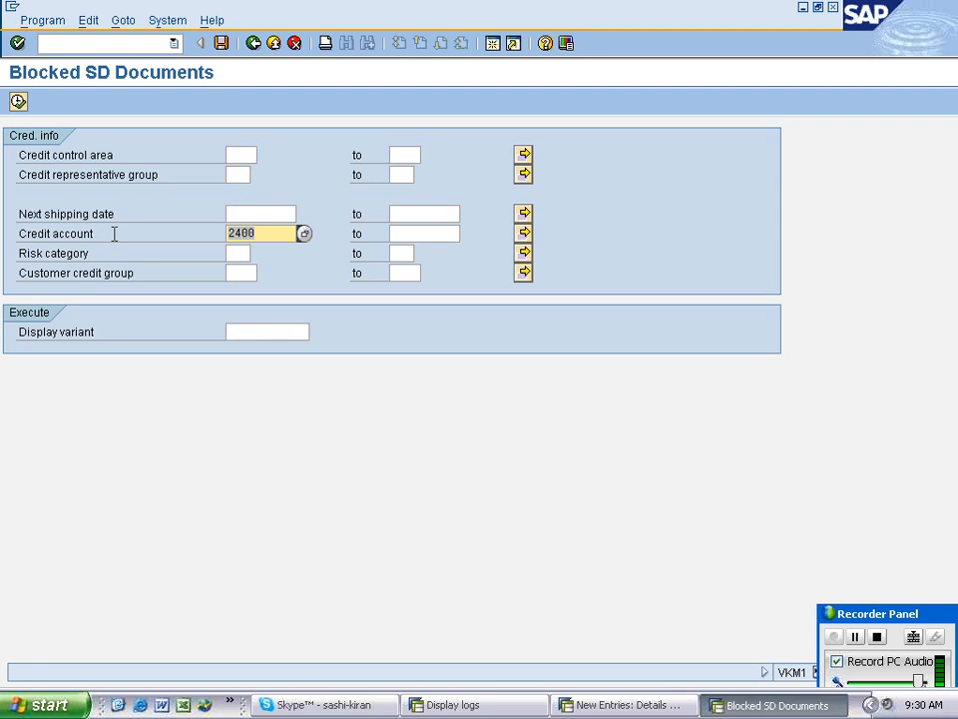
click(242, 155)
drag(257, 228, 144, 223)
key(Down)
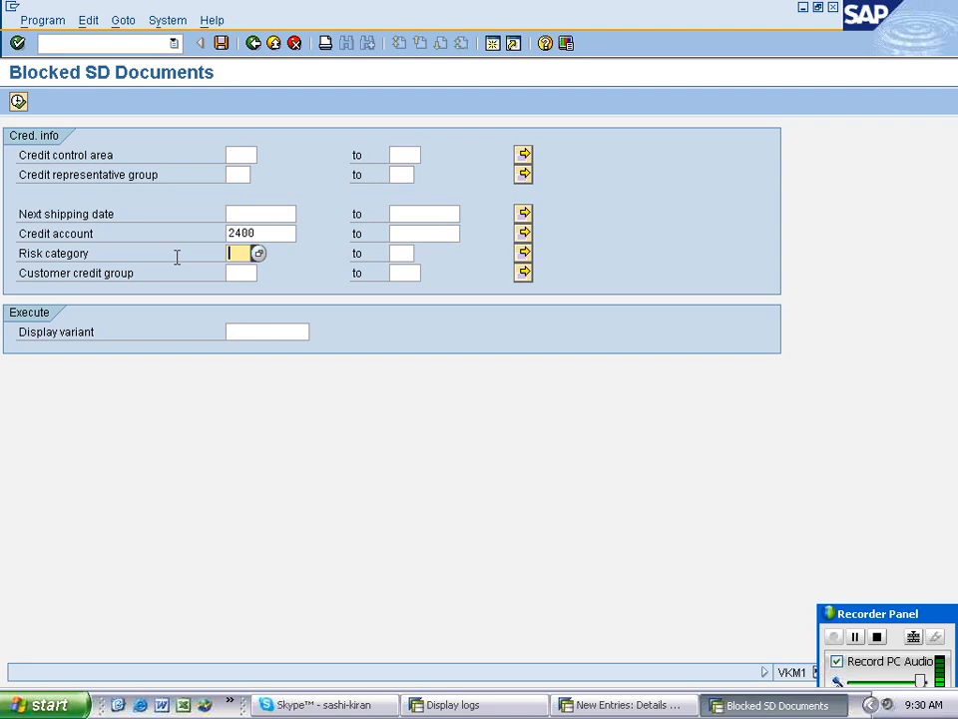
key(Down)
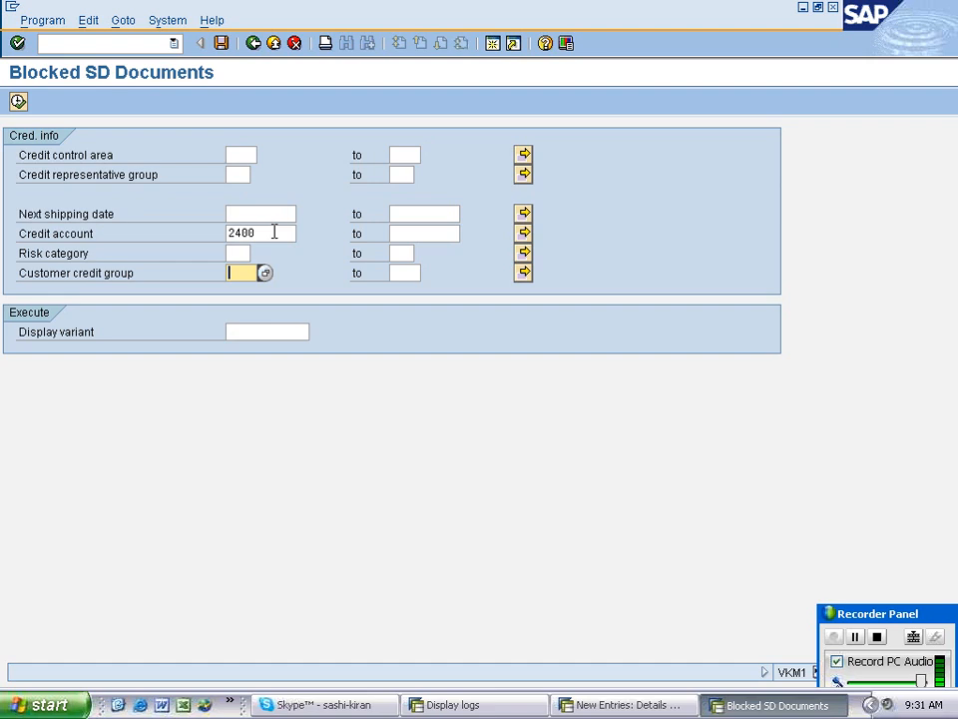
key(Up)
key(Up)
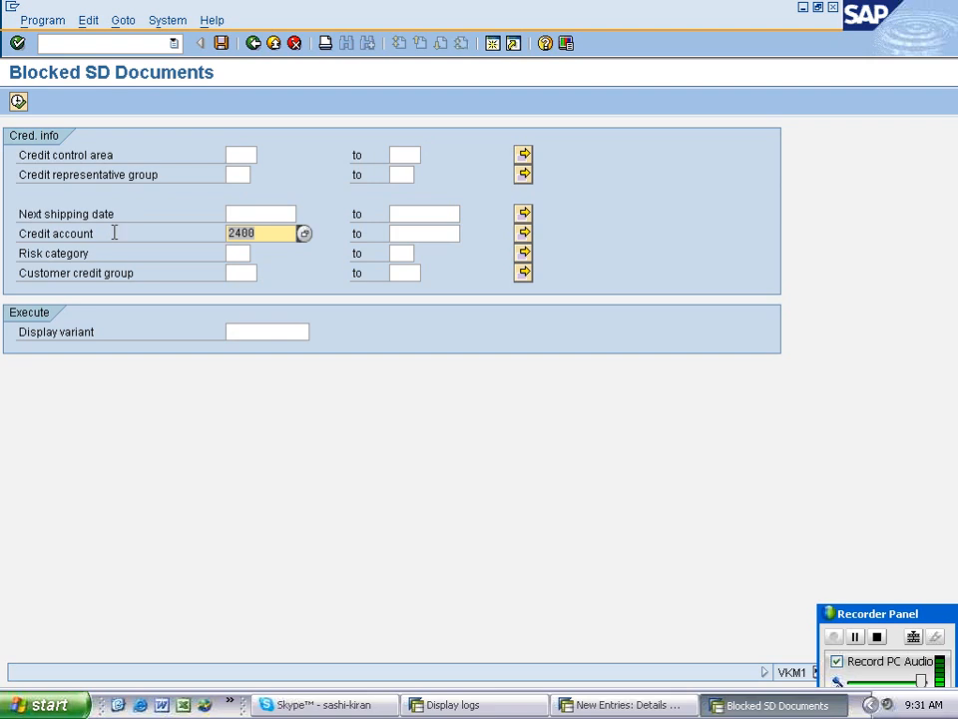
click(18, 103)
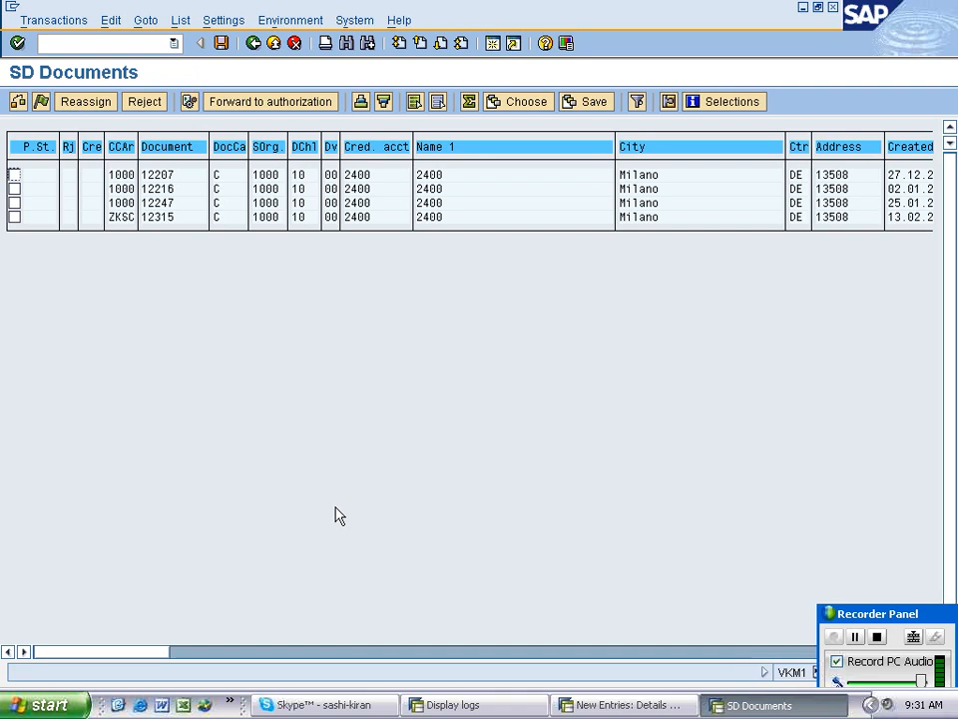
key(F3)
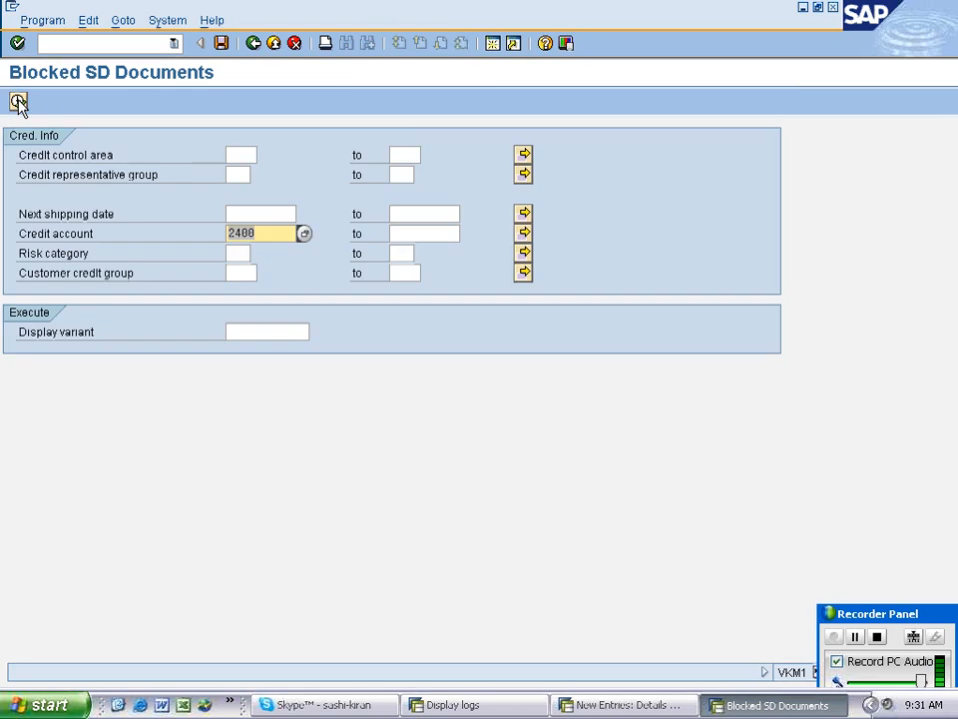
click(18, 103)
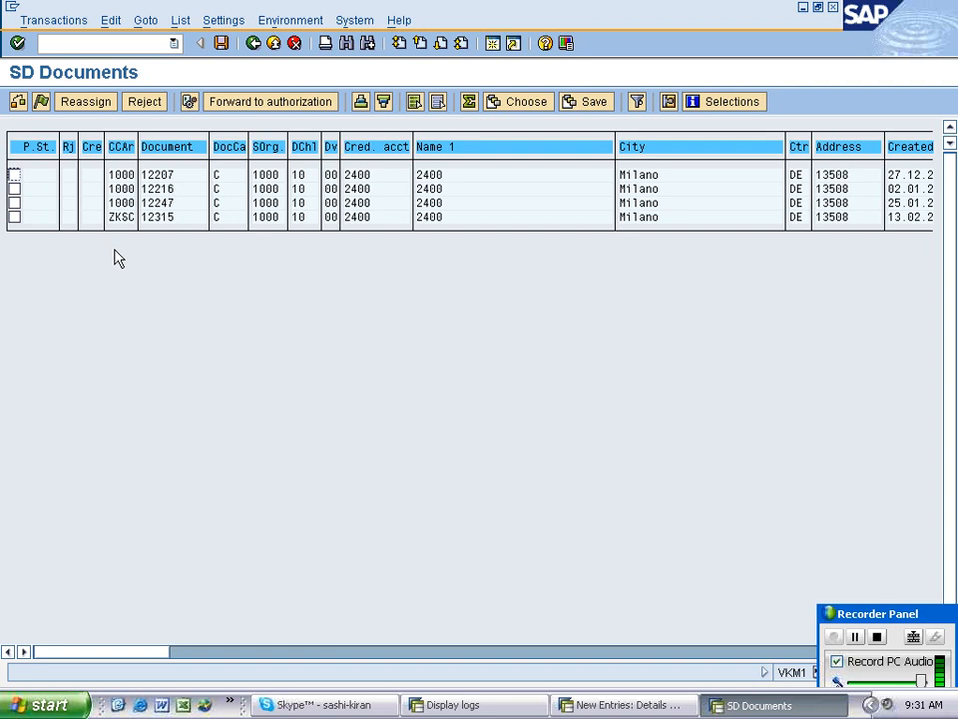
Try to release the second and third blocked documents together, save, and leave the list after the output log.
click(14, 188)
click(14, 202)
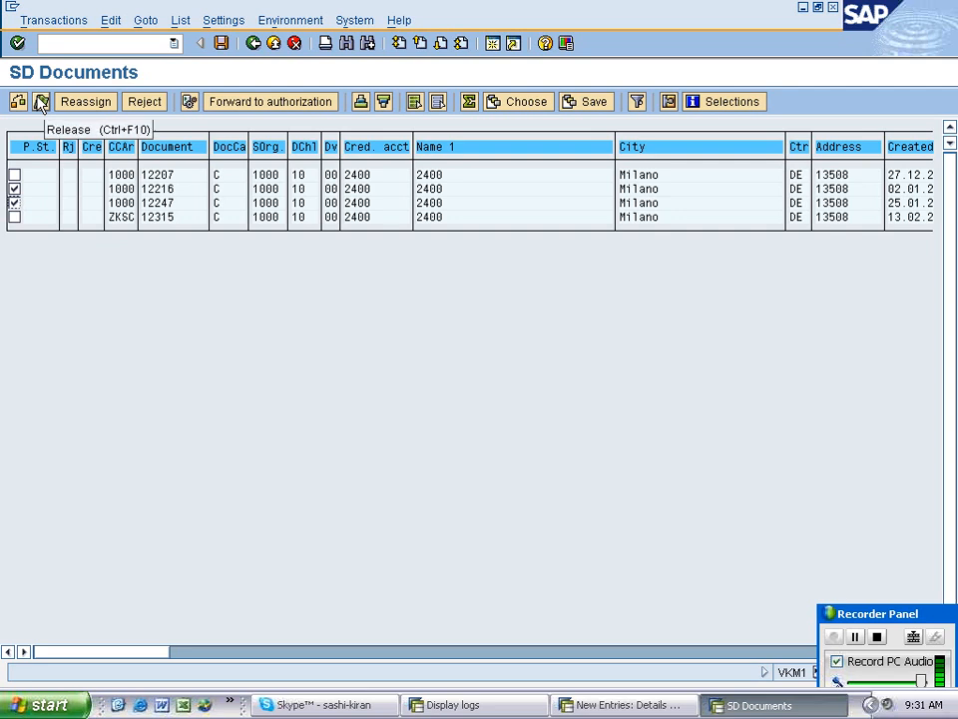
click(41, 103)
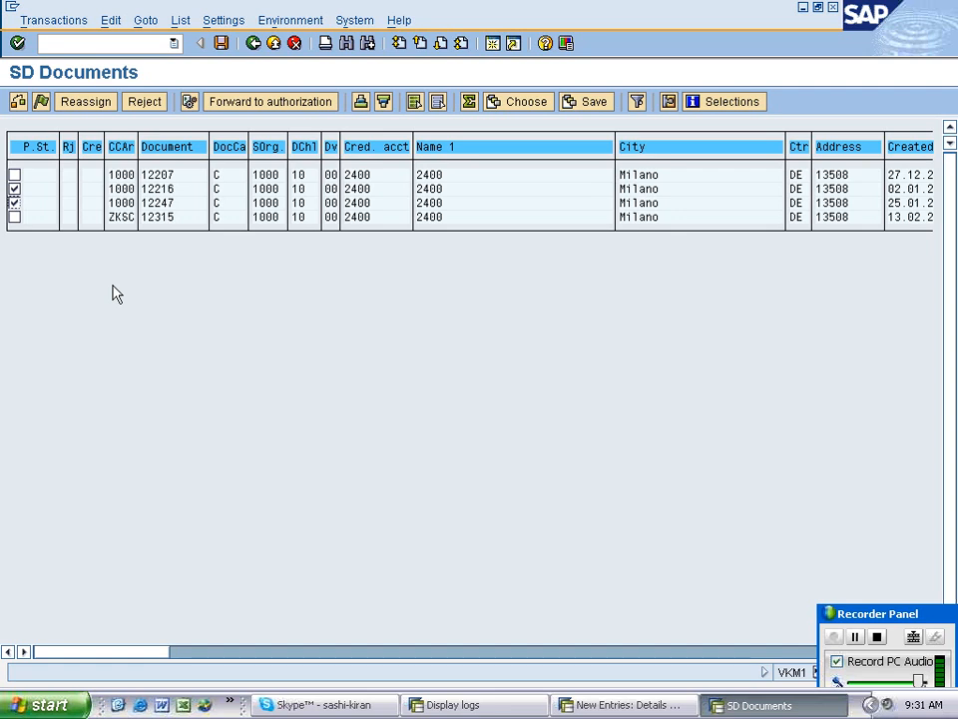
click(41, 103)
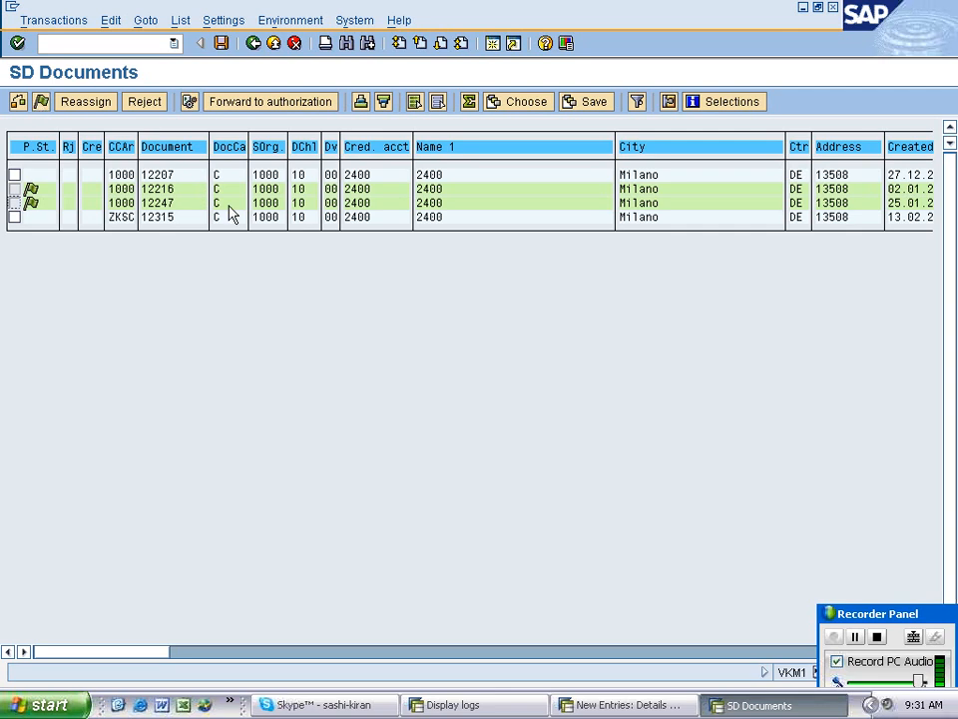
click(41, 103)
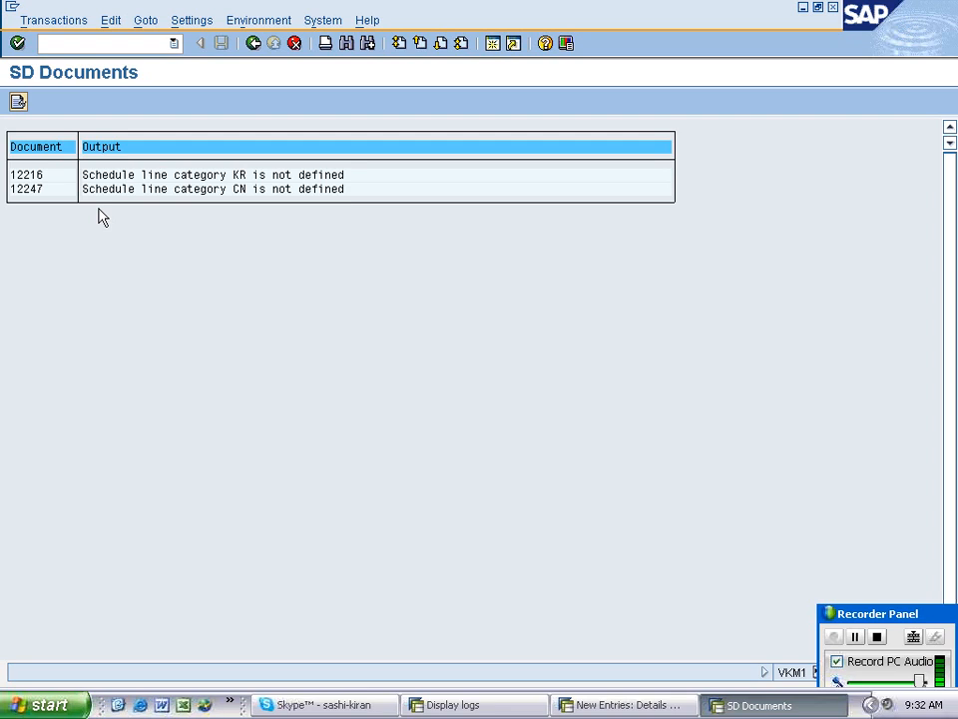
click(252, 44)
click(251, 45)
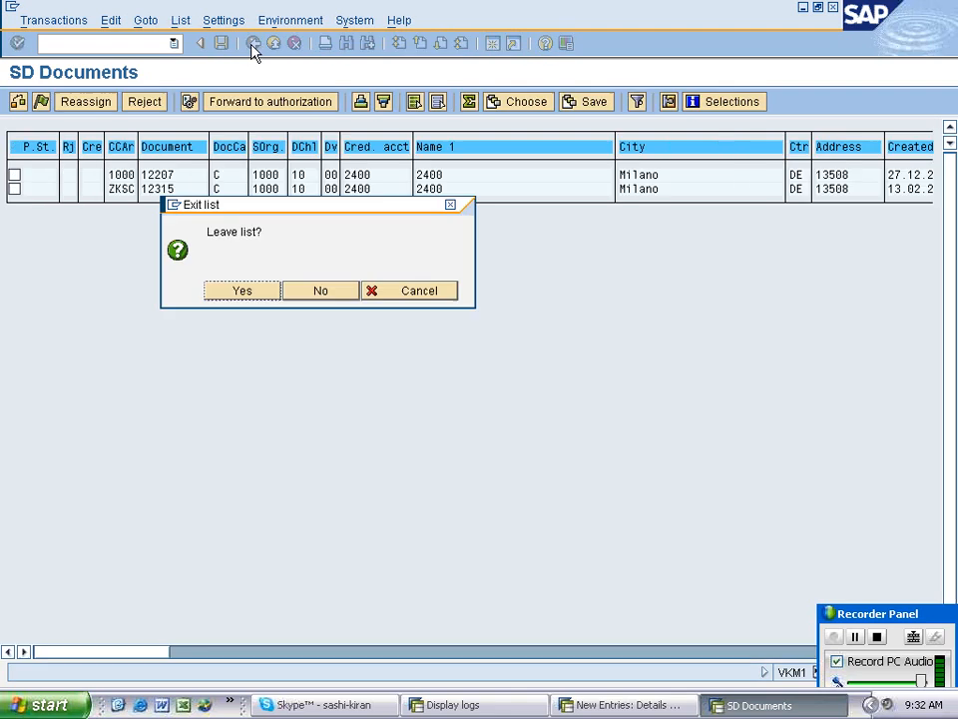
click(242, 291)
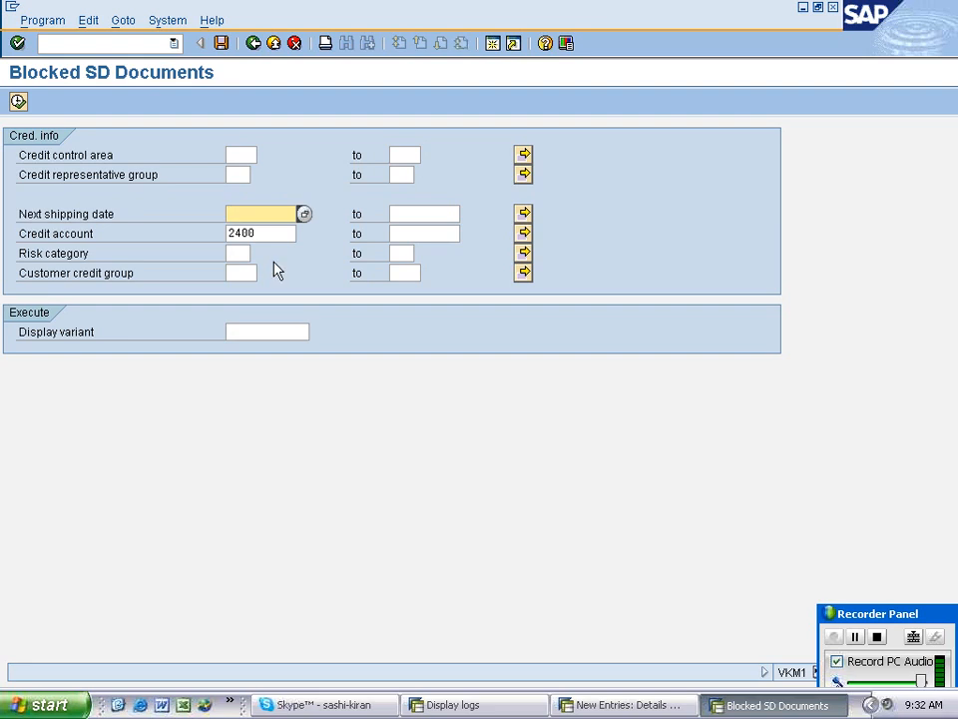
Rerun the blocked documents list for the same credit account, release only the second document, save, and return from the output log.
drag(261, 233, 164, 232)
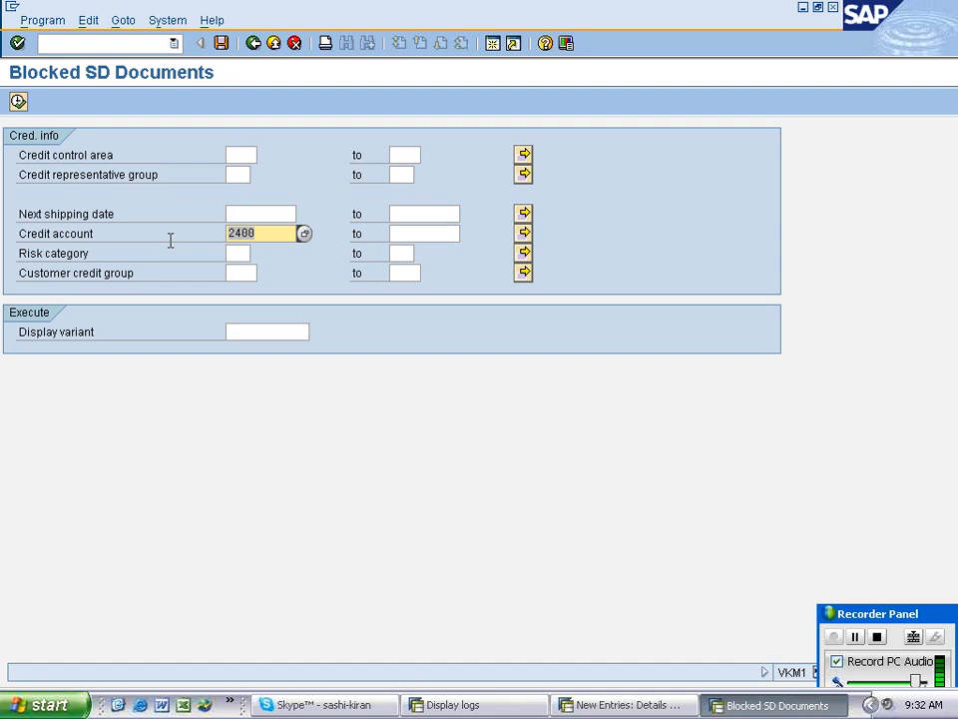
click(18, 102)
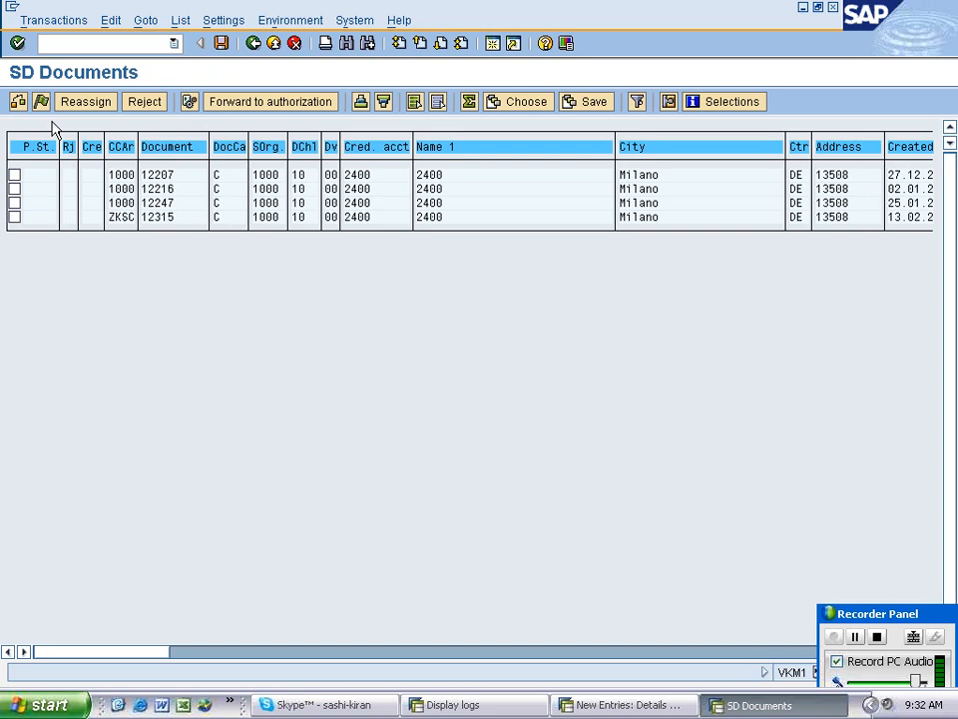
click(14, 189)
click(41, 102)
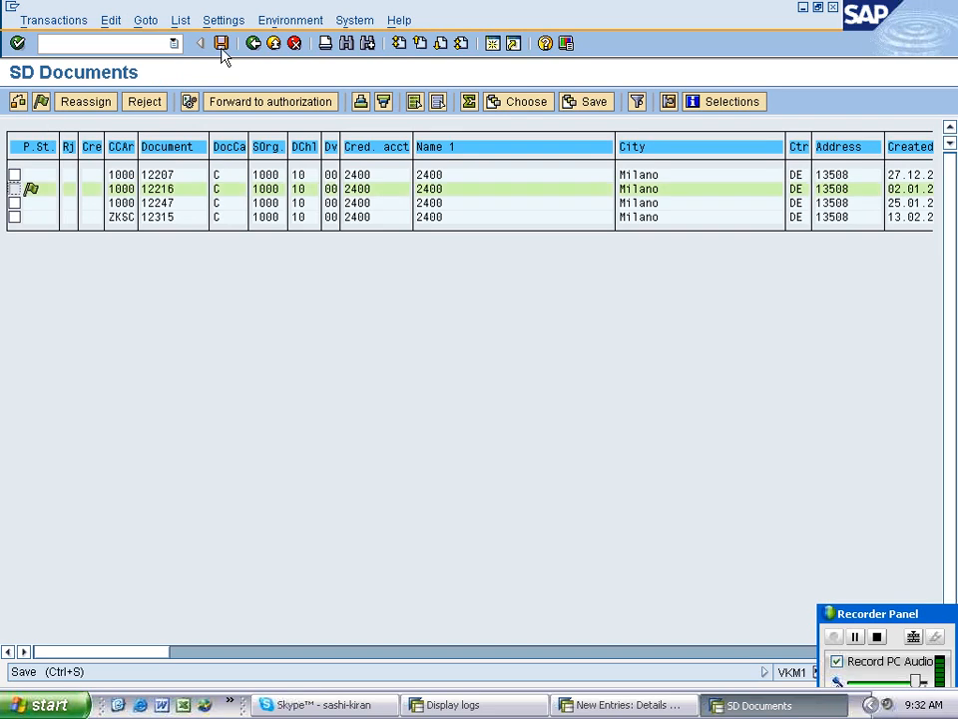
click(221, 45)
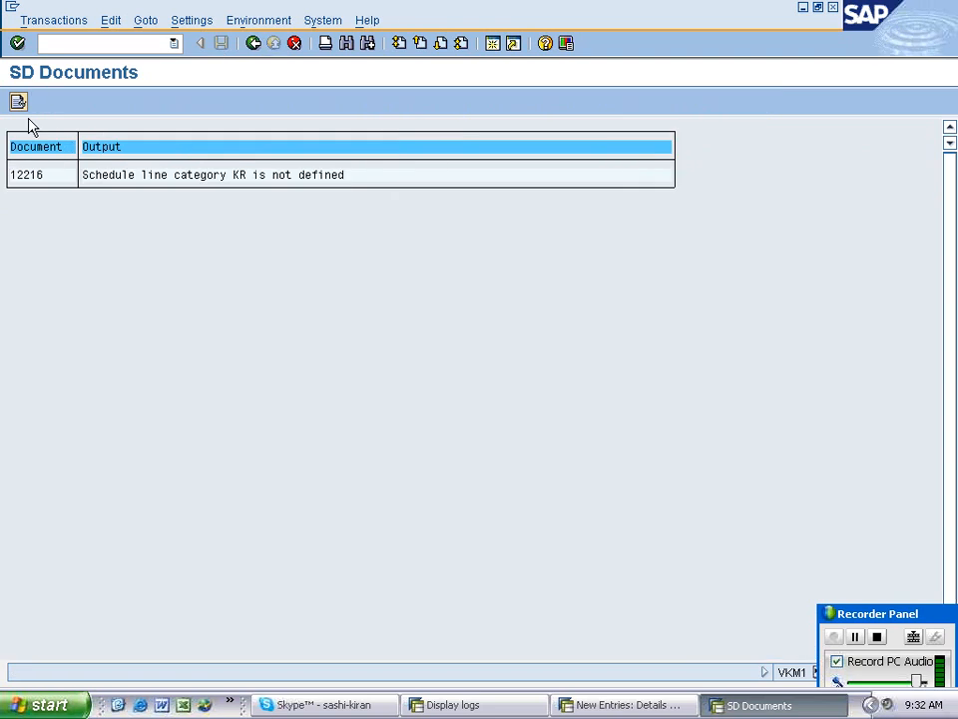
click(238, 175)
click(253, 44)
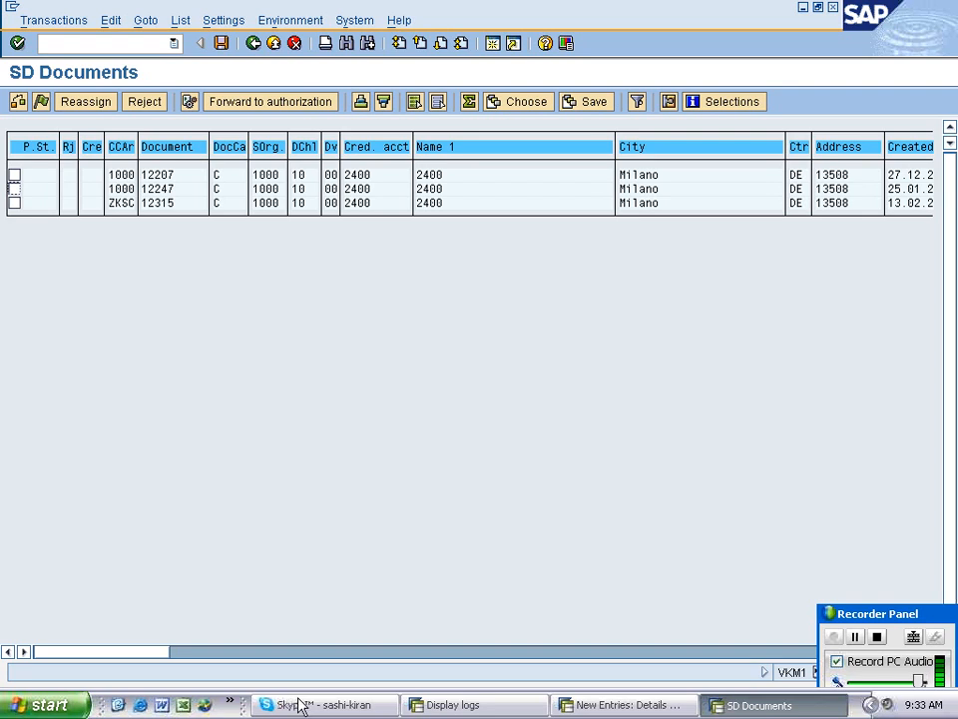
Open the VKM5 deliveries transaction and switch back to the blocked order's delivery log.
click(120, 45)
text(/nvkm5)
key(Return)
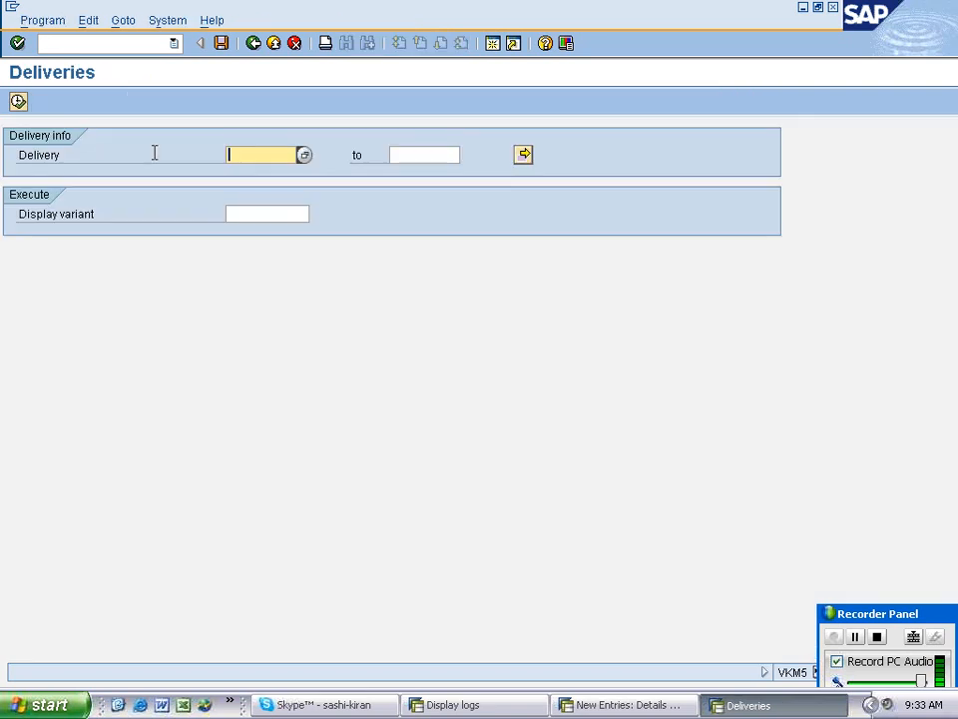
key(F8)
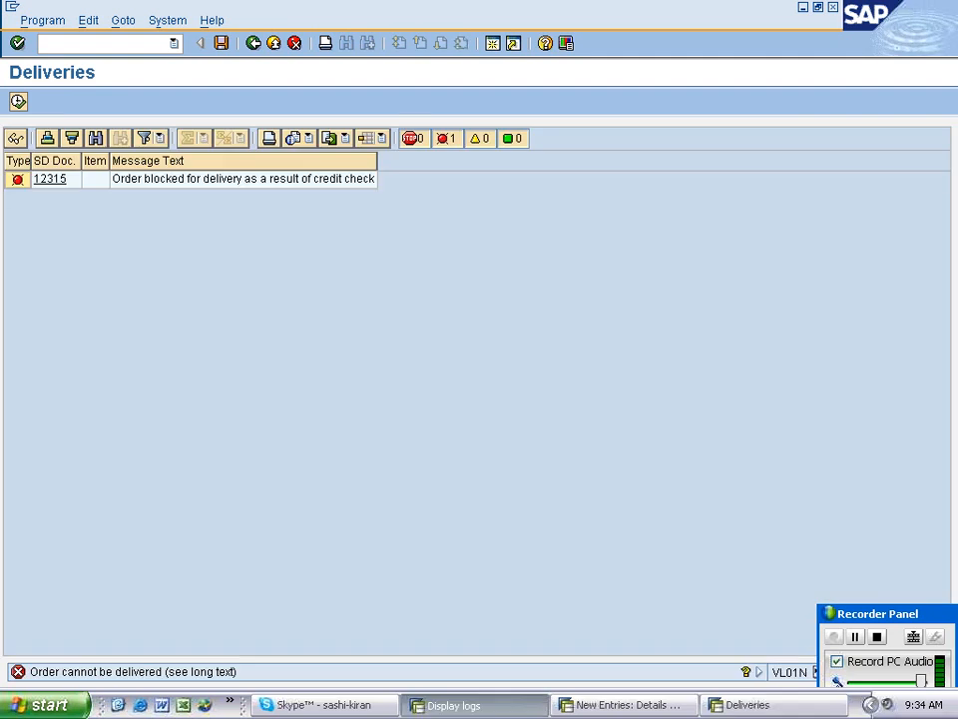
key(alt+Tab)
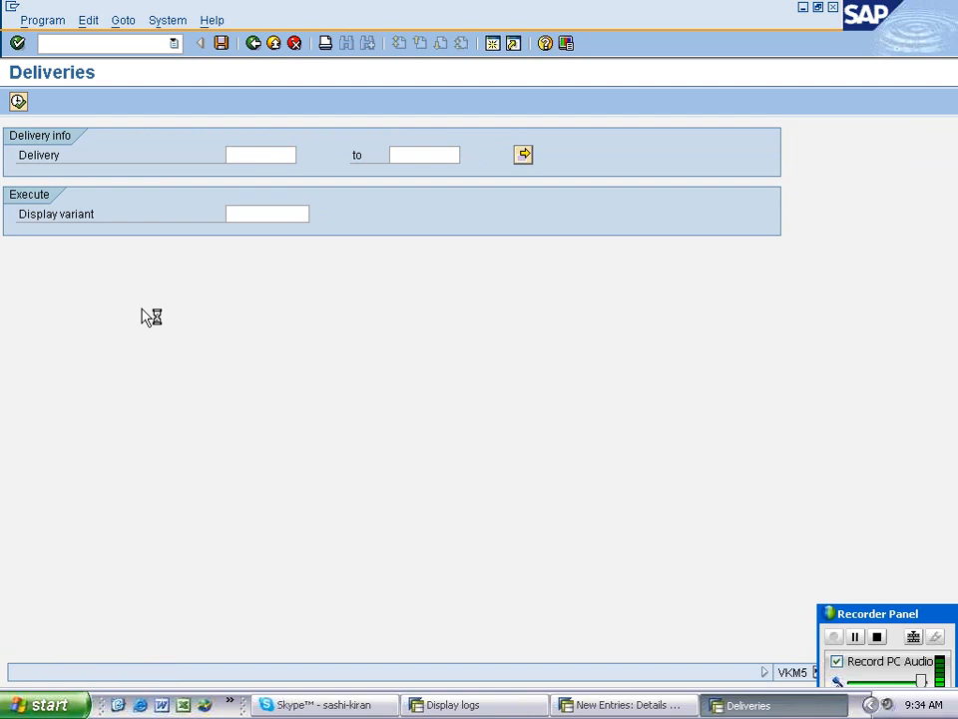
key(alt+Tab)
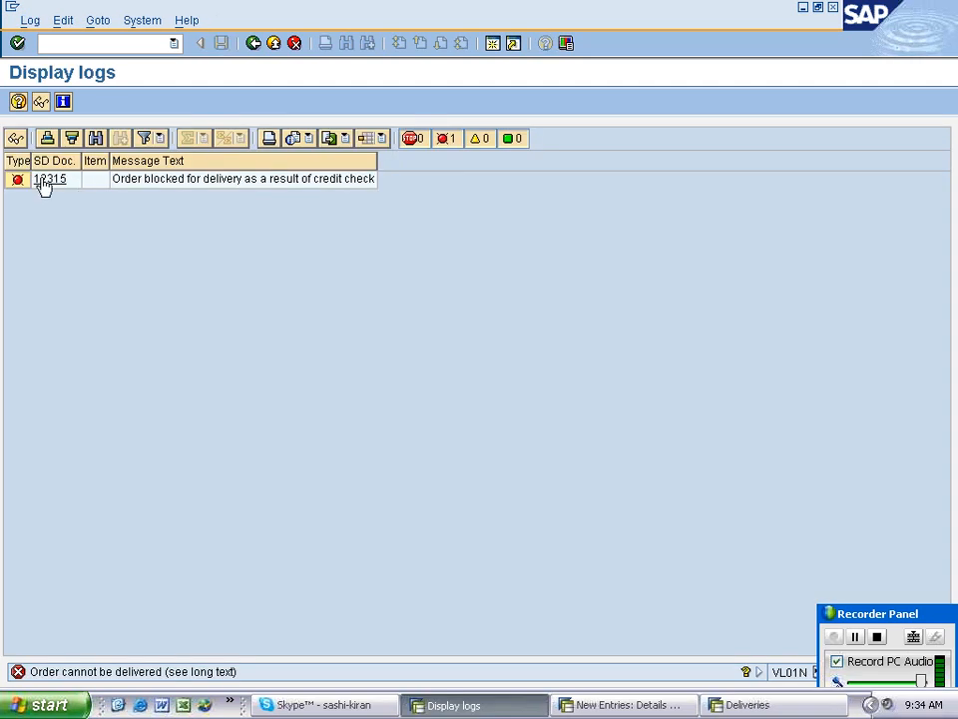
Leave the delivery log and the outbound delivery creation, and switch back to the saved automatic credit control entry.
click(254, 44)
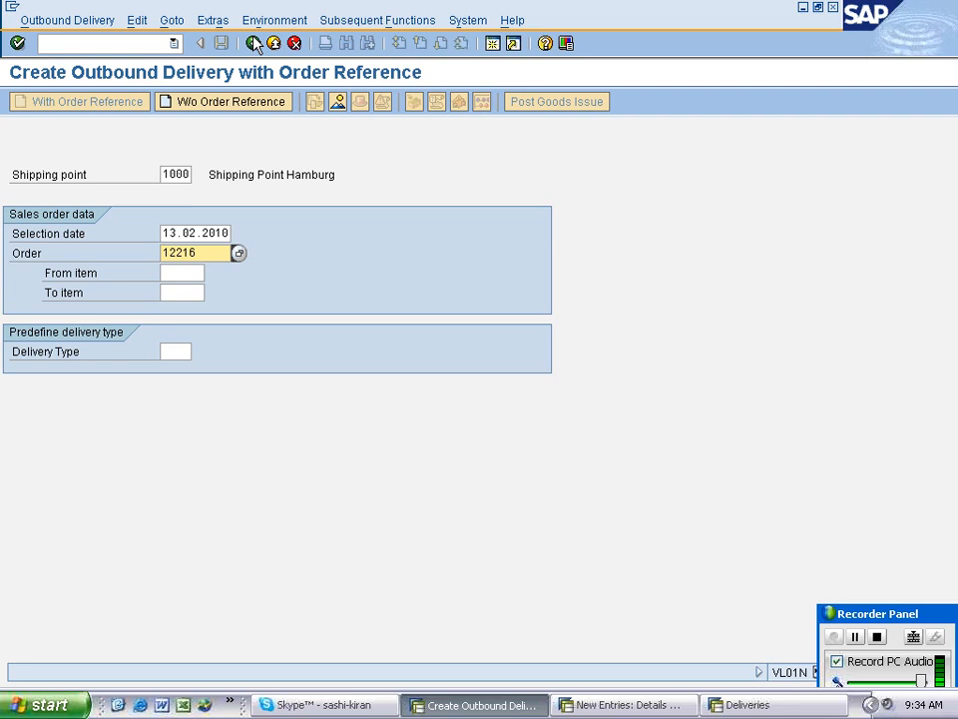
click(255, 44)
click(628, 704)
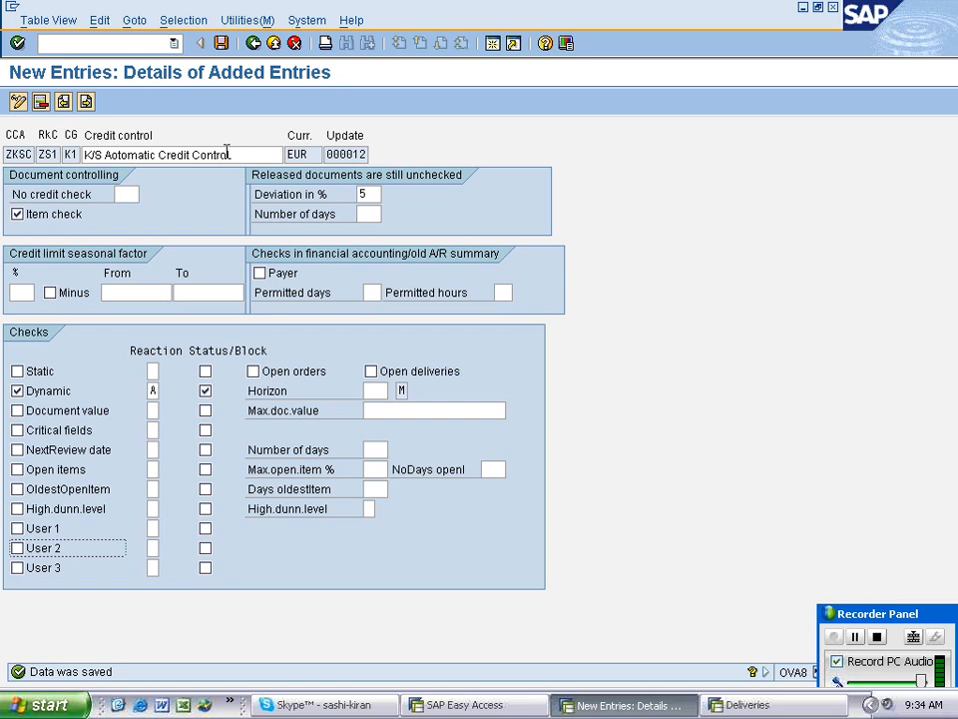
Review the entry's credit control area, risk category, credit group and description, and the optional User 1 check.
click(9, 154)
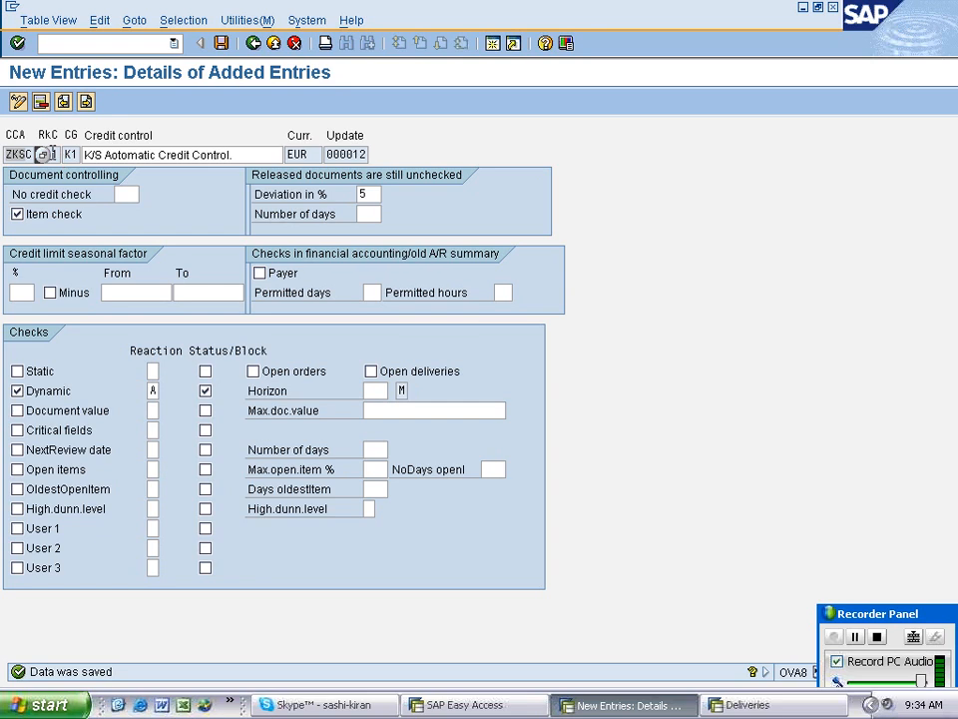
text(ZS)
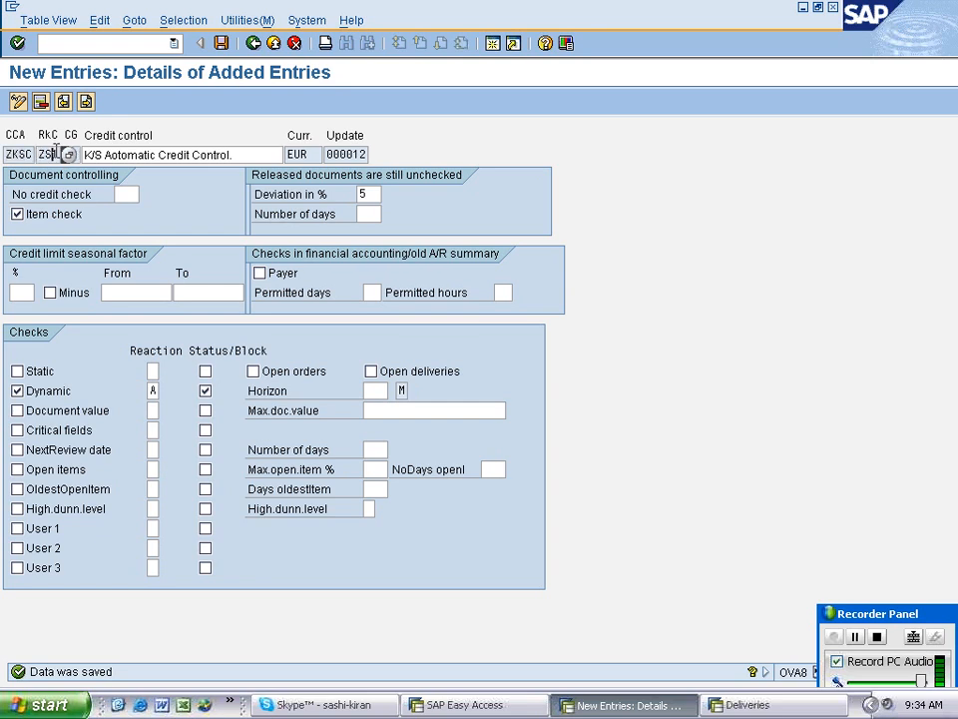
text(1K1)
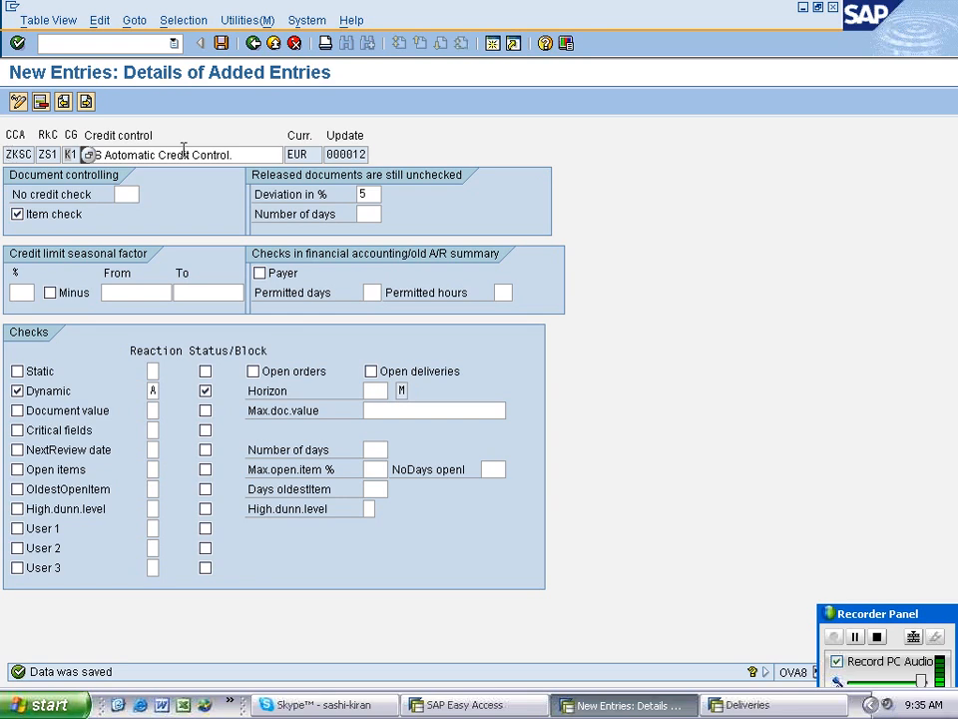
drag(236, 152, 103, 154)
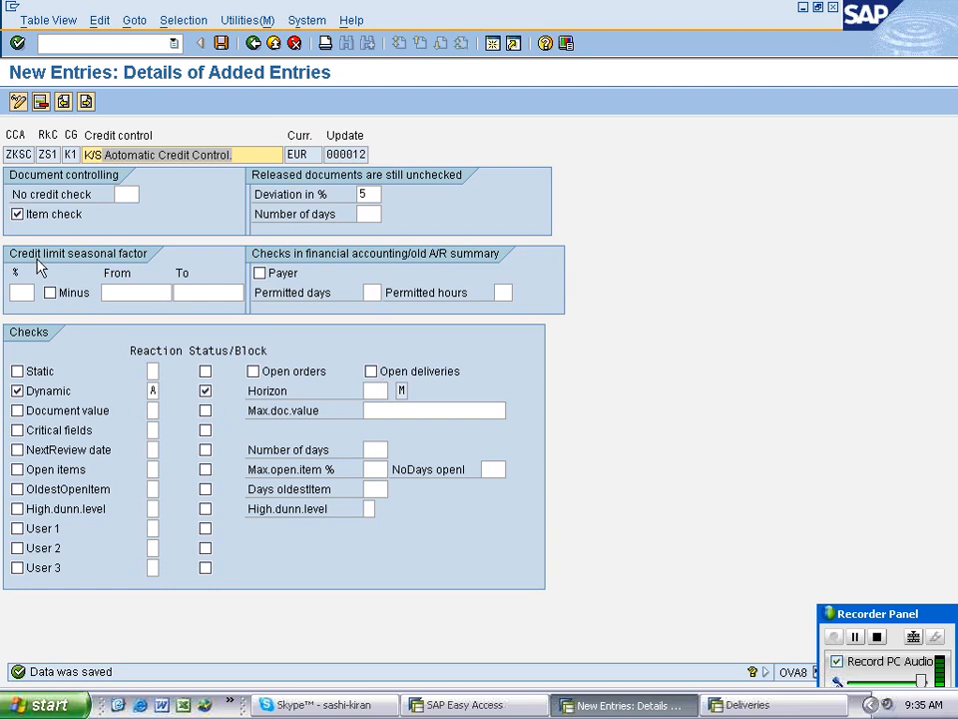
click(17, 529)
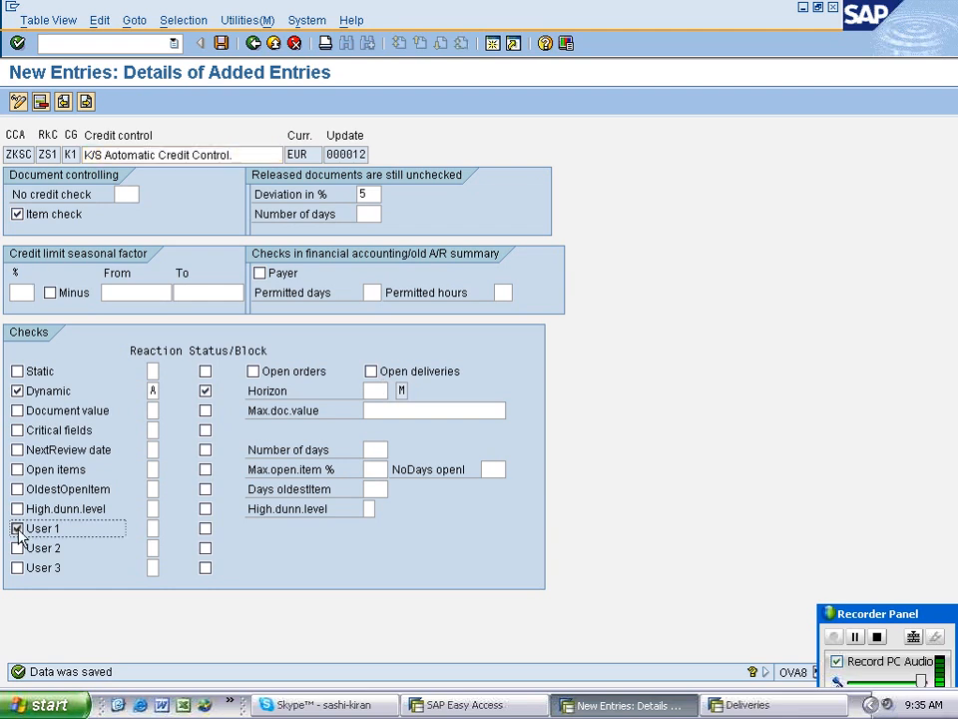
click(17, 529)
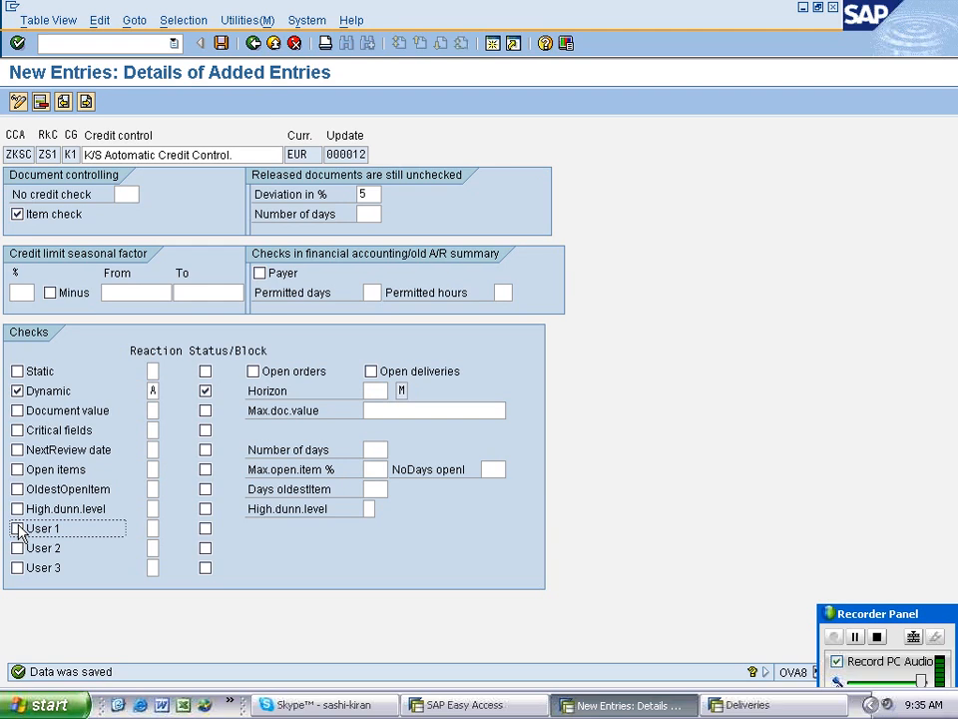